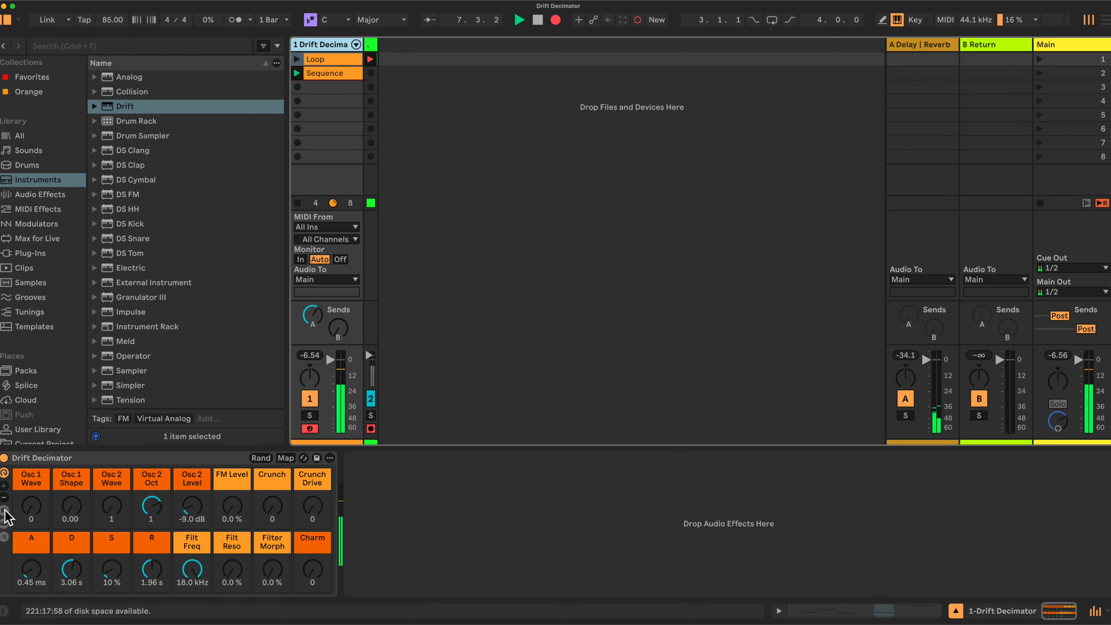
Show the devices inside the Drift Decimator rack and examine the chain from Drift through Redux, Erosion, EQ Three and Auto Filter to Limiter.
{"action": "left_click", "coordinate": [5, 523]}
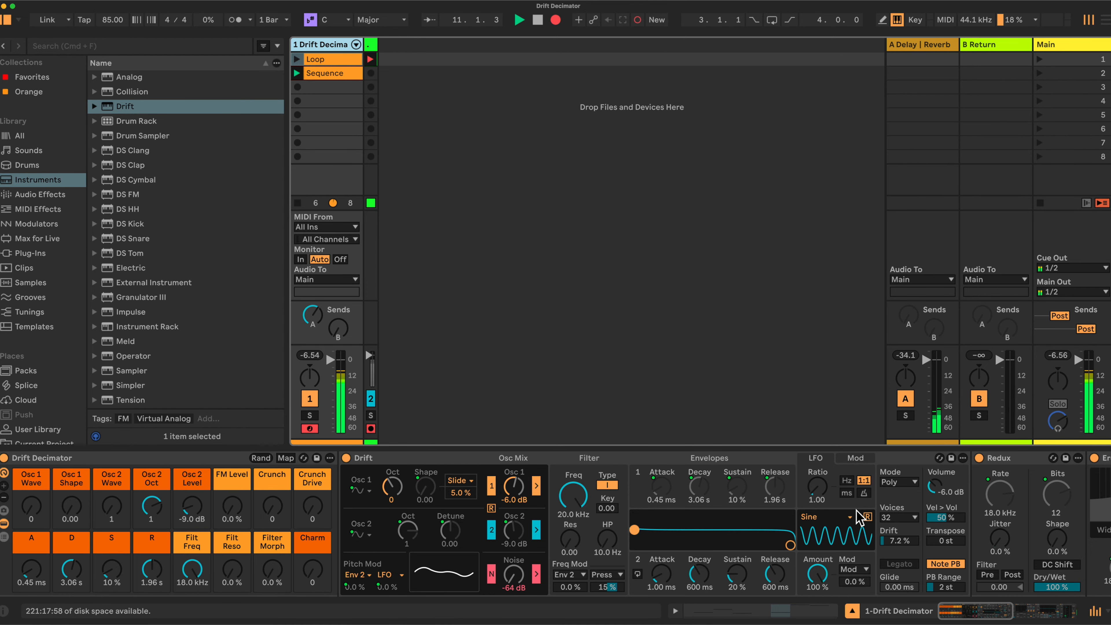
{"action": "scroll", "coordinate": [860, 518], "scroll_direction": "right", "scroll_amount": 10}
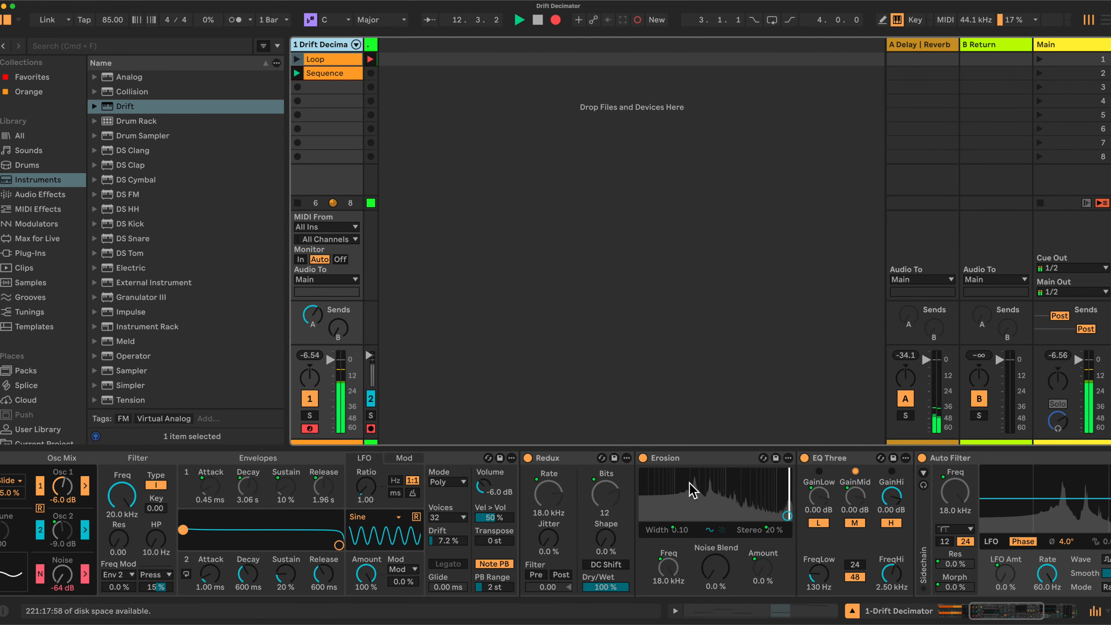
{"action": "scroll", "coordinate": [714, 496], "scroll_direction": "right", "scroll_amount": 3}
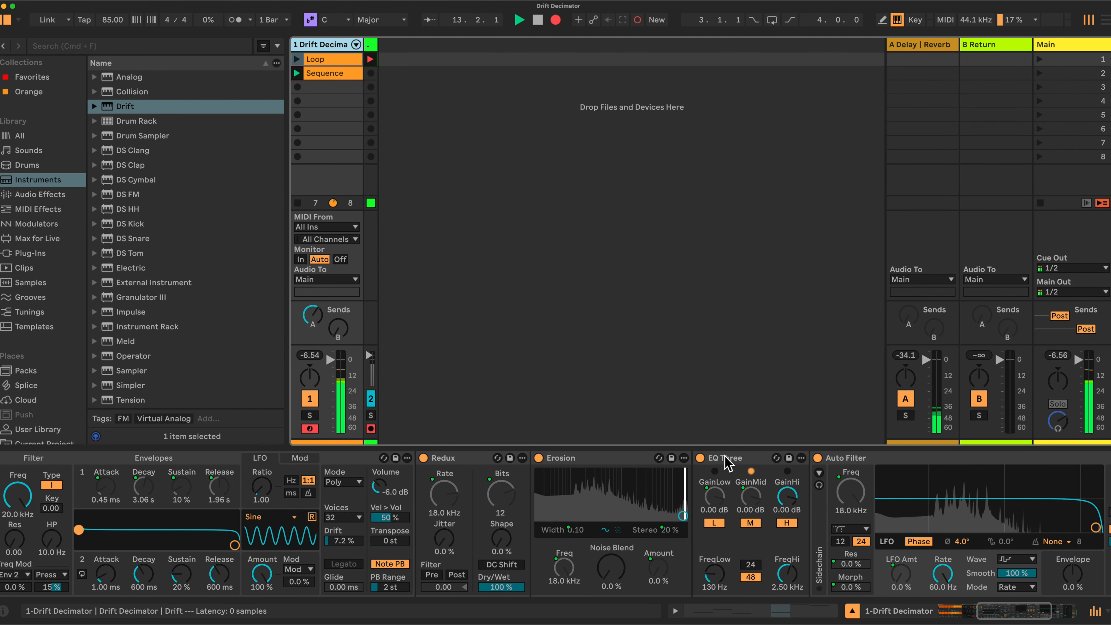
{"action": "scroll", "coordinate": [743, 486], "scroll_direction": "right", "scroll_amount": 5}
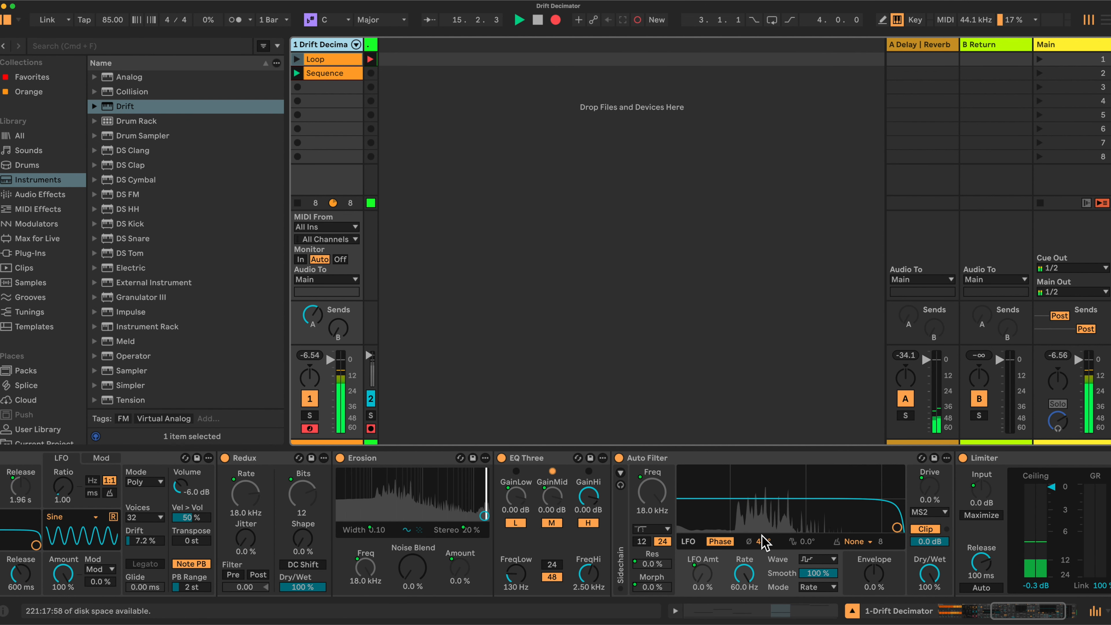
{"action": "scroll", "coordinate": [763, 543], "scroll_direction": "left", "scroll_amount": 3}
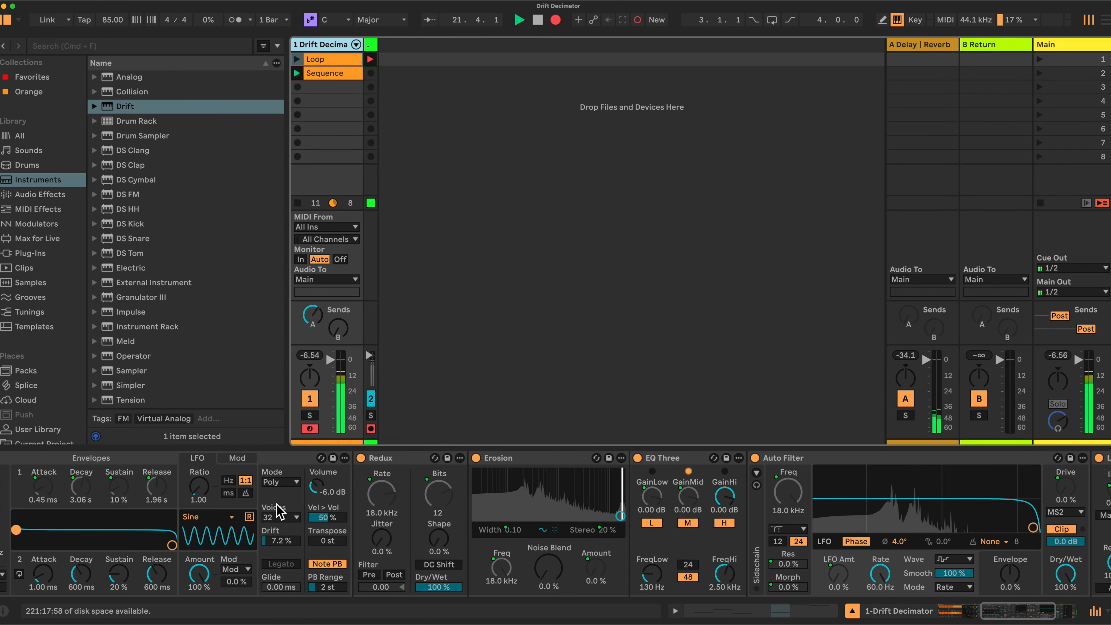
{"action": "scroll", "coordinate": [261, 492], "scroll_direction": "left", "scroll_amount": 4}
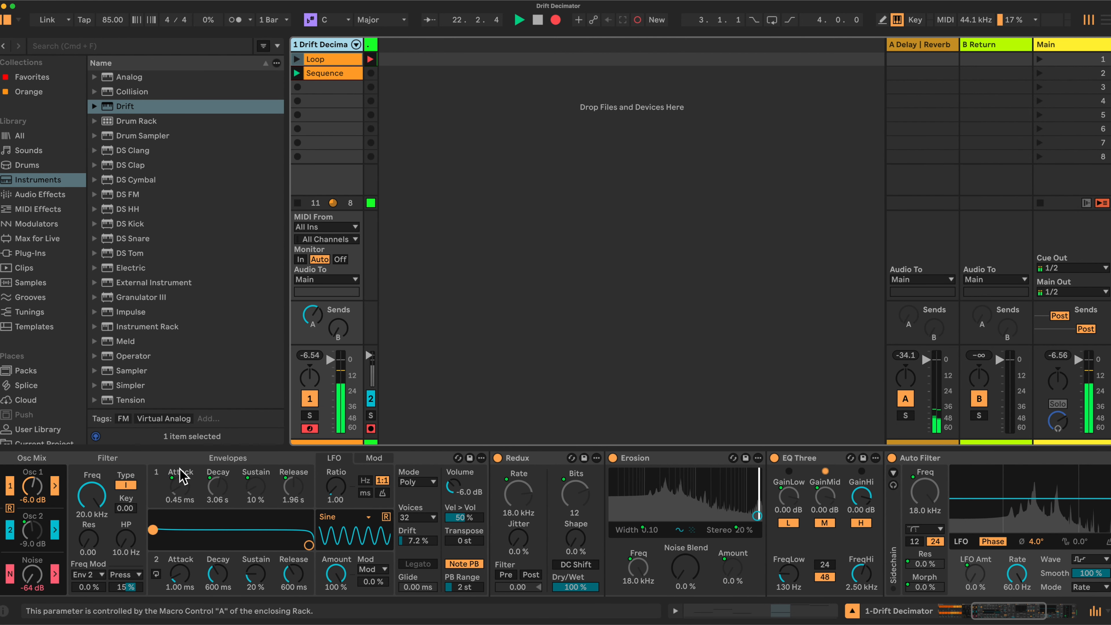
Fold the Drift device so the rack macros and the effects after it fit in view together.
{"action": "double_click", "coordinate": [184, 460]}
{"action": "scroll", "coordinate": [218, 475], "scroll_direction": "left", "scroll_amount": 10}
{"action": "scroll", "coordinate": [217, 477], "scroll_direction": "left", "scroll_amount": 2}
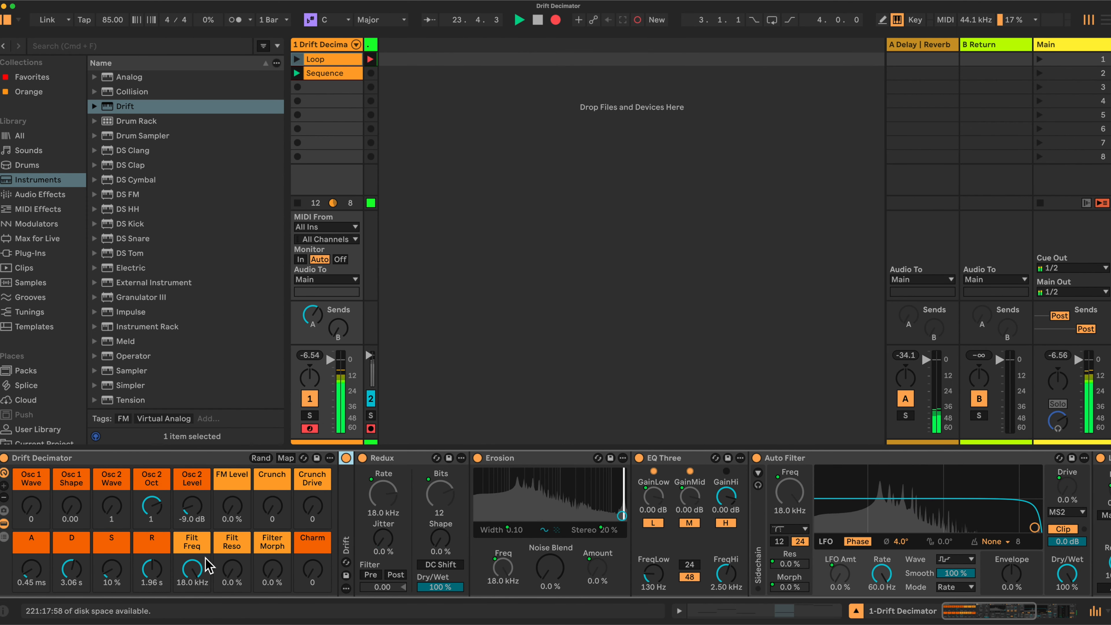
Sweep the Filt Freq macro with Filter Morph at 100%, and return Filter Morph to 0% with Filt Freq at 18.0 kHz.
{"action": "left_click_drag", "start_coordinate": [273, 581], "coordinate": [274, 545]}
{"action": "mouse_move", "coordinate": [191, 568]}
{"action": "left_mouse_down"}
{"action": "mouse_move", "coordinate": [191, 599]}
{"action": "mouse_move", "coordinate": [191, 580]}
{"action": "left_mouse_up"}
{"action": "mouse_move", "coordinate": [272, 569]}
{"action": "left_mouse_down"}
{"action": "mouse_move", "coordinate": [272, 588]}
{"action": "mouse_move", "coordinate": [272, 563]}
{"action": "left_mouse_up"}
{"action": "left_click_drag", "start_coordinate": [184, 568], "coordinate": [184, 538]}
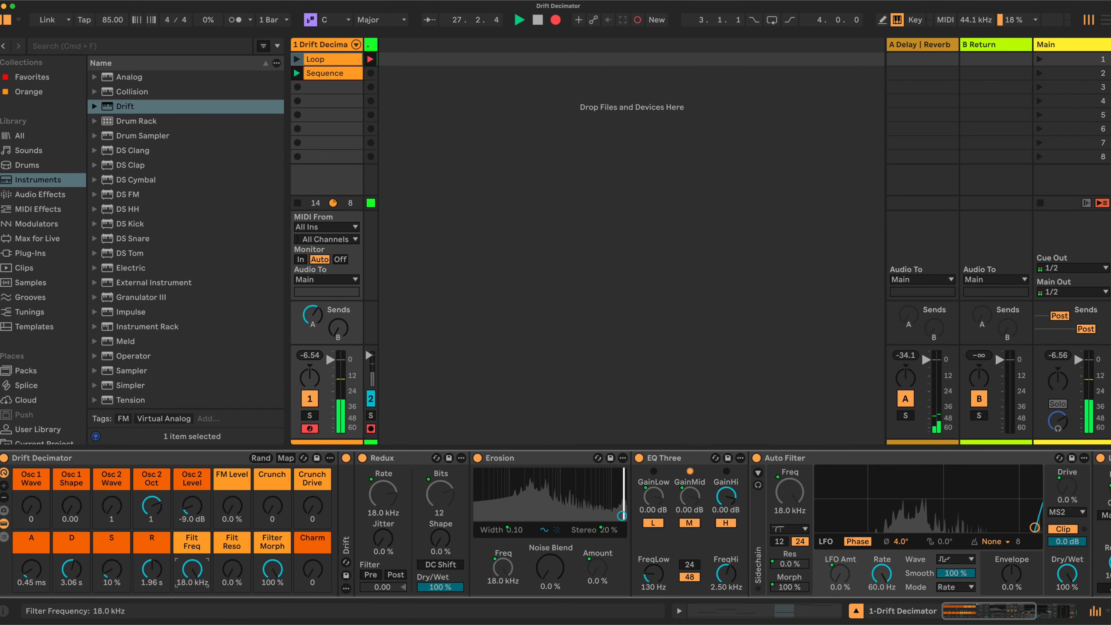
{"action": "left_click_drag", "start_coordinate": [277, 568], "coordinate": [277, 606]}
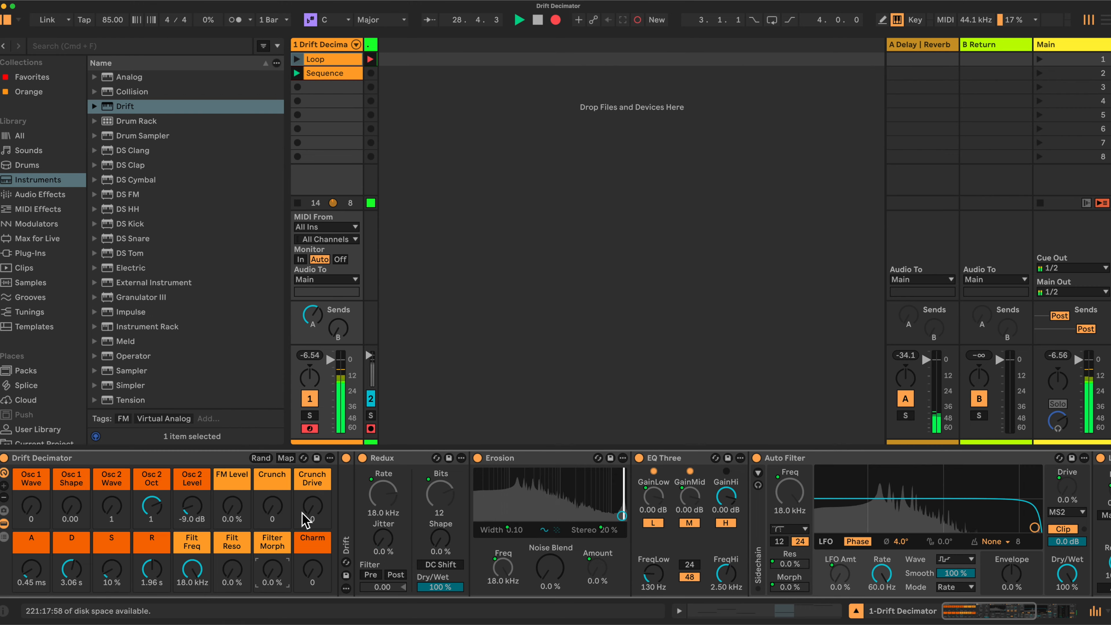
Unfold Drift and set the macros Osc 1 Wave to 62, Osc 1 Shape to 0.72, Osc 2 Wave to 78 and Osc 2 Level to -6.0 dB.
{"action": "left_click", "coordinate": [4, 509]}
{"action": "left_click_drag", "start_coordinate": [31, 506], "coordinate": [31, 489]}
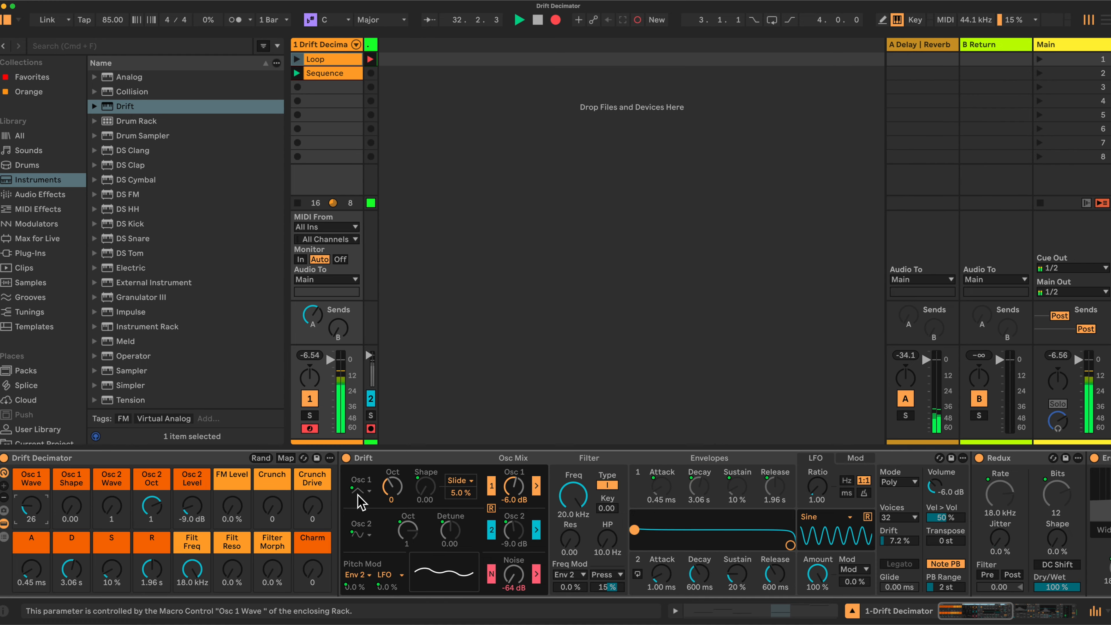
{"action": "left_click_drag", "start_coordinate": [33, 509], "coordinate": [112, 483]}
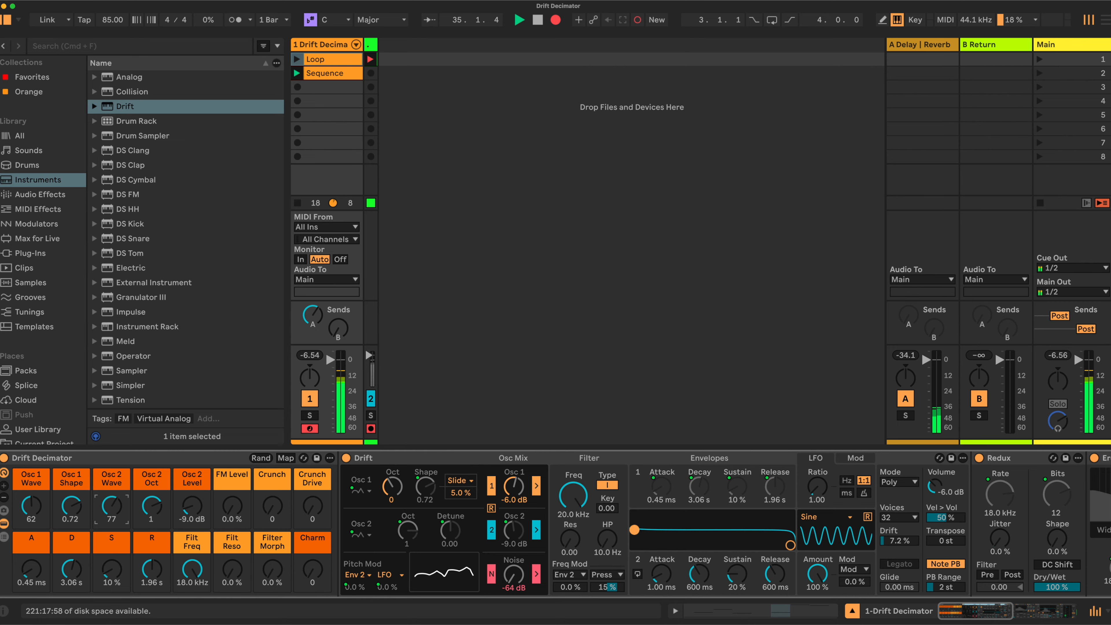
{"action": "mouse_move", "coordinate": [192, 508]}
{"action": "left_mouse_down"}
{"action": "mouse_move", "coordinate": [192, 543]}
{"action": "mouse_move", "coordinate": [192, 523]}
{"action": "left_mouse_up"}
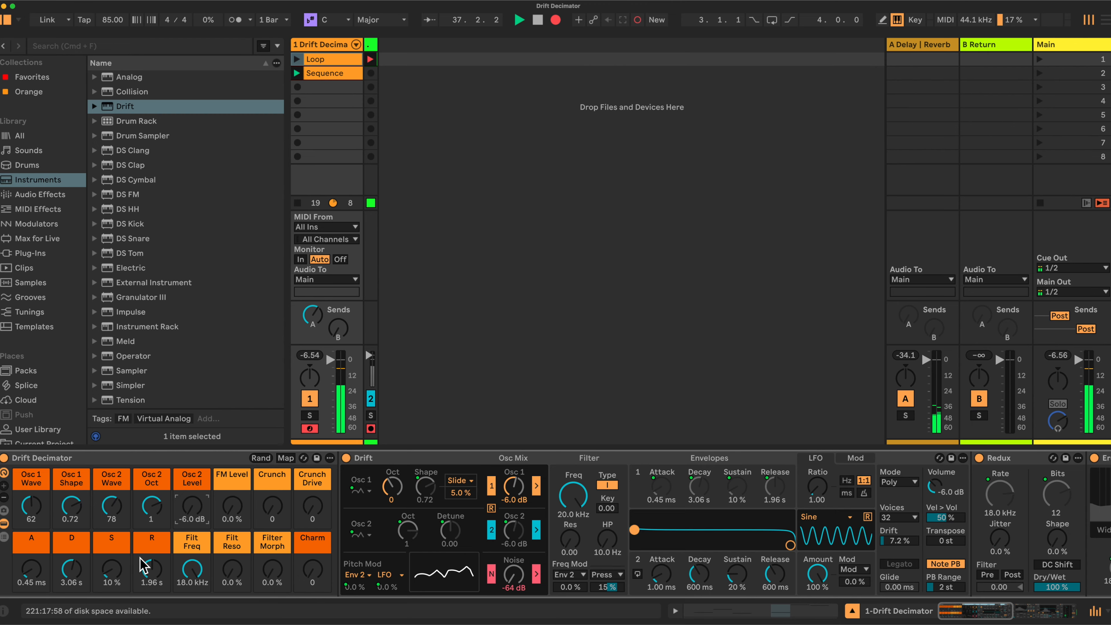
Try a slow attack of 463 ms, and set the A macro to 31.3 ms and the D macro to 3.52 s.
{"action": "left_click_drag", "start_coordinate": [31, 571], "coordinate": [30, 537]}
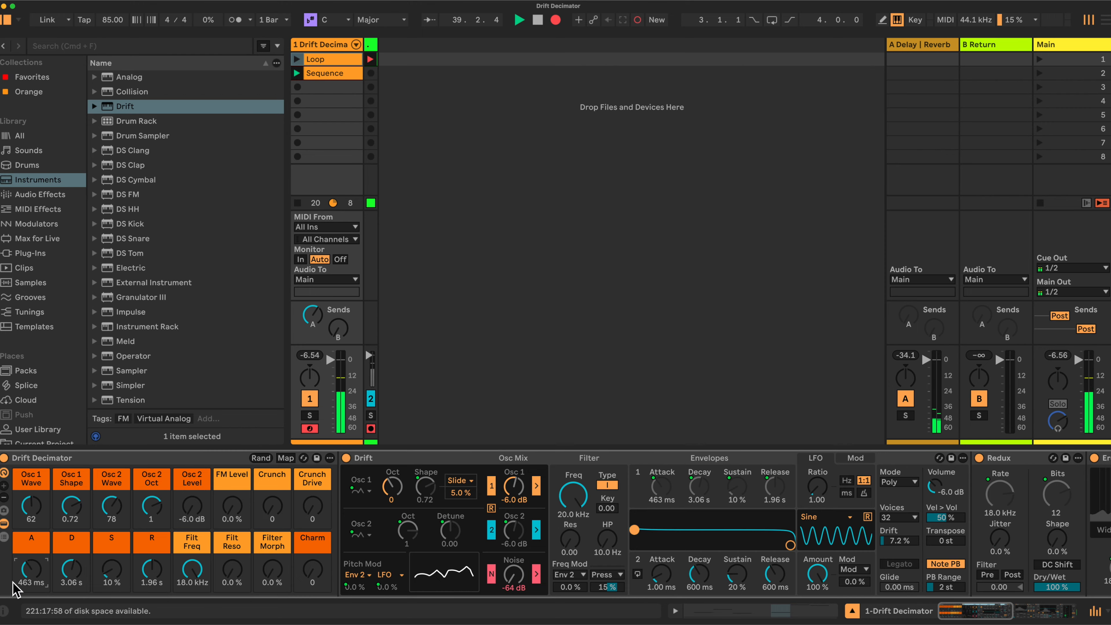
{"action": "left_click_drag", "start_coordinate": [31, 570], "coordinate": [32, 585]}
{"action": "left_click", "coordinate": [78, 571]}
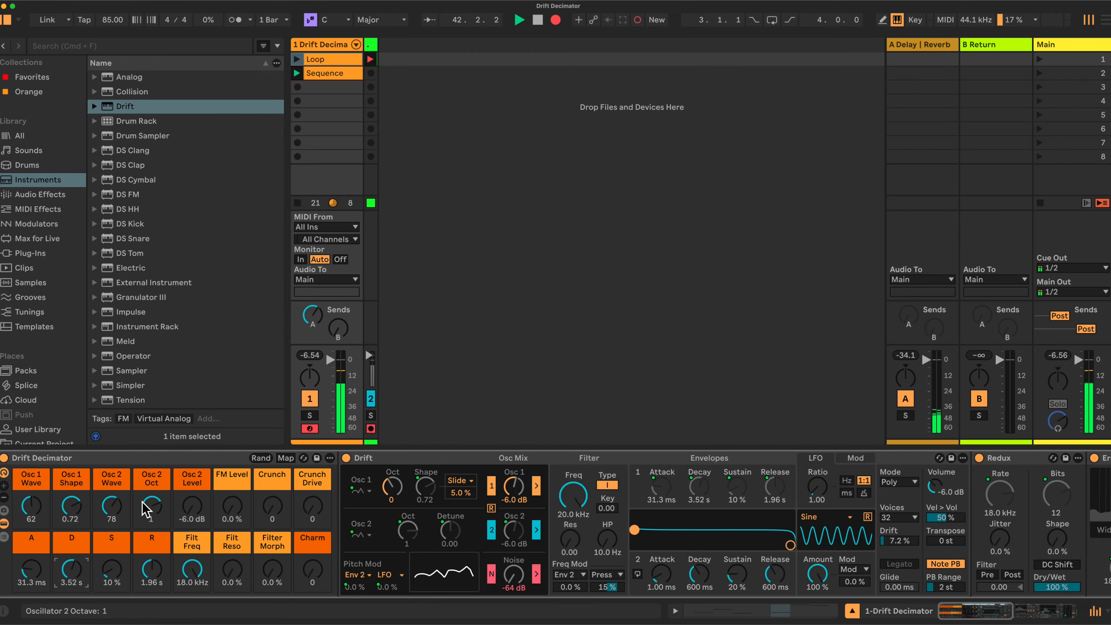
Recall the BASE macro variation of the rack and hide the variations list.
{"action": "left_click", "coordinate": [4, 510]}
{"action": "left_click", "coordinate": [42, 488]}
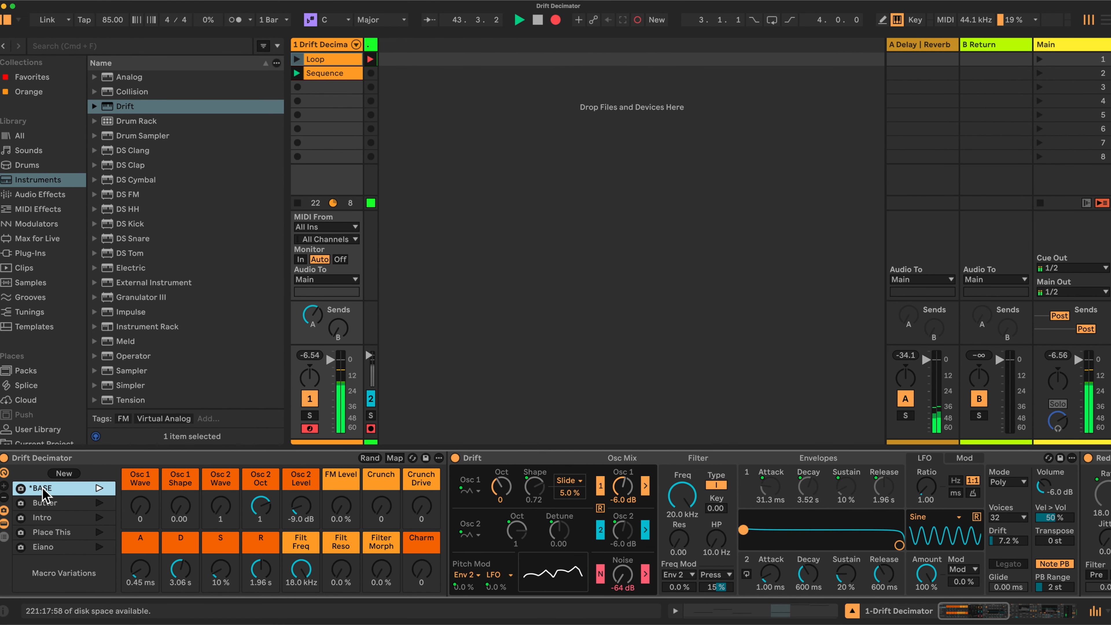
{"action": "left_click", "coordinate": [4, 510]}
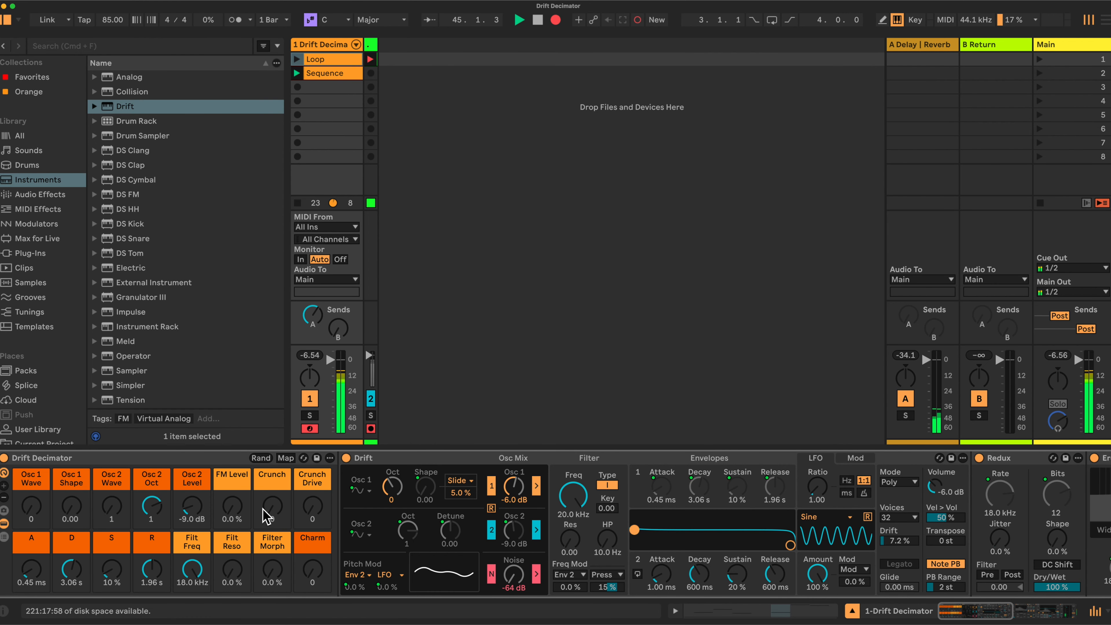
Set the FM Level macro to 100% and Filt Reso to 50%, sweeping Filt Freq down and back to 18.0 kHz.
{"action": "left_click_drag", "start_coordinate": [232, 505], "coordinate": [232, 503]}
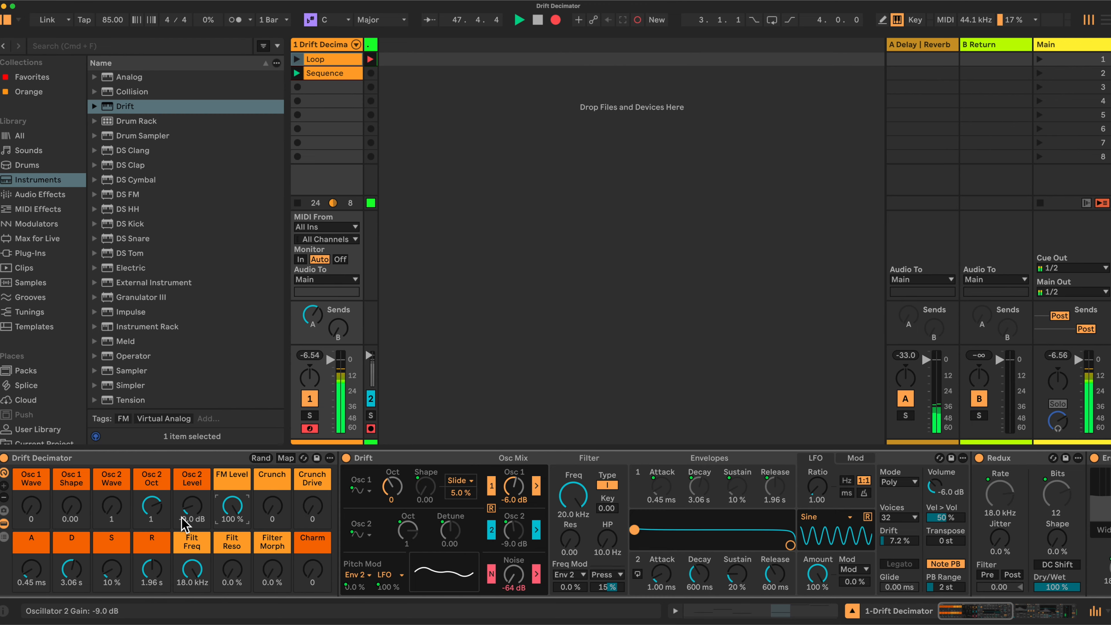
{"action": "left_click_drag", "start_coordinate": [202, 561], "coordinate": [227, 550]}
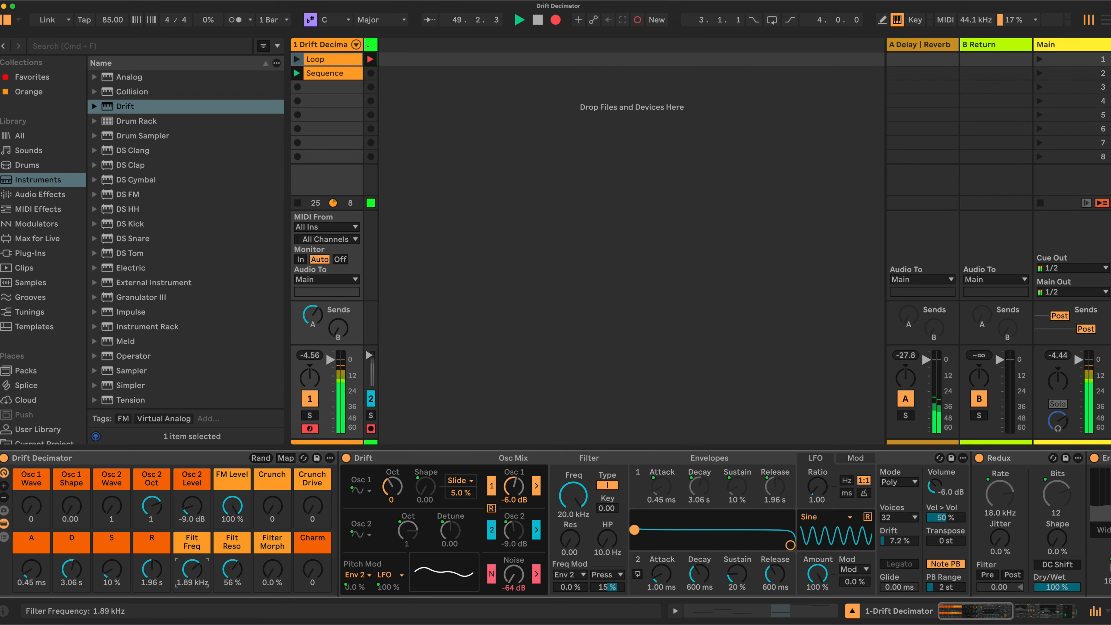
{"action": "left_click_drag", "start_coordinate": [232, 571], "coordinate": [232, 573]}
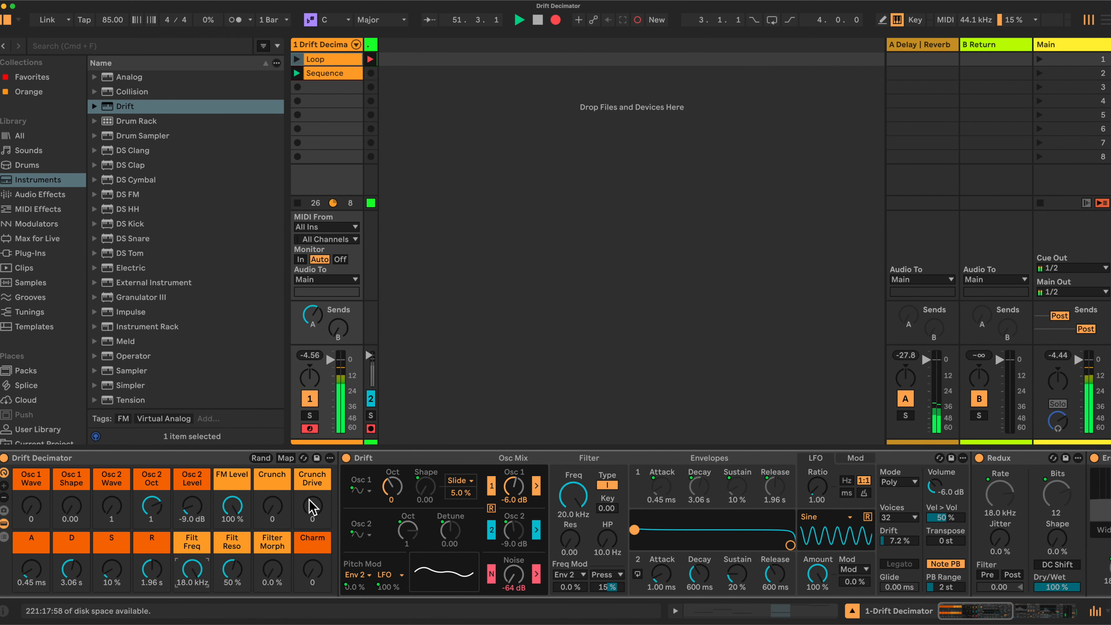
Fold the Drift device and set the Crunch macro to 79.
{"action": "scroll", "coordinate": [916, 523], "scroll_direction": "right", "scroll_amount": 5}
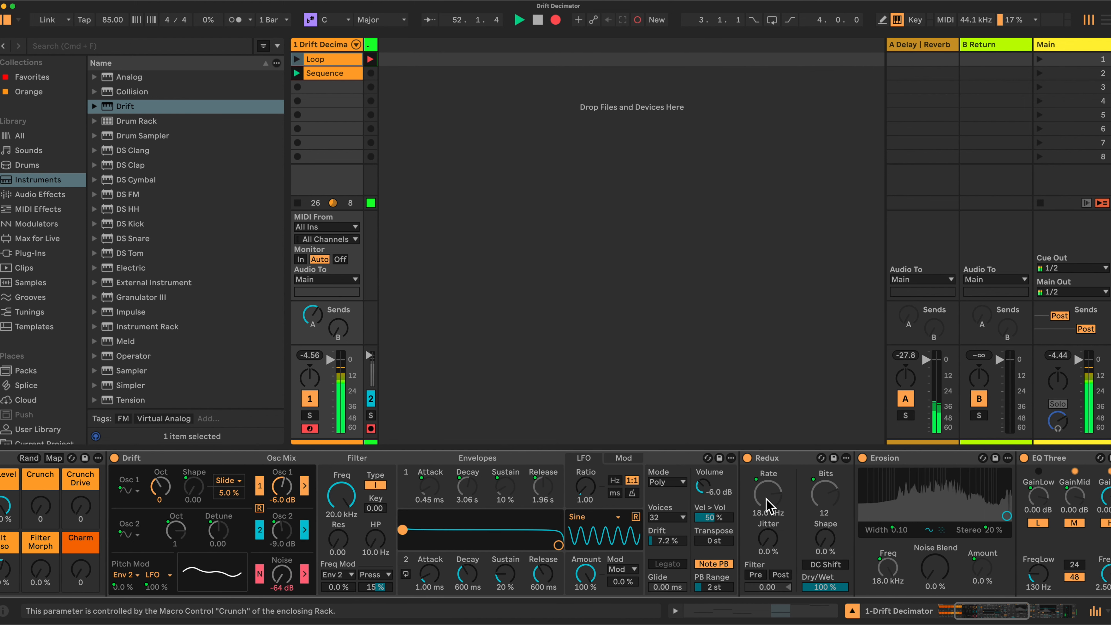
{"action": "left_click", "coordinate": [375, 455]}
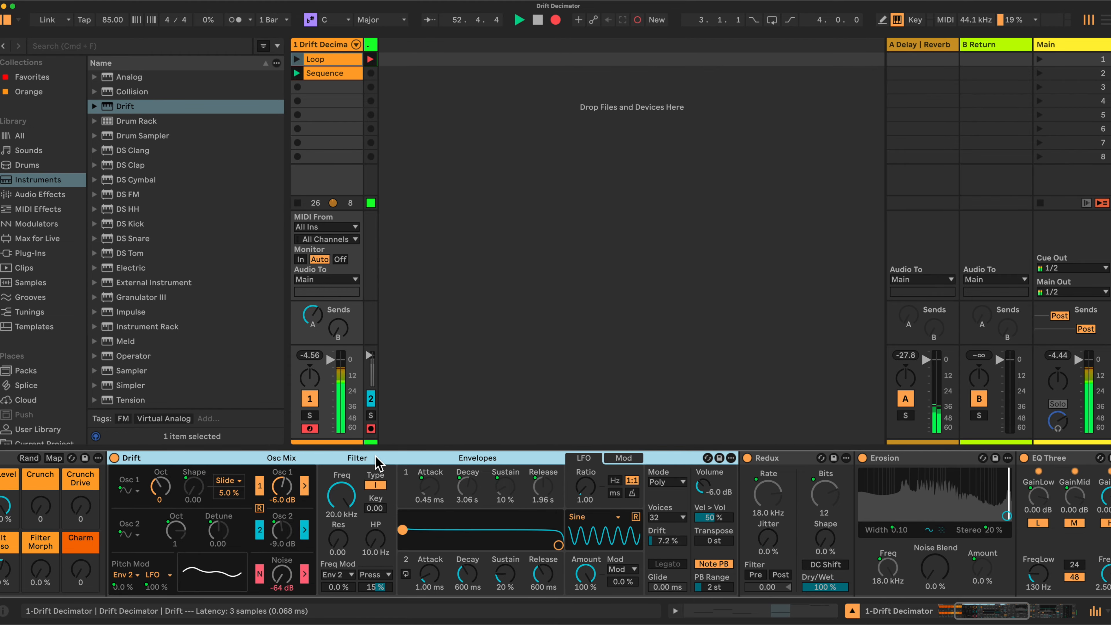
{"action": "double_click", "coordinate": [375, 457]}
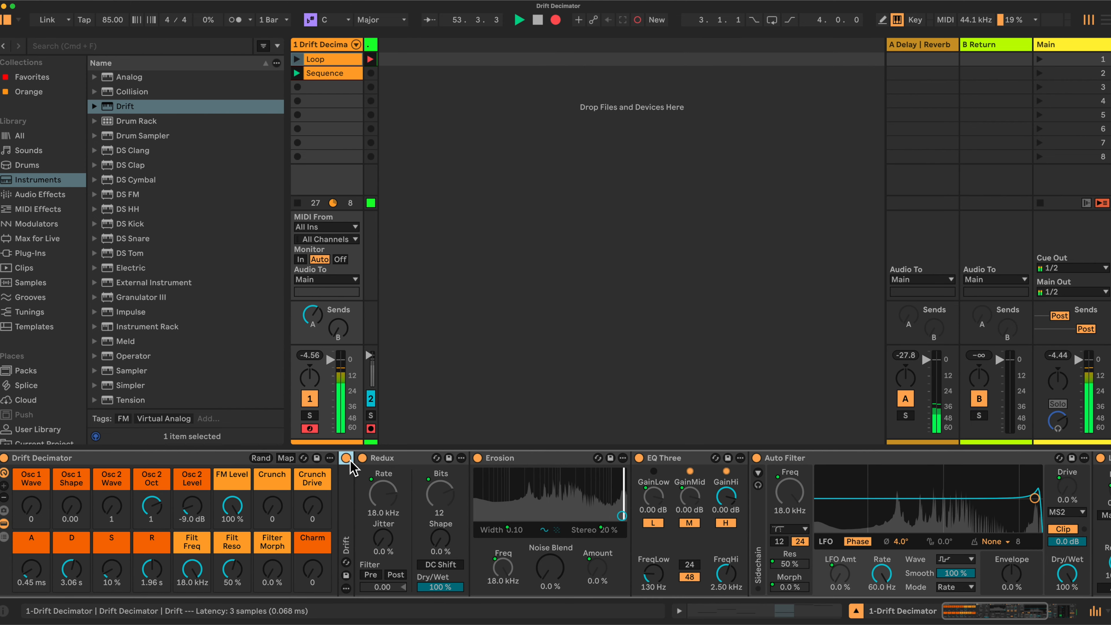
{"action": "left_click_drag", "start_coordinate": [271, 506], "coordinate": [272, 495]}
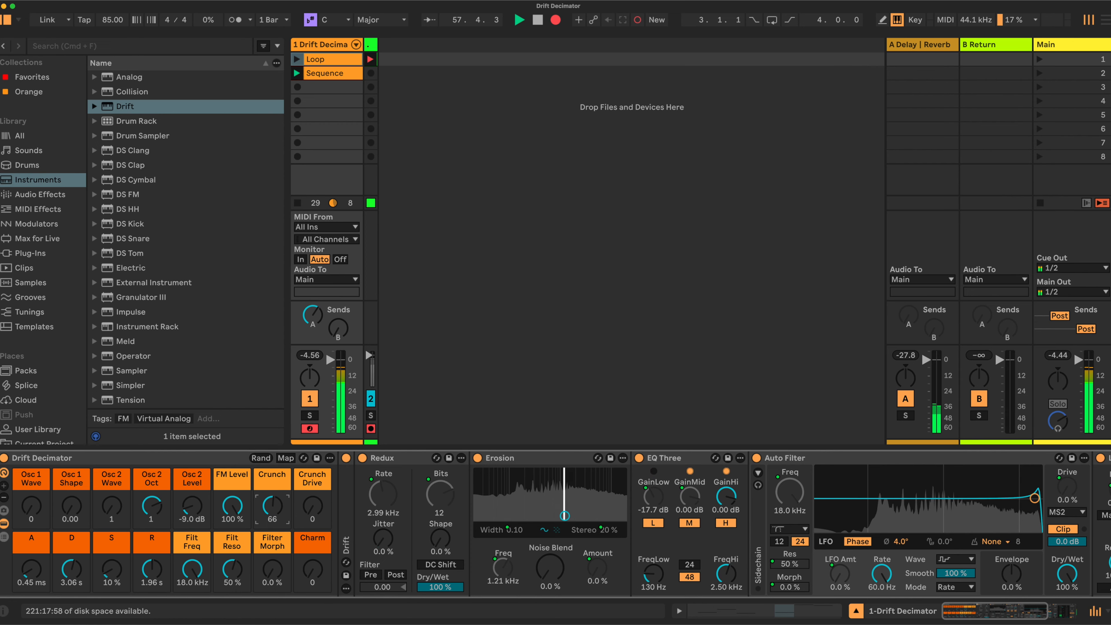
{"action": "mouse_move", "coordinate": [272, 509]}
{"action": "left_mouse_down"}
{"action": "mouse_move", "coordinate": [254, 523]}
{"action": "mouse_move", "coordinate": [258, 533]}
{"action": "mouse_move", "coordinate": [259, 501]}
{"action": "mouse_move", "coordinate": [272, 516]}
{"action": "left_mouse_up"}
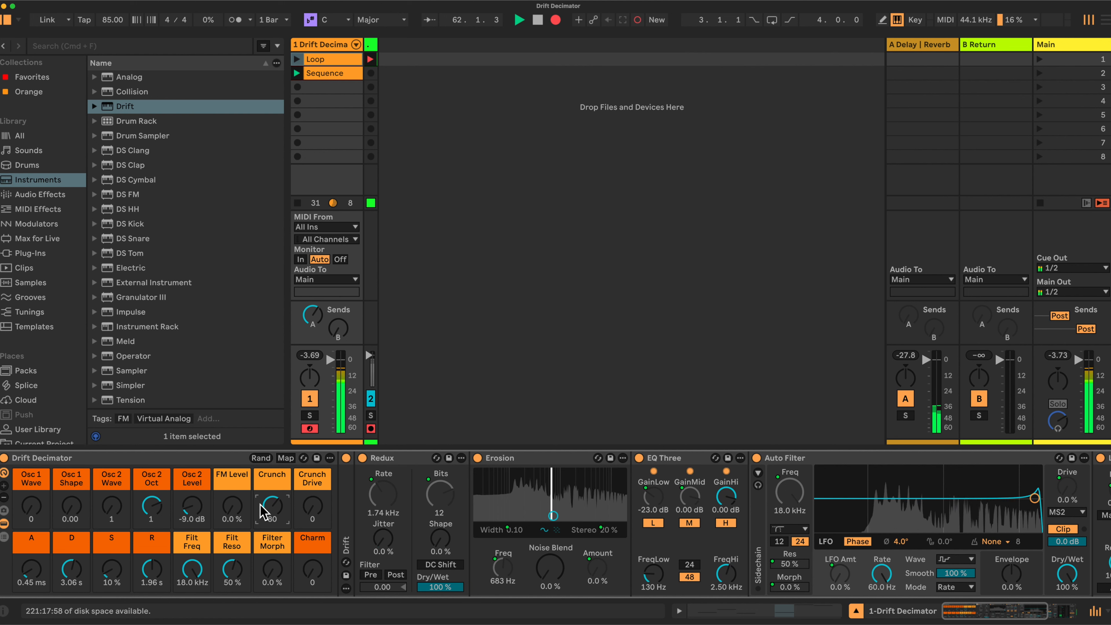
{"action": "left_click_drag", "start_coordinate": [274, 511], "coordinate": [274, 513]}
Reset the Filt Reso macro to 0% with Filt Freq at 18.0 kHz, and raise the Crunch Drive macro to 117.
{"action": "left_click_drag", "start_coordinate": [232, 569], "coordinate": [232, 586]}
{"action": "left_click", "coordinate": [192, 569]}
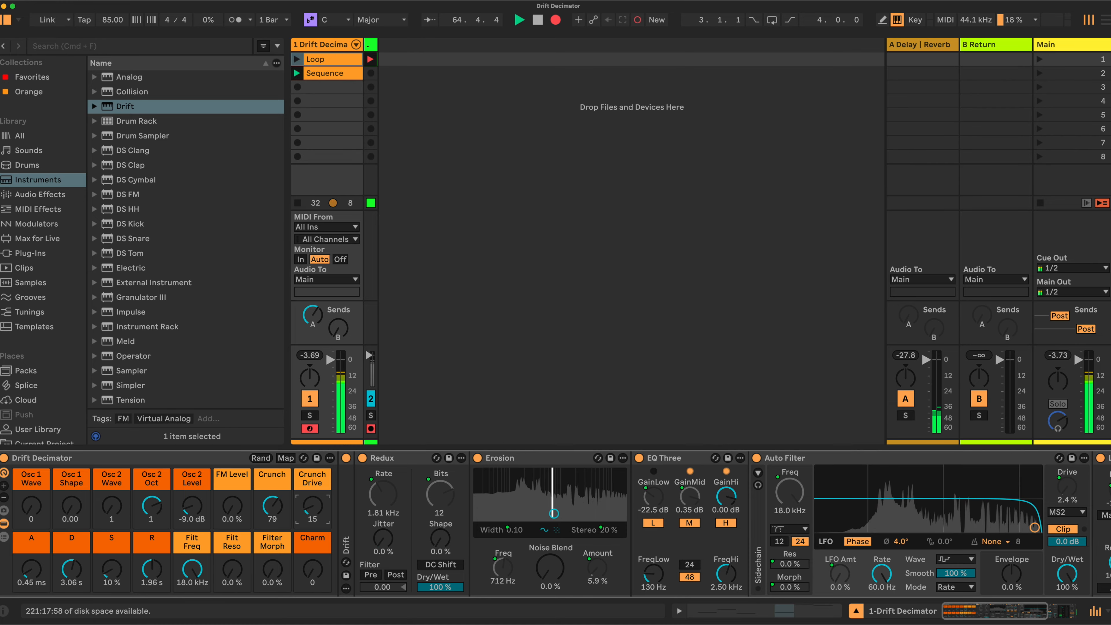
{"action": "left_click_drag", "start_coordinate": [312, 506], "coordinate": [312, 501]}
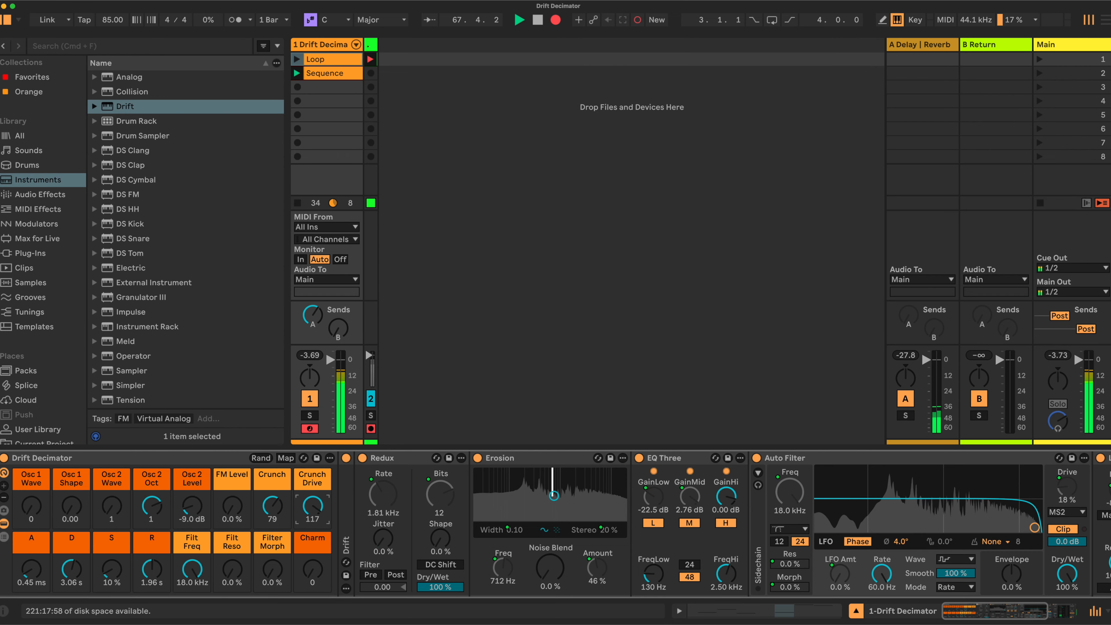
Rebalance the distortion macros with FM Level at 27%, Crunch at 49 and Crunch Drive at 96, keeping Filt Freq at 18.0 kHz.
{"action": "left_click_drag", "start_coordinate": [272, 508], "coordinate": [273, 503]}
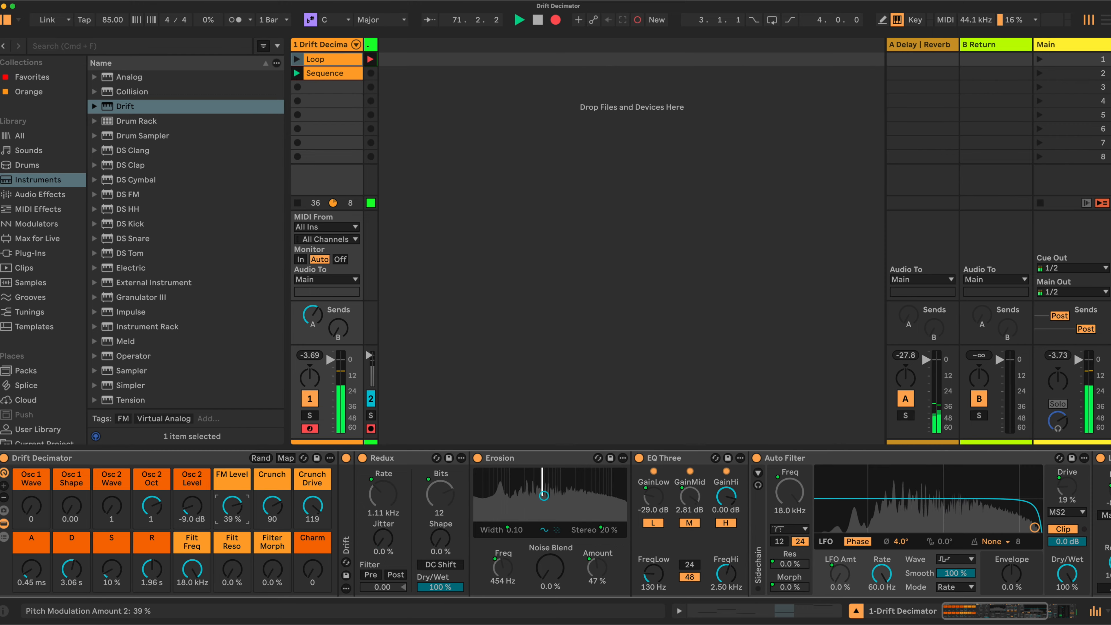
{"action": "left_click_drag", "start_coordinate": [271, 505], "coordinate": [314, 512]}
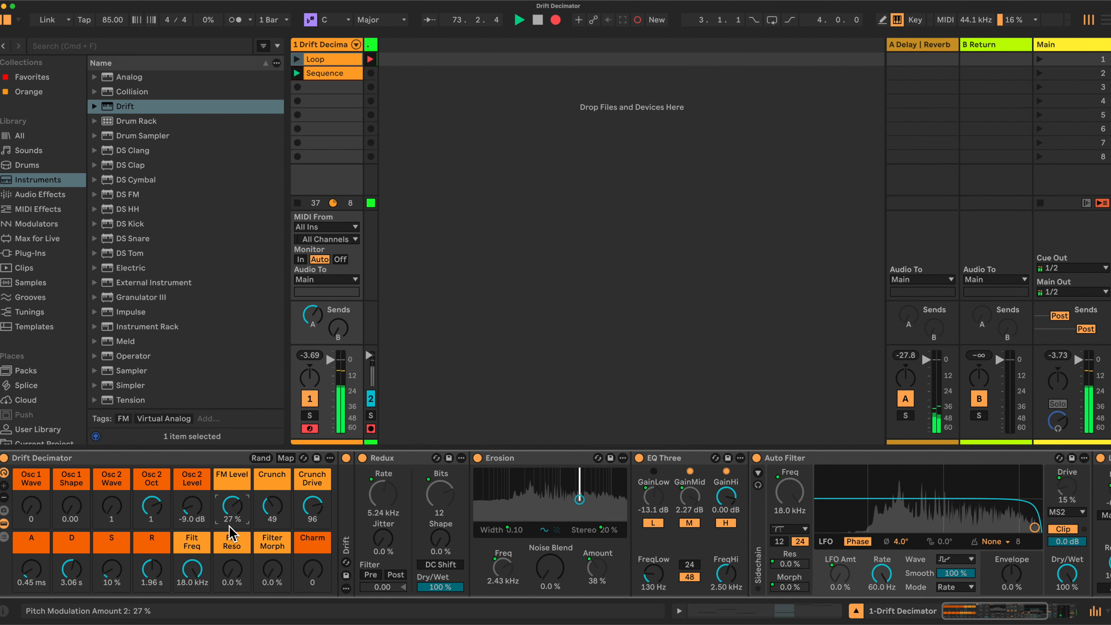
{"action": "left_click", "coordinate": [191, 569]}
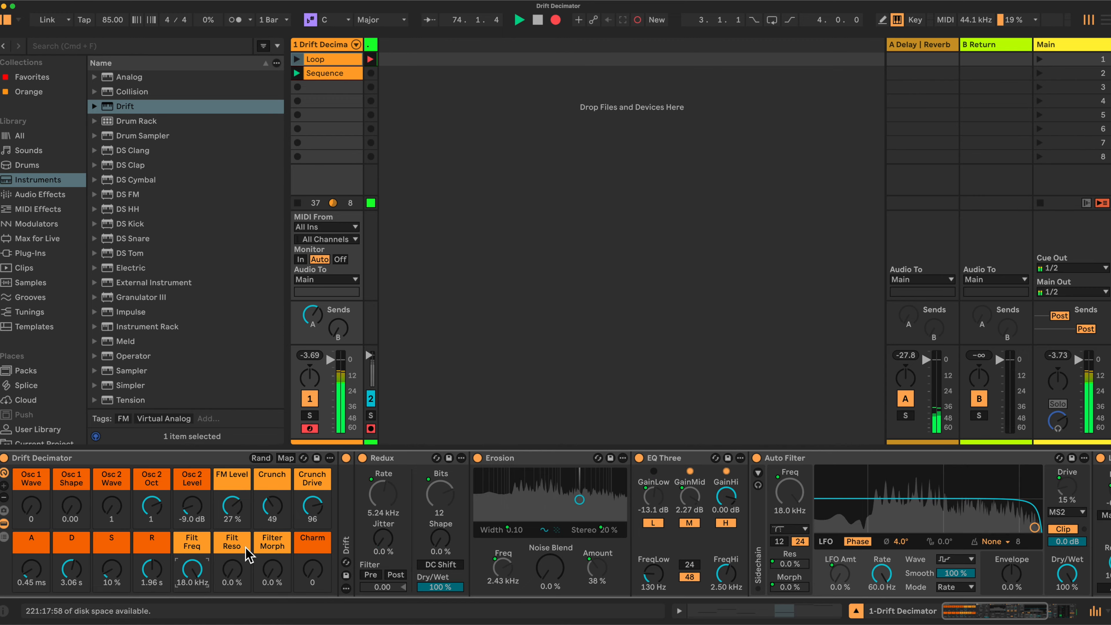
Try the Charm macro at 127, unfold the Drift device and set Charm to 61.
{"action": "scroll", "coordinate": [328, 577], "scroll_direction": "right", "scroll_amount": 2}
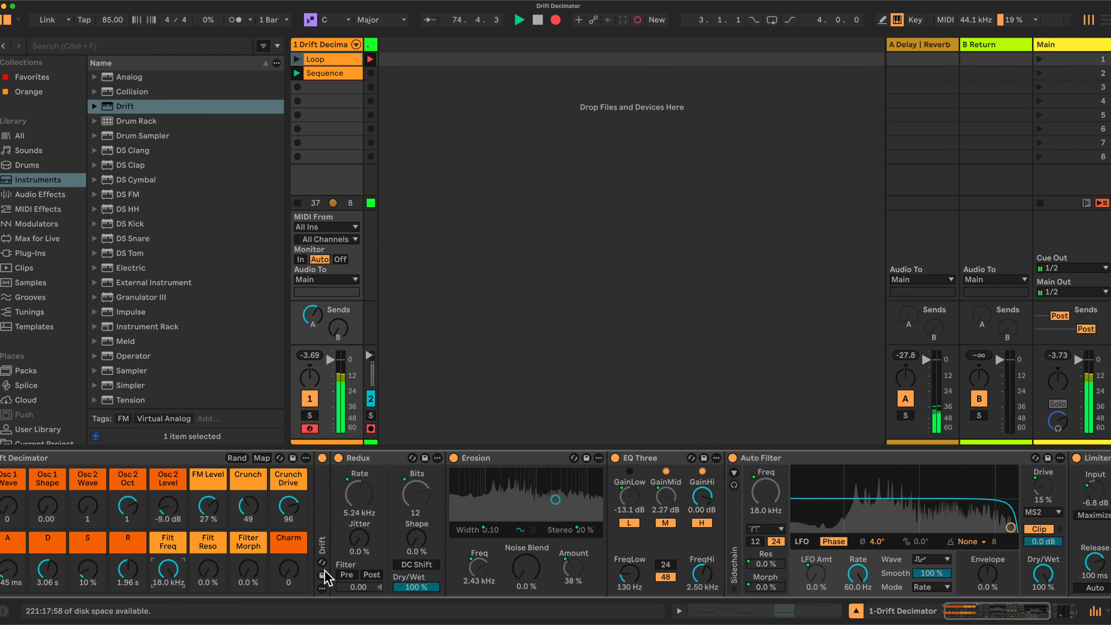
{"action": "scroll", "coordinate": [326, 577], "scroll_direction": "right", "scroll_amount": 6}
{"action": "left_click_drag", "start_coordinate": [205, 569], "coordinate": [206, 540]}
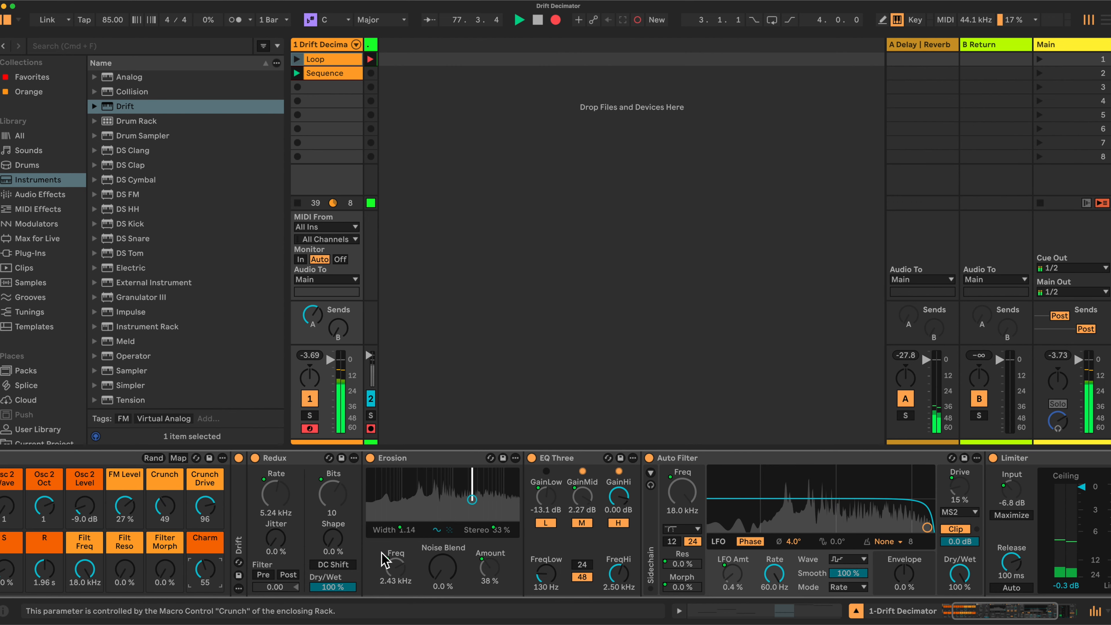
{"action": "mouse_move", "coordinate": [204, 567]}
{"action": "left_mouse_down"}
{"action": "mouse_move", "coordinate": [204, 546]}
{"action": "mouse_move", "coordinate": [215, 571]}
{"action": "mouse_move", "coordinate": [205, 558]}
{"action": "left_mouse_up"}
{"action": "double_click", "coordinate": [240, 546]}
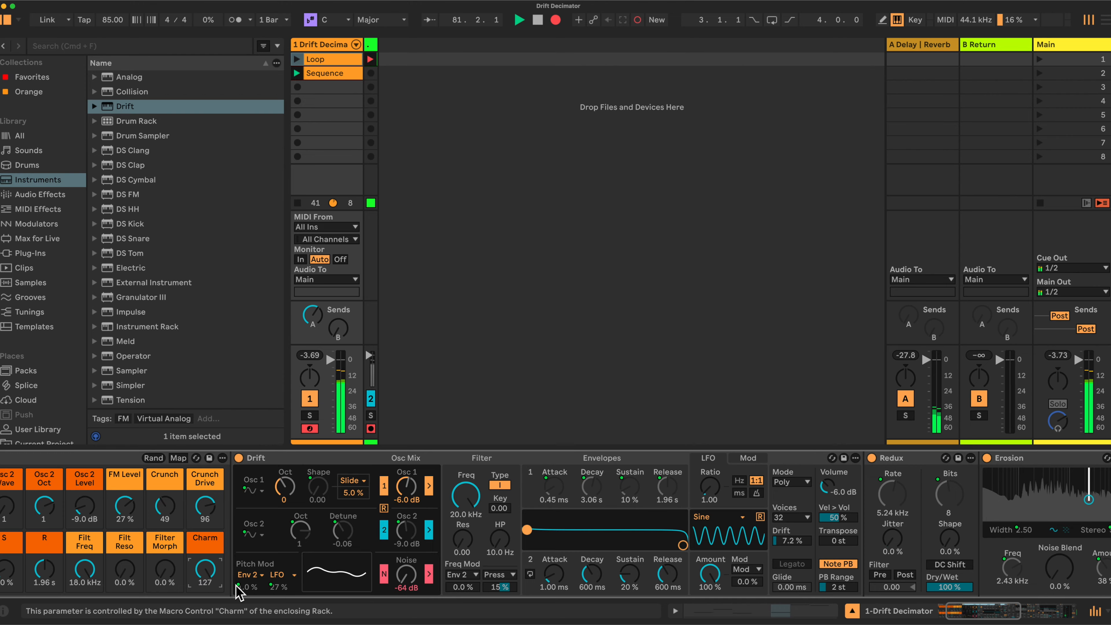
{"action": "left_click_drag", "start_coordinate": [204, 569], "coordinate": [205, 598]}
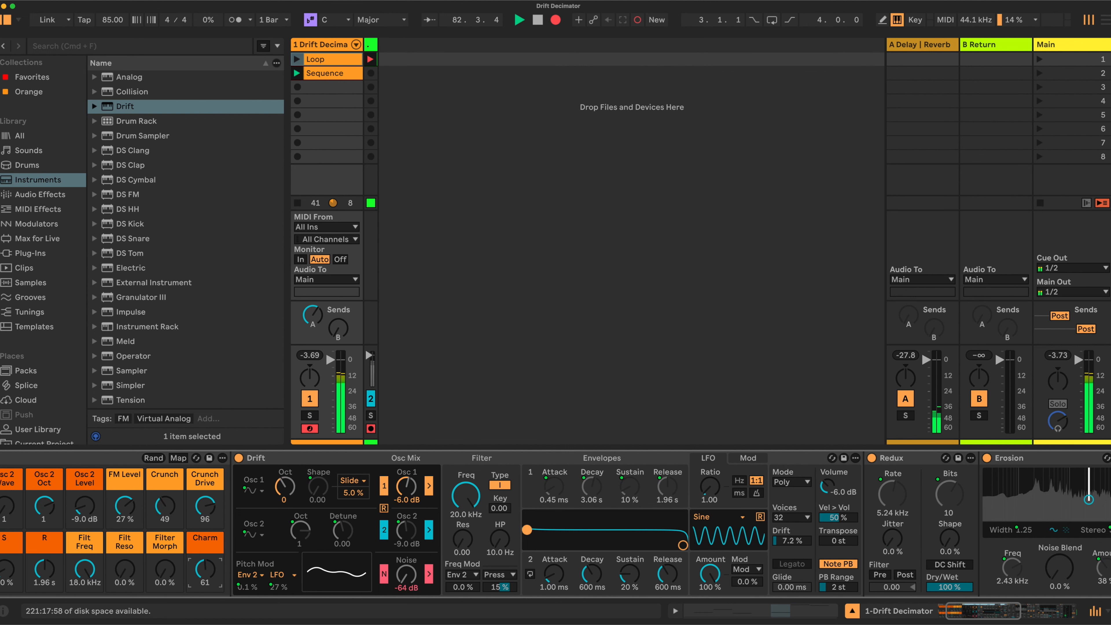
Reset the Crunch, Crunch Drive and FM Level macros to 0.
{"action": "left_click_drag", "start_coordinate": [171, 503], "coordinate": [172, 538]}
{"action": "left_click_drag", "start_coordinate": [207, 505], "coordinate": [207, 542]}
{"action": "left_click_drag", "start_coordinate": [124, 505], "coordinate": [125, 532]}
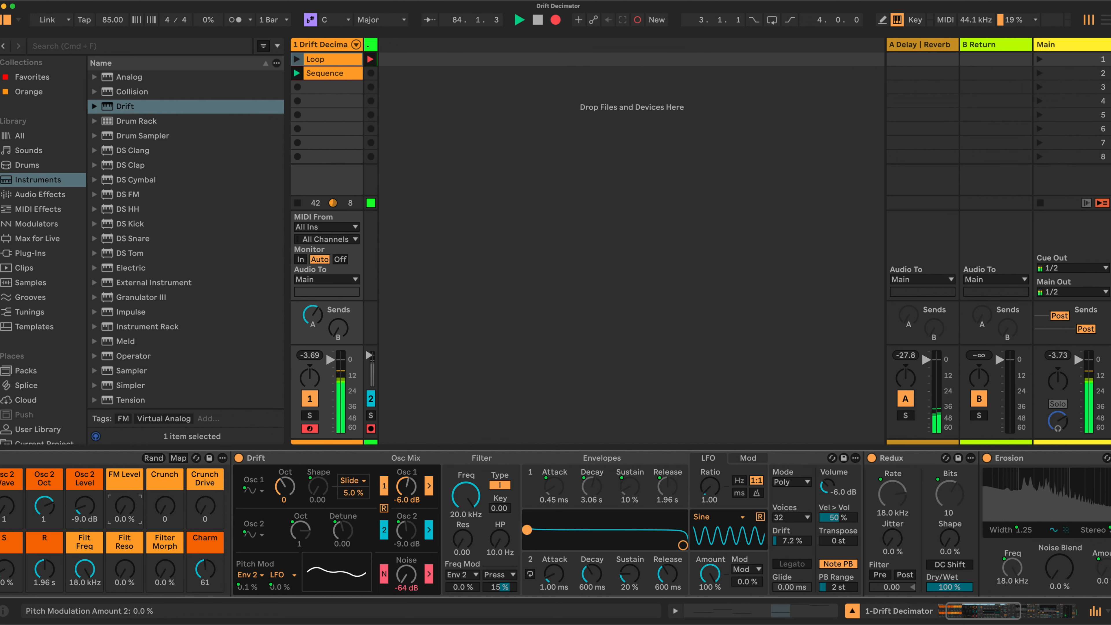
{"action": "scroll", "coordinate": [132, 488], "scroll_direction": "left", "scroll_amount": 4}
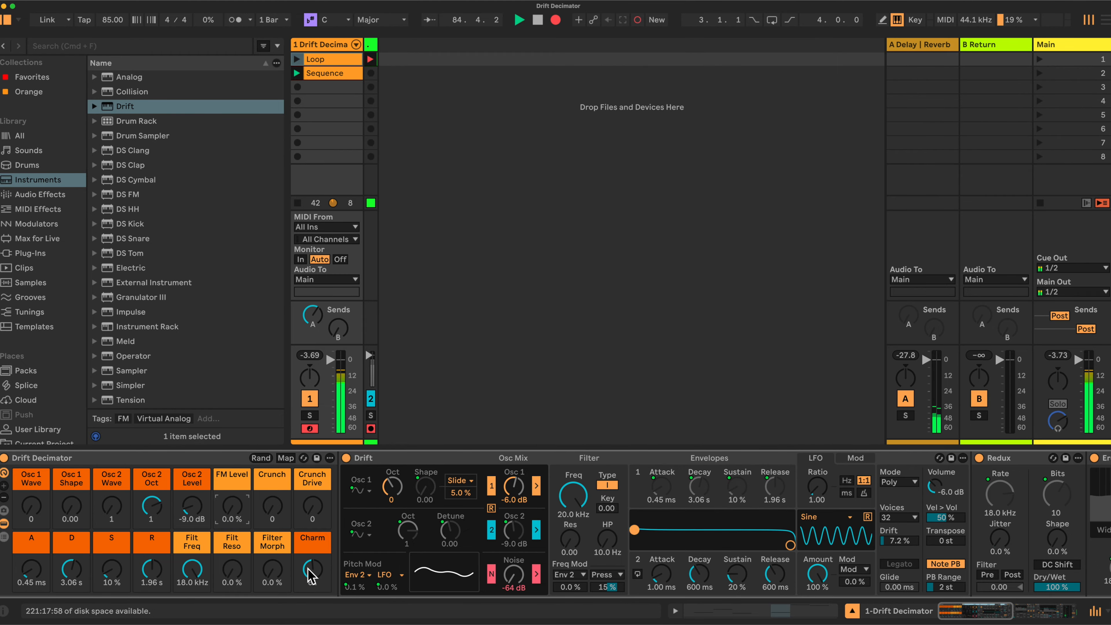
Audition the Charm macro at 127, raise FM Level to 36% and set Charm to 116.
{"action": "left_click", "coordinate": [195, 569]}
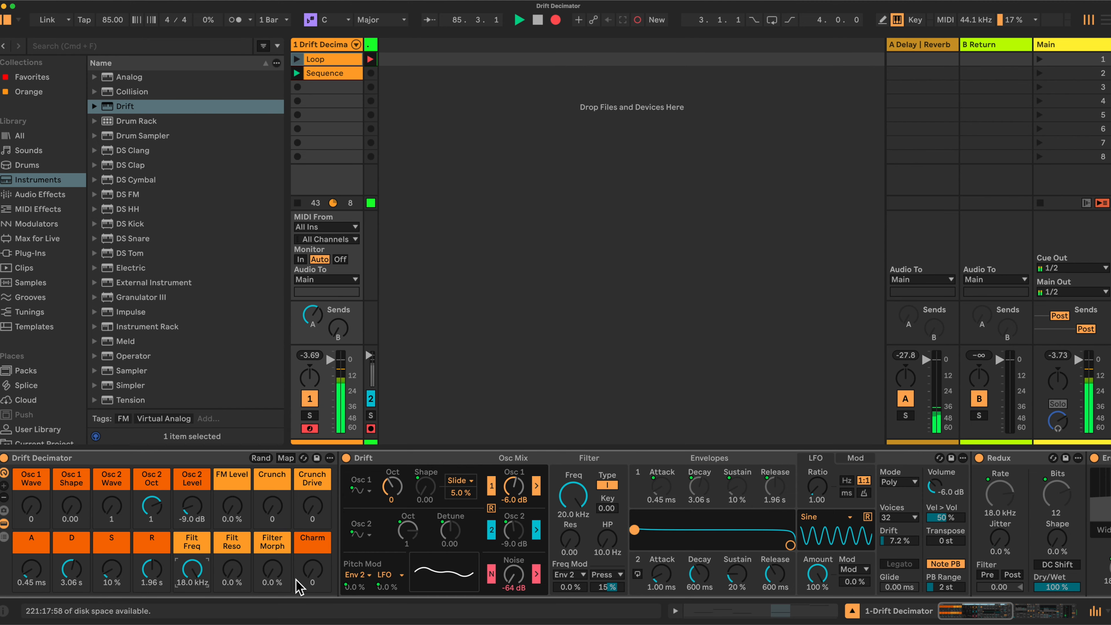
{"action": "left_click_drag", "start_coordinate": [312, 569], "coordinate": [313, 543]}
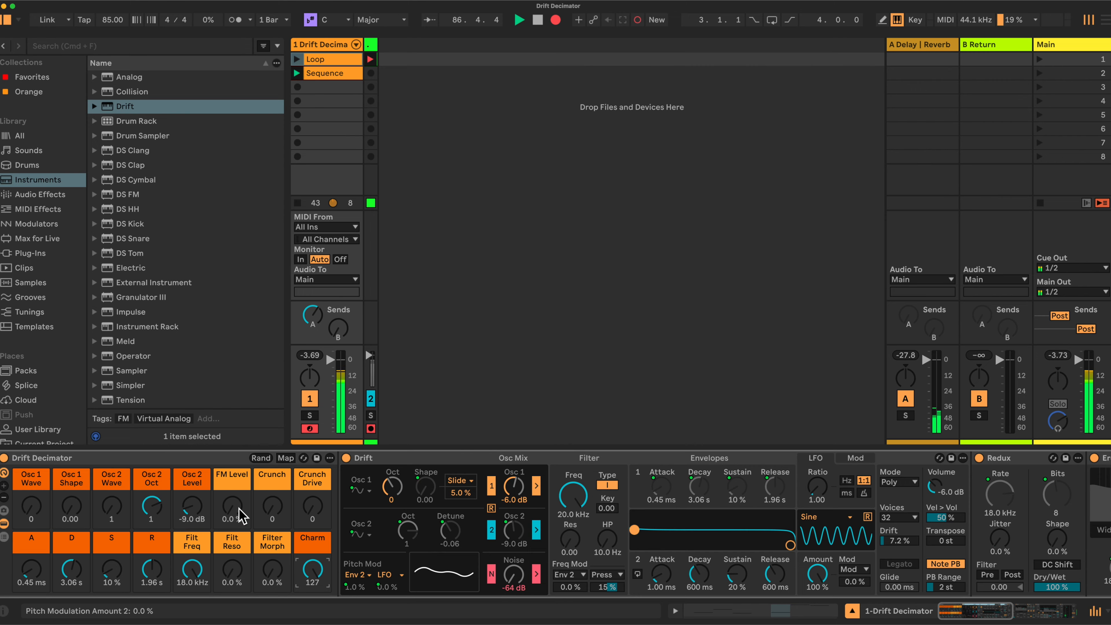
{"action": "left_click_drag", "start_coordinate": [308, 562], "coordinate": [309, 545]}
{"action": "left_click_drag", "start_coordinate": [229, 507], "coordinate": [230, 480]}
{"action": "left_click_drag", "start_coordinate": [312, 567], "coordinate": [312, 604]}
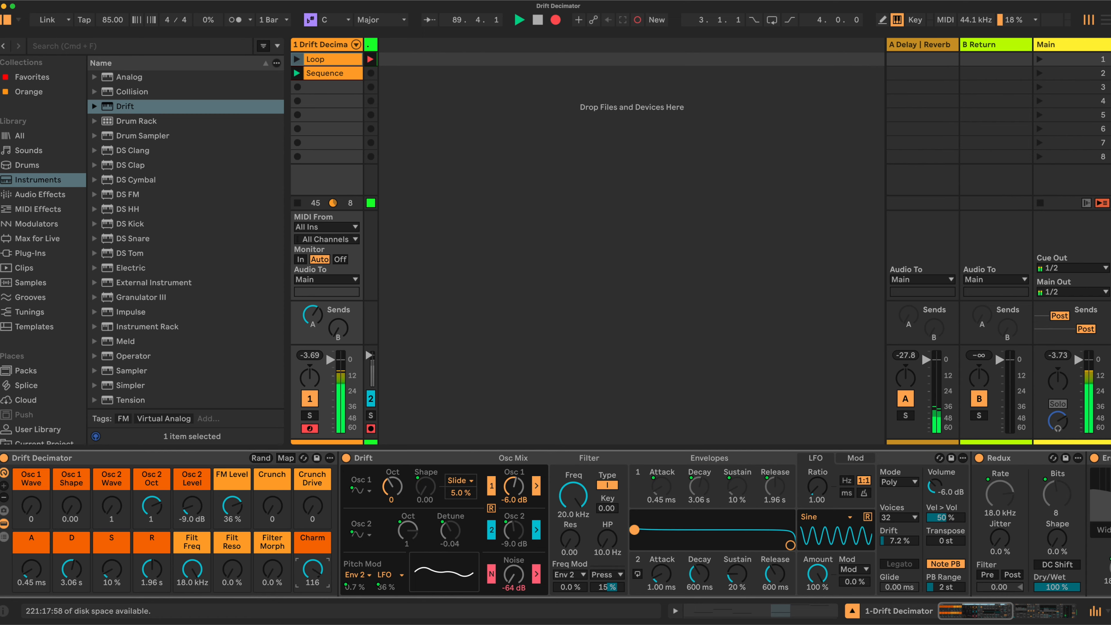
Set Filt Freq to 1.80 kHz, Filt Reso to 66%, Crunch to 58, Osc 2 Oct to -1, Osc 2 Level to -6.0 dB and FM Level to 24%.
{"action": "left_click_drag", "start_coordinate": [192, 569], "coordinate": [191, 587]}
{"action": "left_click_drag", "start_coordinate": [232, 506], "coordinate": [231, 510]}
{"action": "left_click_drag", "start_coordinate": [235, 586], "coordinate": [194, 572]}
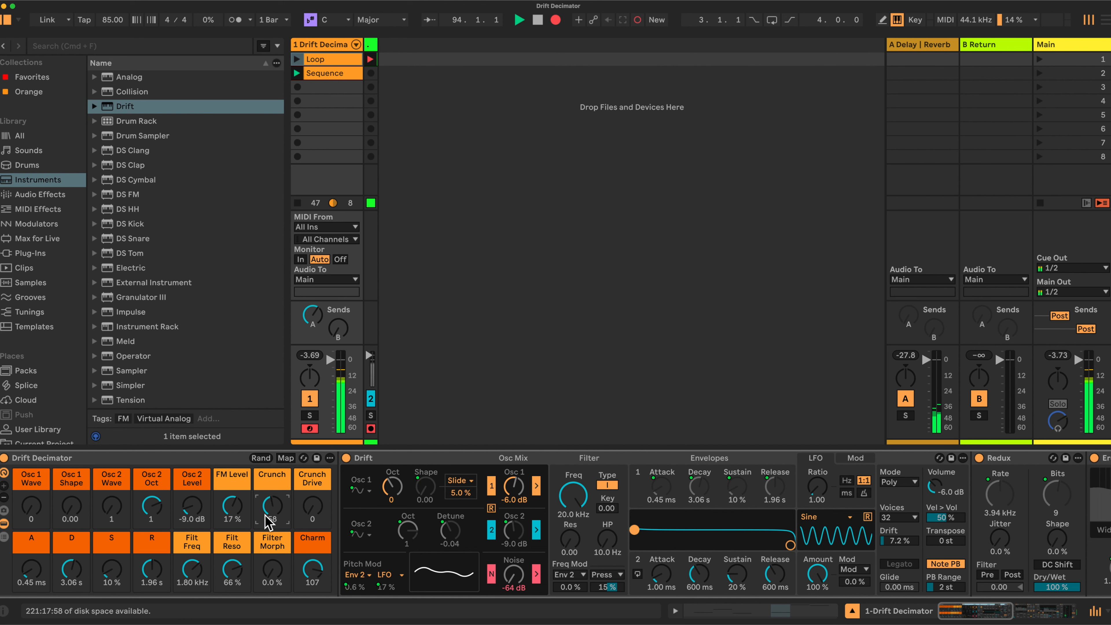
{"action": "left_click_drag", "start_coordinate": [192, 507], "coordinate": [152, 516]}
{"action": "left_click_drag", "start_coordinate": [232, 508], "coordinate": [232, 503]}
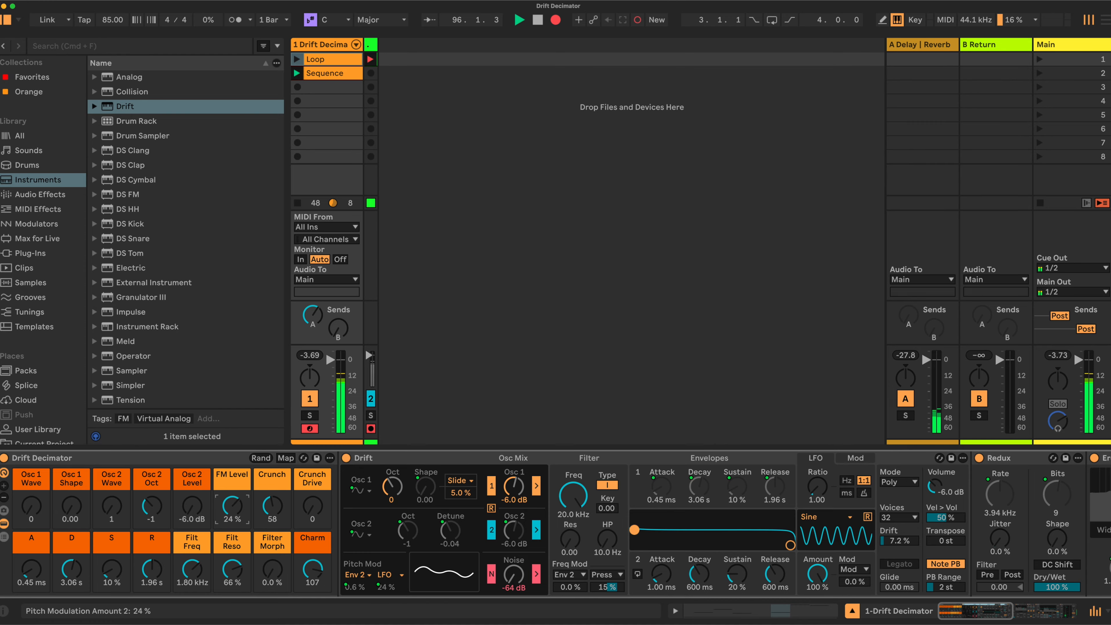
Set Crunch to 19, Crunch Drive to 77, FM Level to 18%, Filt Freq to 3.07 kHz, Filt Reso to 67% and Filter Morph to 7.1%.
{"action": "left_click_drag", "start_coordinate": [191, 569], "coordinate": [231, 571]}
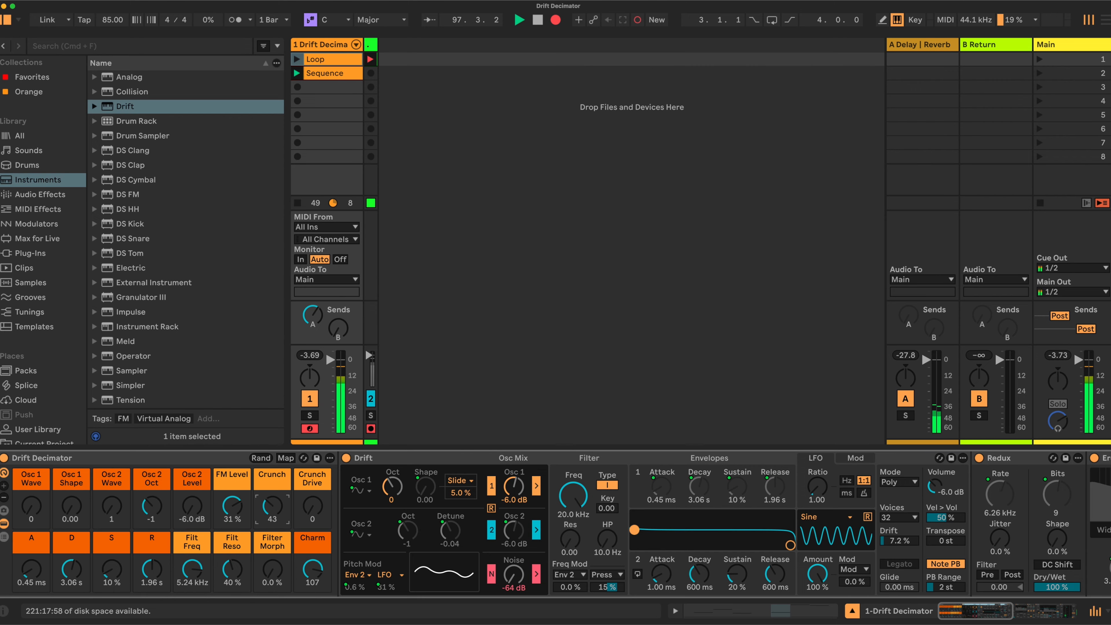
{"action": "left_click_drag", "start_coordinate": [314, 516], "coordinate": [310, 509]}
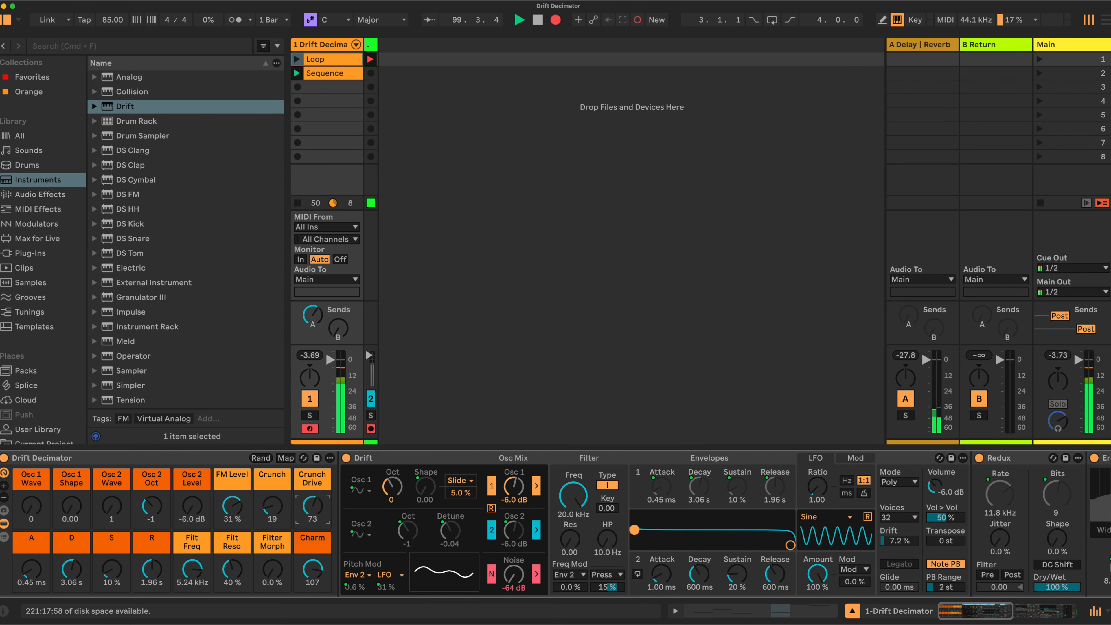
{"action": "left_click_drag", "start_coordinate": [313, 507], "coordinate": [313, 507]}
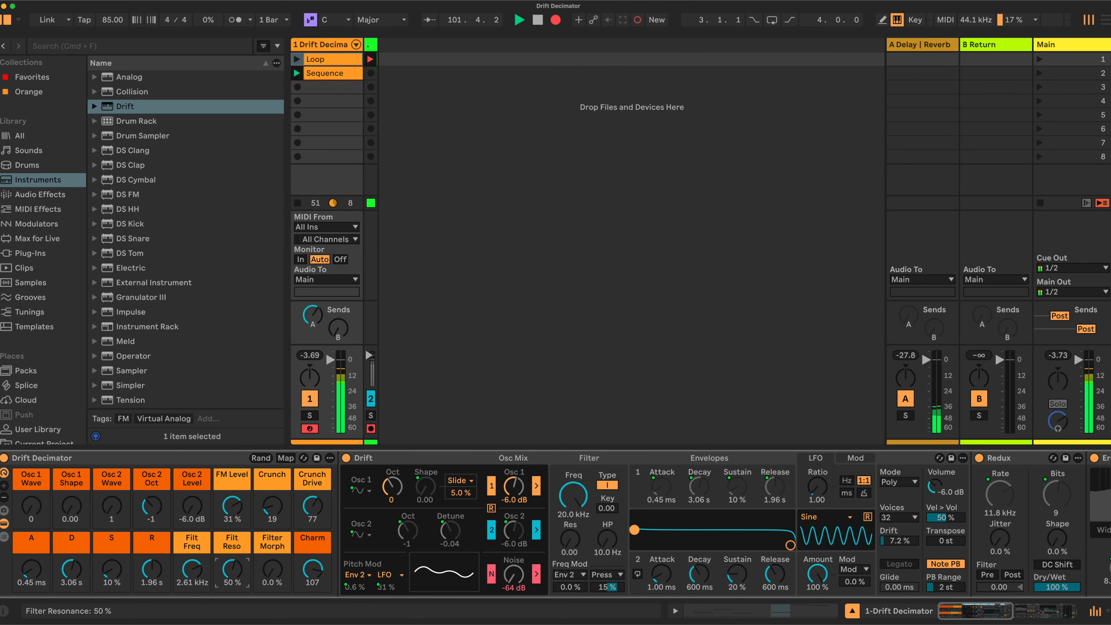
{"action": "left_click_drag", "start_coordinate": [232, 568], "coordinate": [232, 568]}
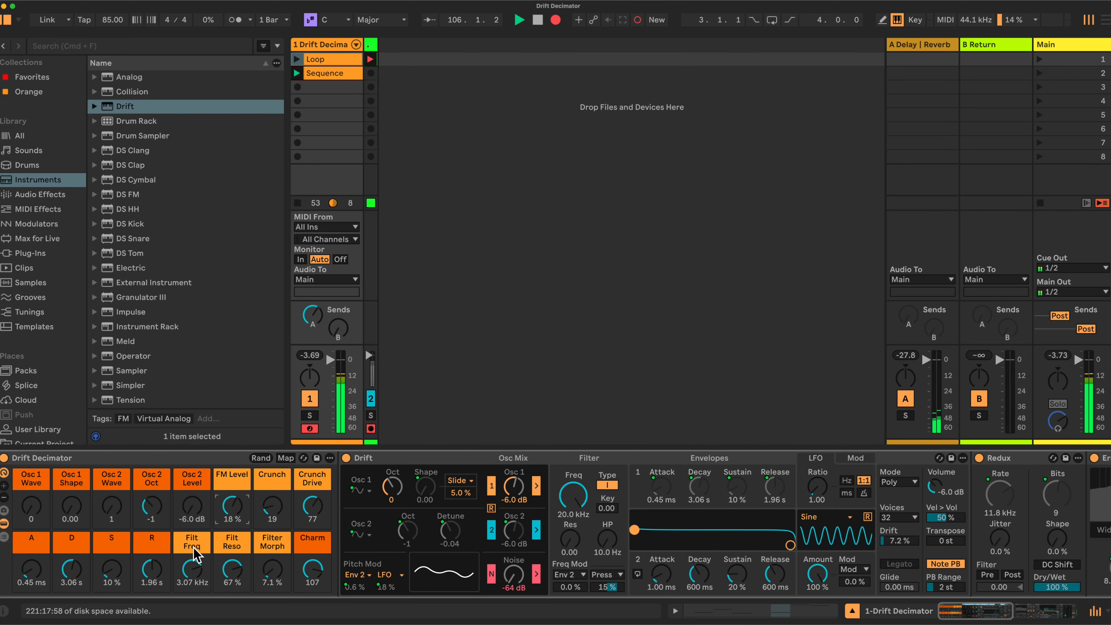
Randomize the rack's macros and check the randomization exclusion of the S and Filter Morph macros.
{"action": "right_click", "coordinate": [113, 576]}
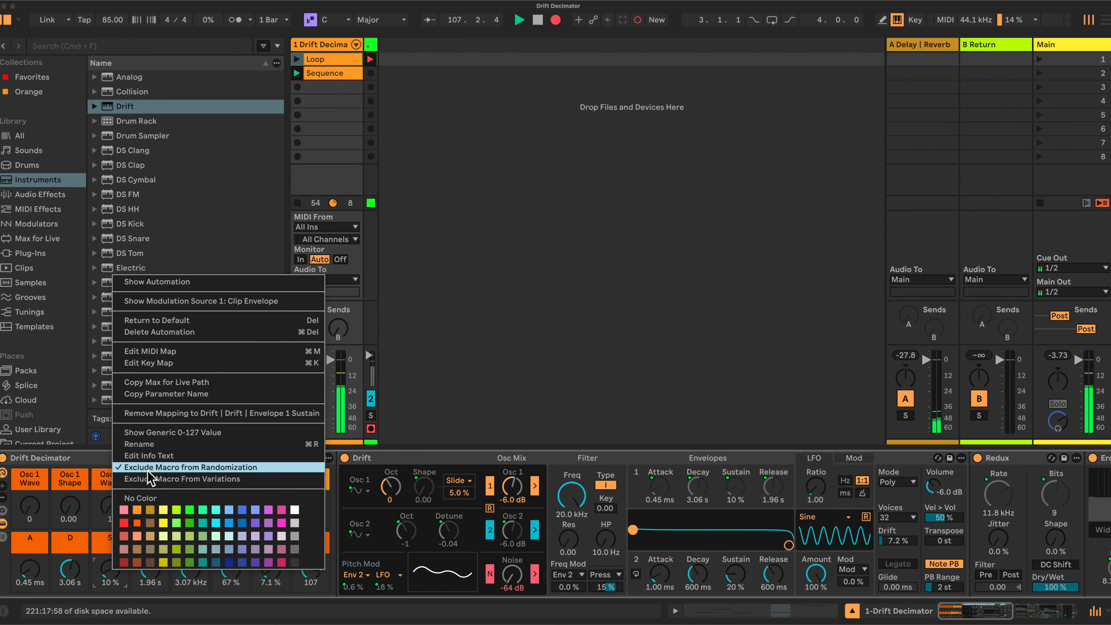
{"action": "left_click", "coordinate": [90, 467]}
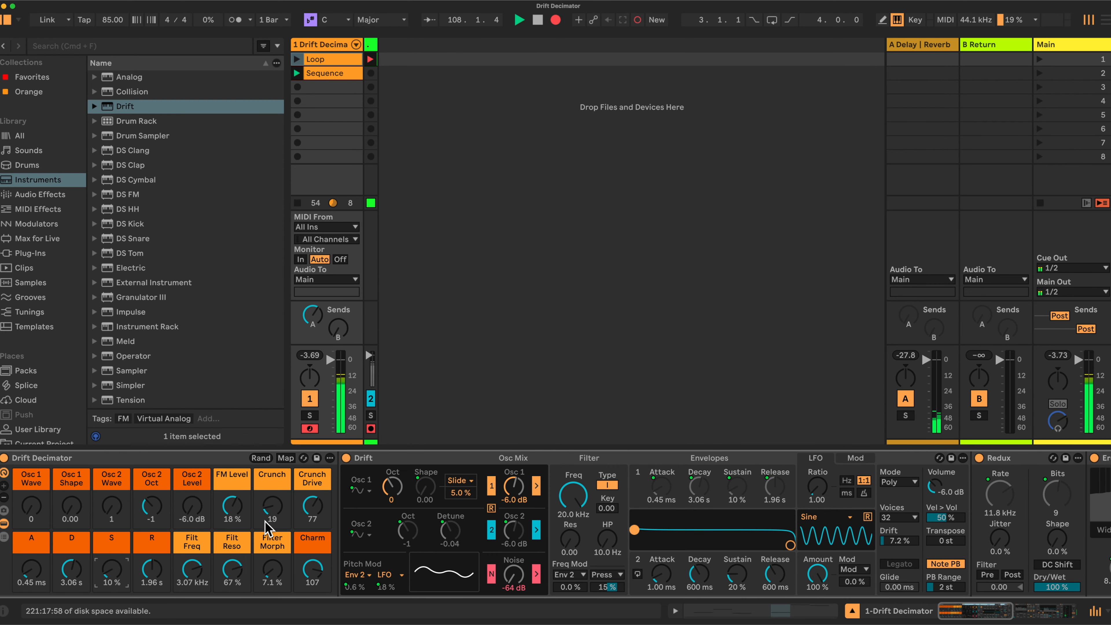
{"action": "left_click", "coordinate": [261, 457]}
{"action": "left_click", "coordinate": [262, 458]}
{"action": "right_click", "coordinate": [272, 567]}
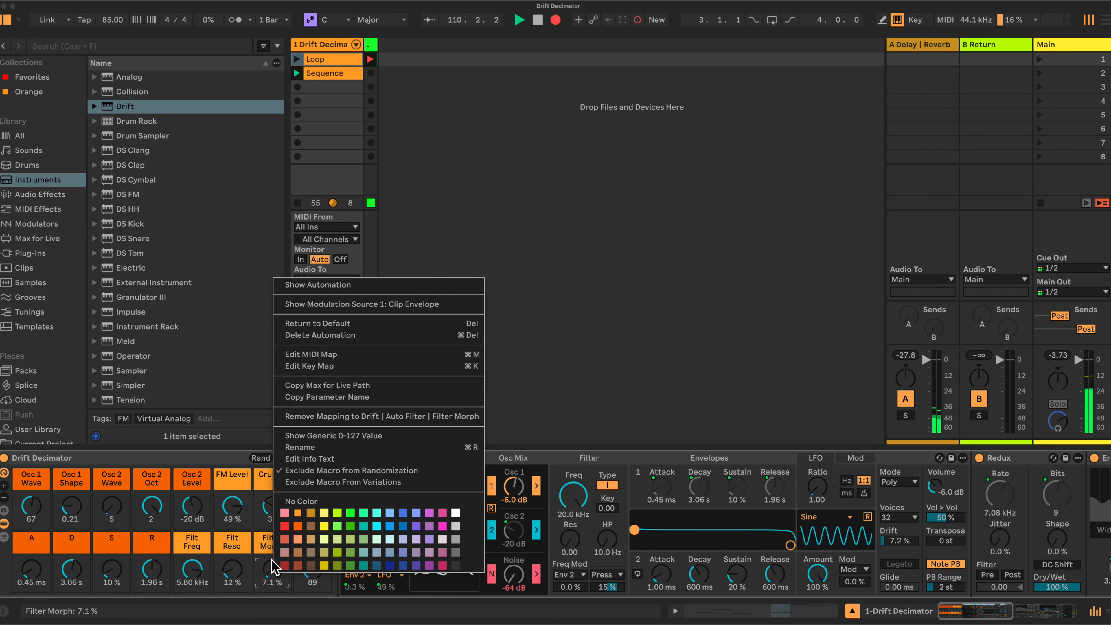
{"action": "left_click", "coordinate": [244, 467]}
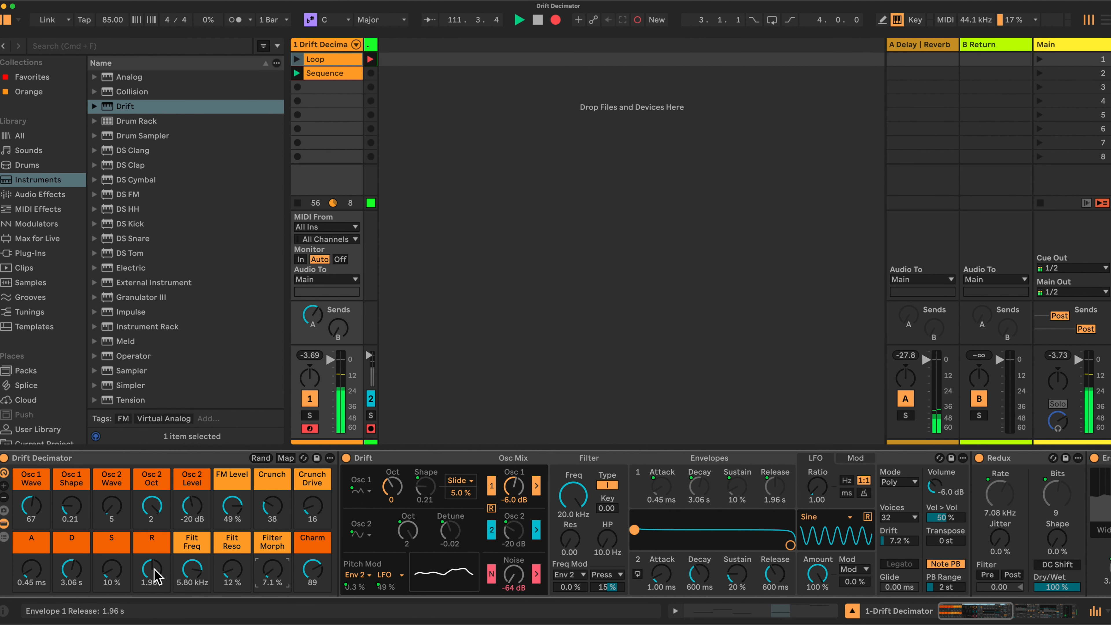
Set the R macro to 10.0 ms, S to 0.0% and D to 468 ms, and randomize the rack's macros three times.
{"action": "left_click_drag", "start_coordinate": [153, 564], "coordinate": [153, 613]}
{"action": "left_click_drag", "start_coordinate": [113, 563], "coordinate": [59, 601]}
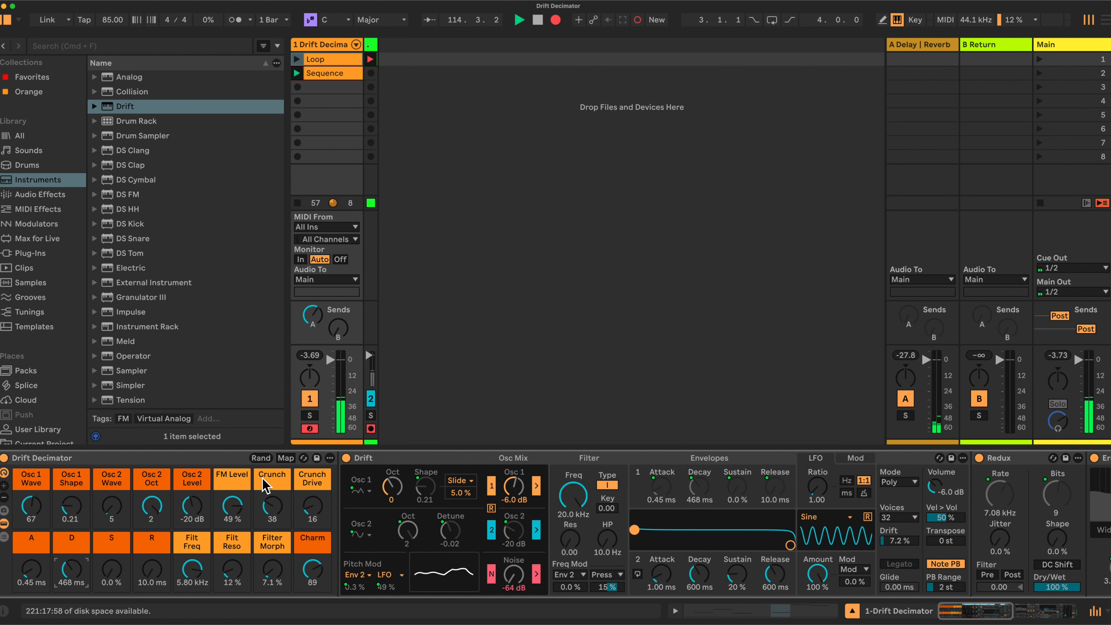
{"action": "left_click", "coordinate": [261, 458]}
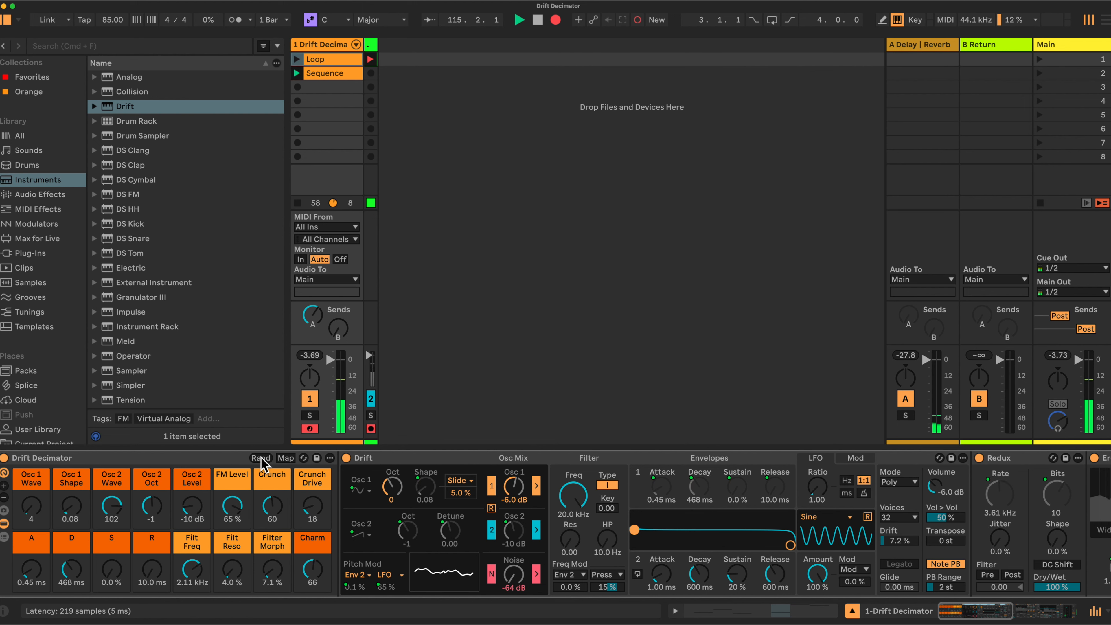
{"action": "left_click", "coordinate": [261, 457]}
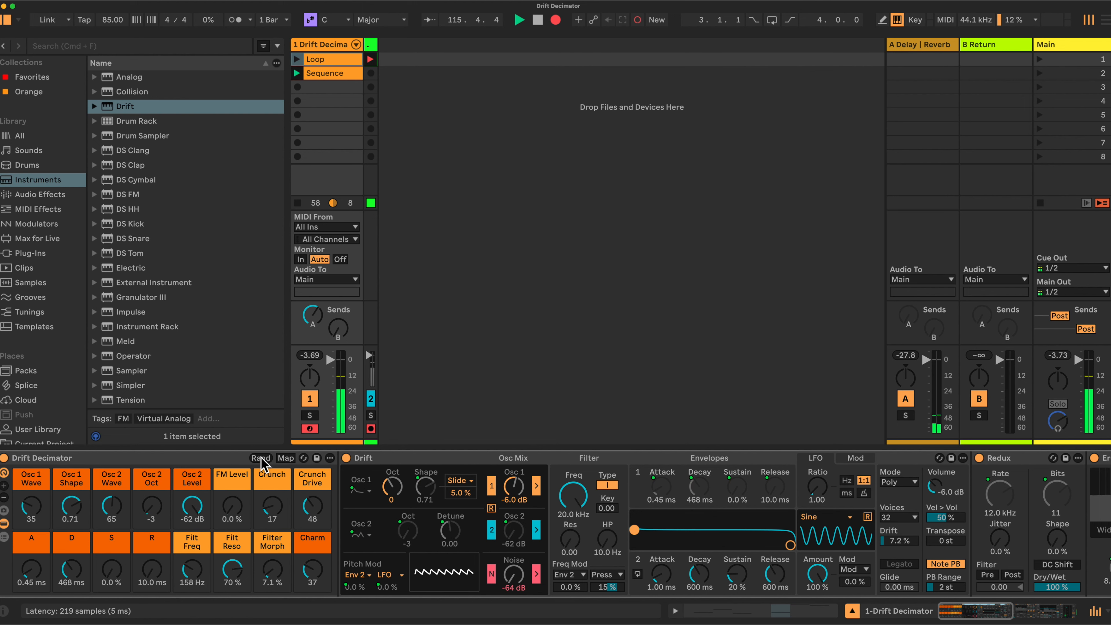
{"action": "left_click", "coordinate": [260, 457]}
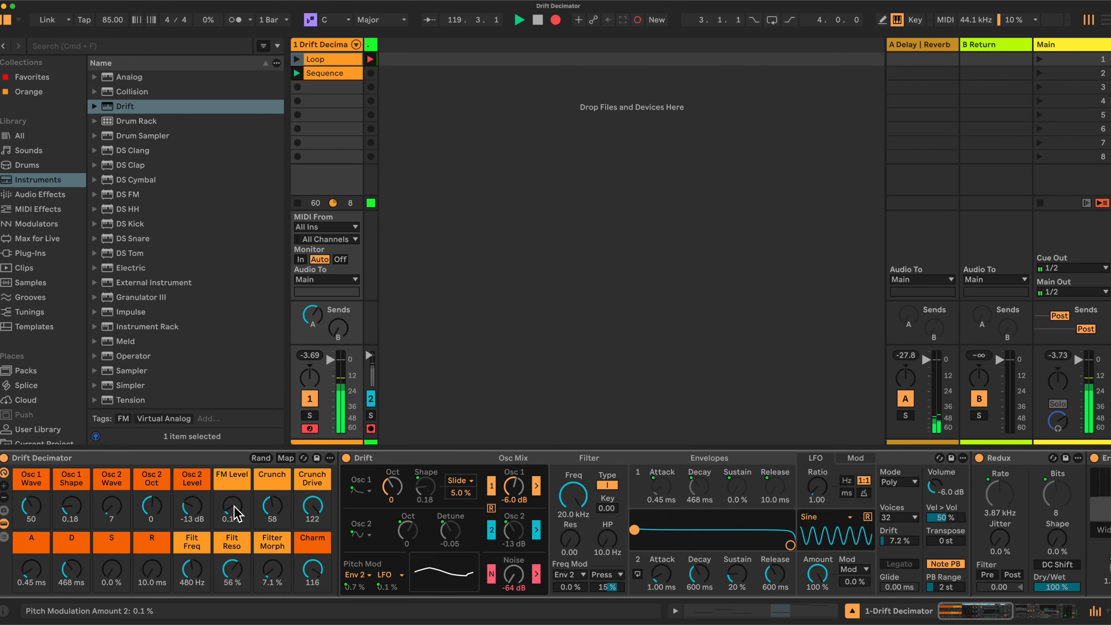
Raise FM Level to 34%, show the macro variations and recall Butter and Eiano.
{"action": "mouse_move", "coordinate": [232, 506]}
{"action": "left_mouse_down"}
{"action": "mouse_move", "coordinate": [232, 490]}
{"action": "mouse_move", "coordinate": [222, 501]}
{"action": "left_mouse_up"}
{"action": "left_click", "coordinate": [4, 510]}
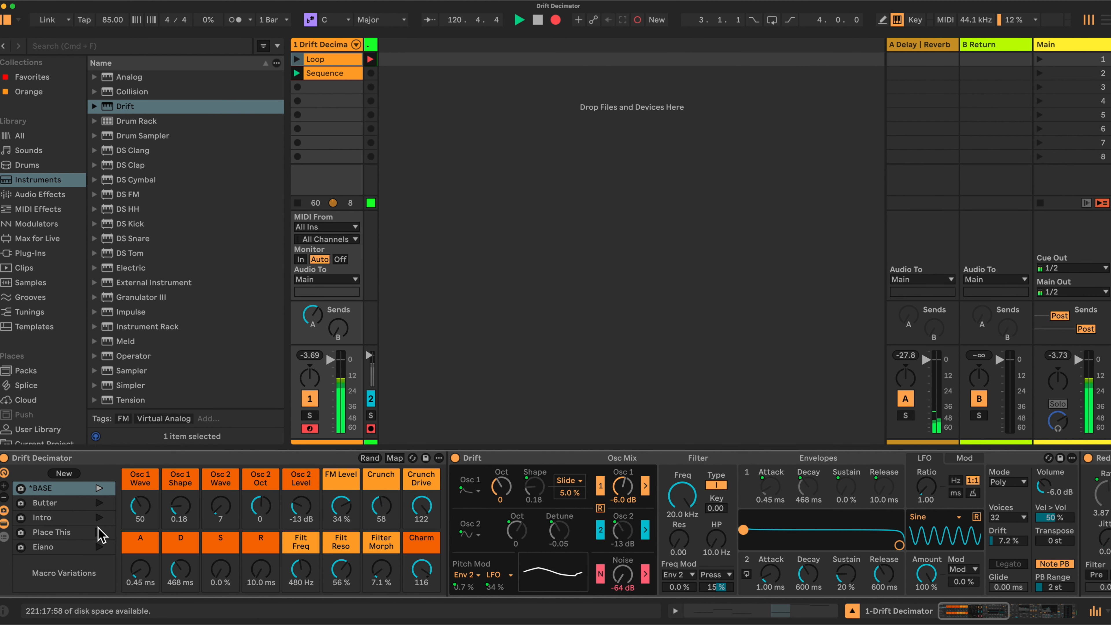
{"action": "left_click", "coordinate": [46, 508]}
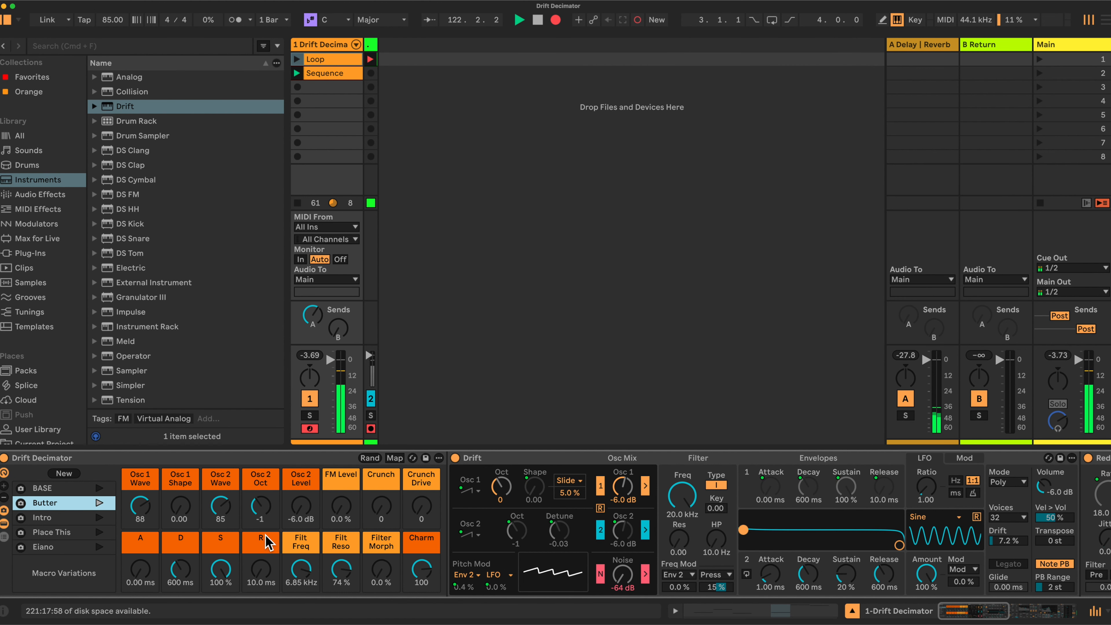
{"action": "left_click", "coordinate": [63, 547]}
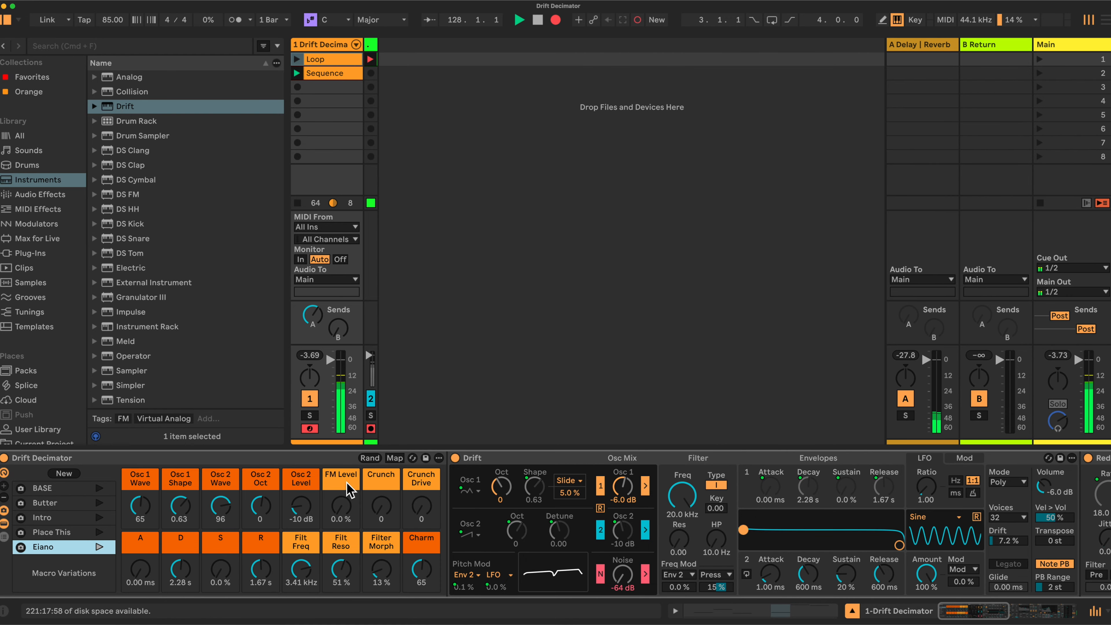
{"action": "scroll", "coordinate": [545, 513], "scroll_direction": "right", "scroll_amount": 10}
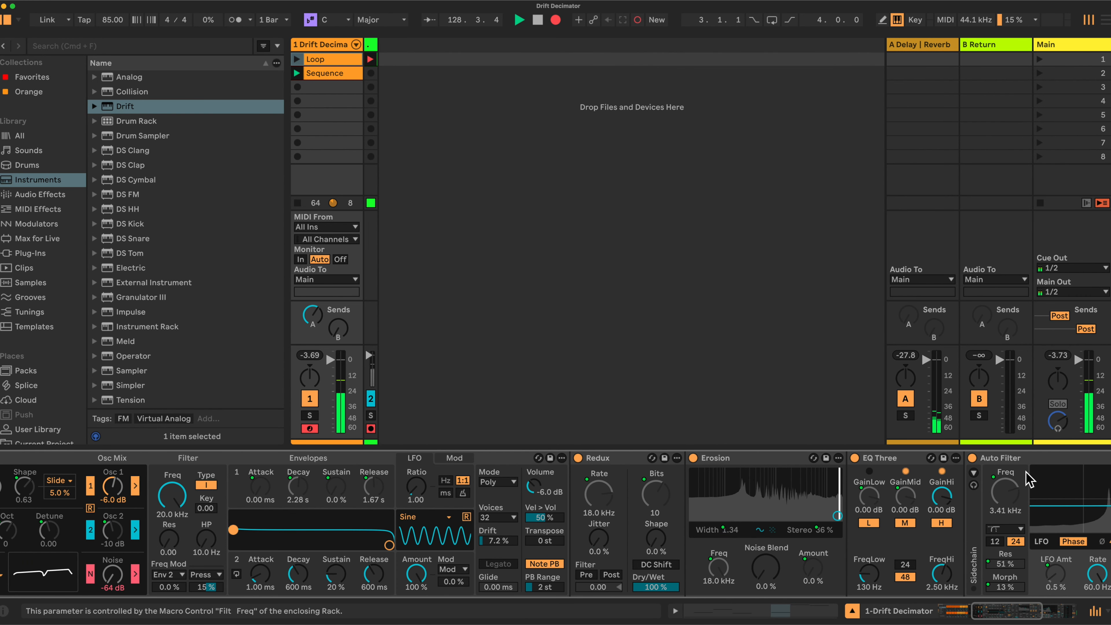
{"action": "scroll", "coordinate": [665, 508], "scroll_direction": "left", "scroll_amount": 10}
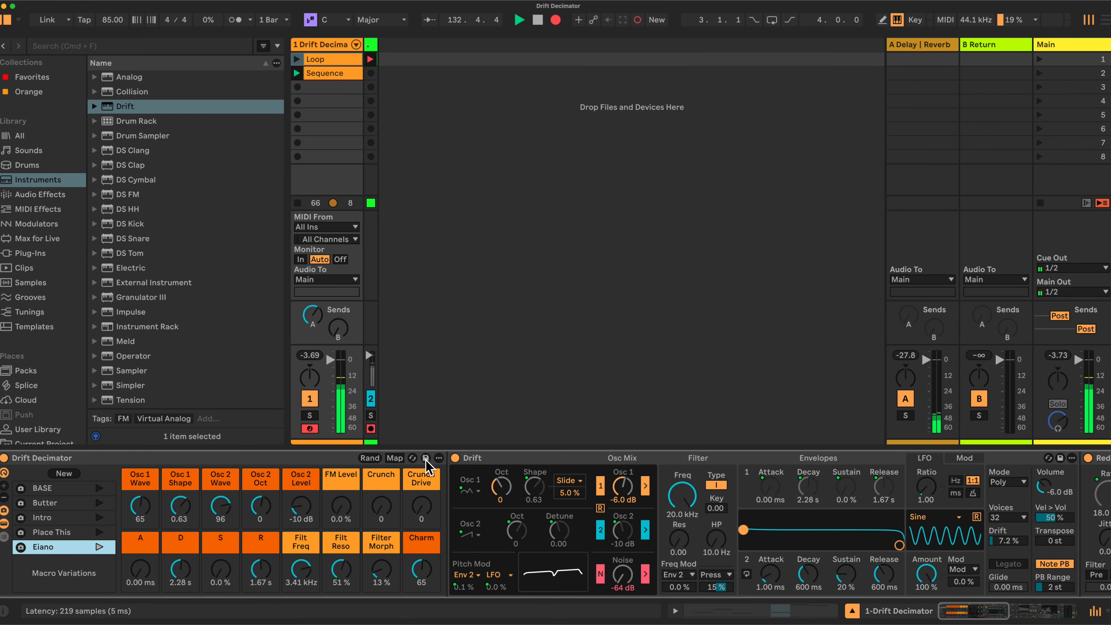
Examine where instrument rack presets are stored in the User Library's Presets folder, and return to the Instruments category.
{"action": "left_click", "coordinate": [44, 429]}
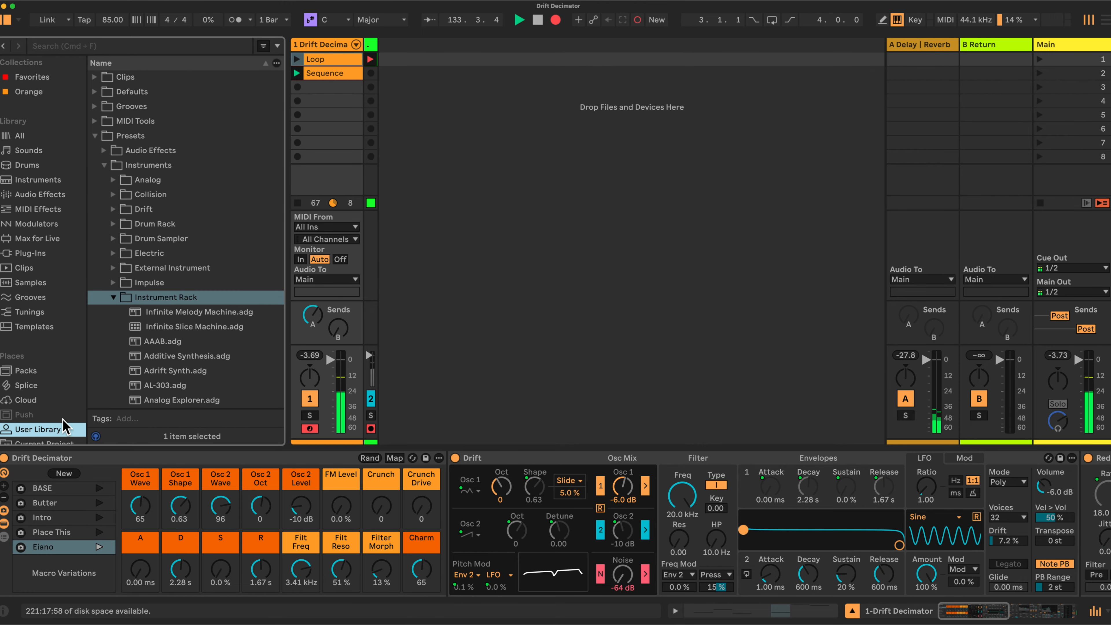
{"action": "left_click", "coordinate": [113, 297]}
{"action": "left_click", "coordinate": [94, 135]}
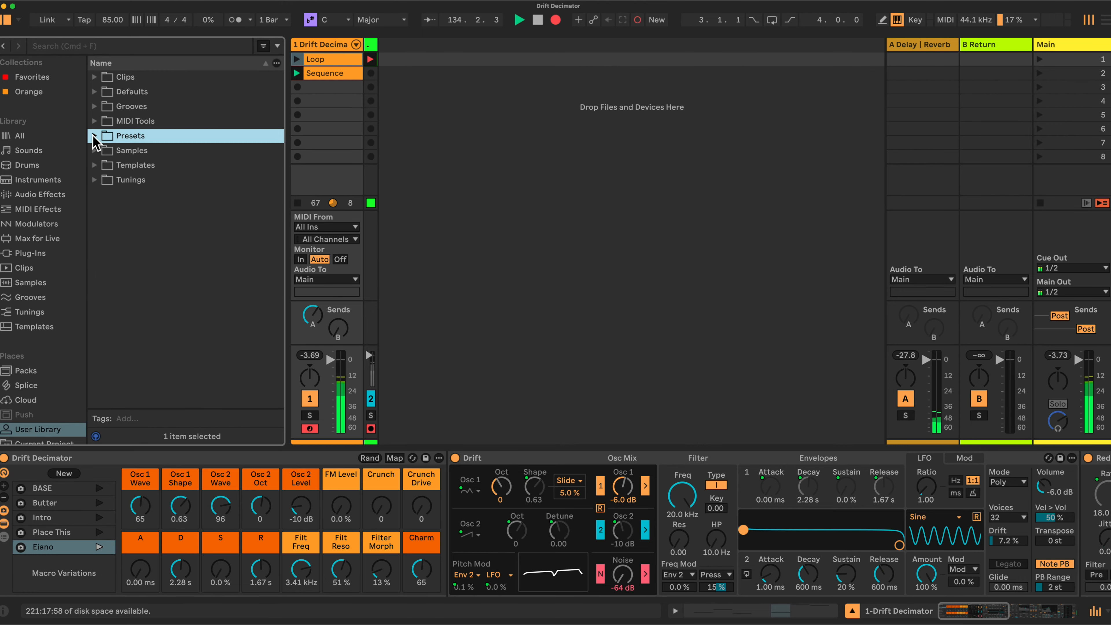
{"action": "left_click", "coordinate": [95, 136]}
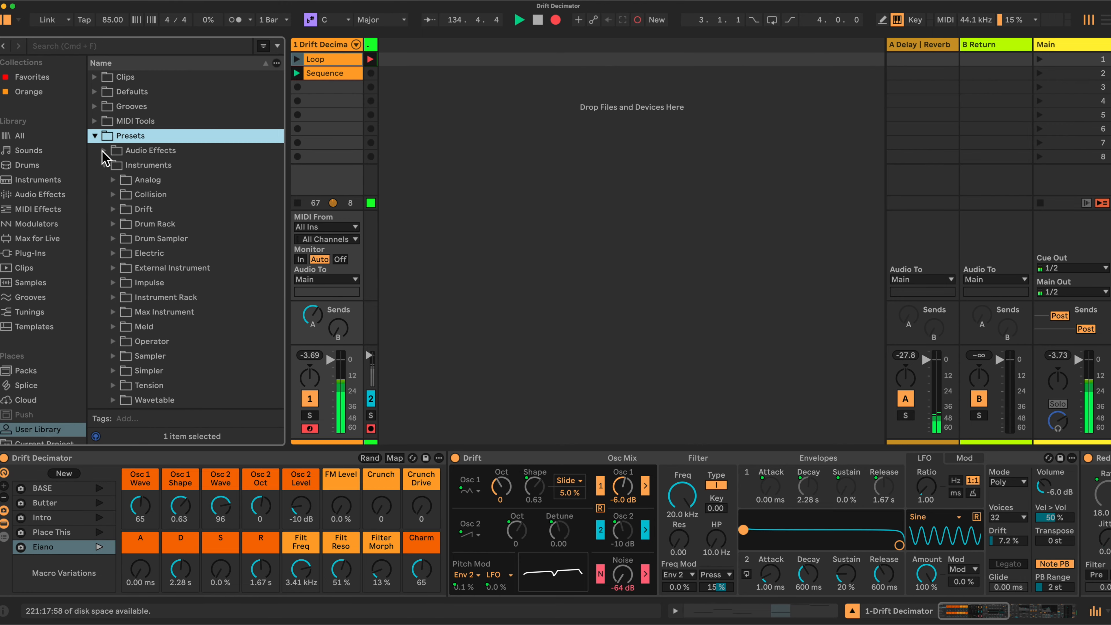
{"action": "left_click", "coordinate": [104, 165]}
{"action": "left_click", "coordinate": [104, 165]}
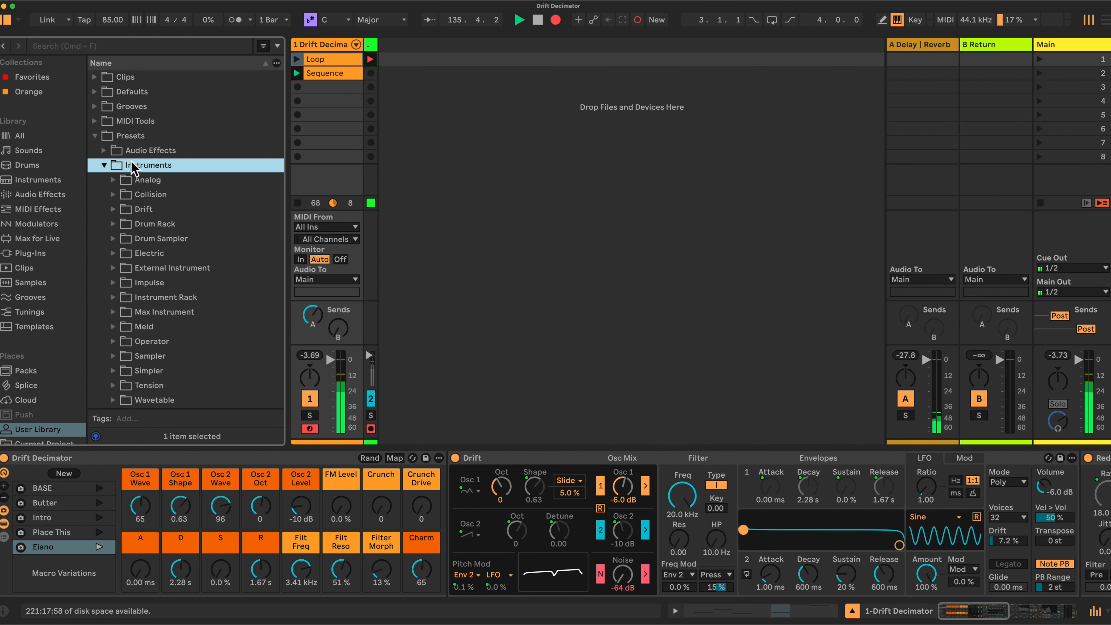
{"action": "left_click", "coordinate": [113, 298]}
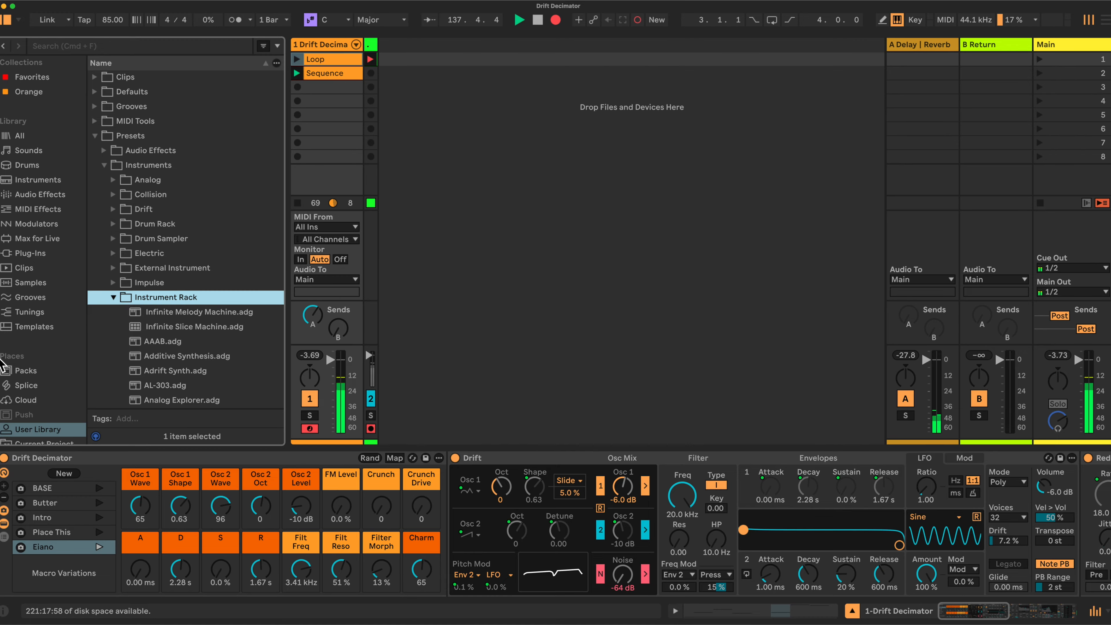
{"action": "left_click", "coordinate": [35, 181]}
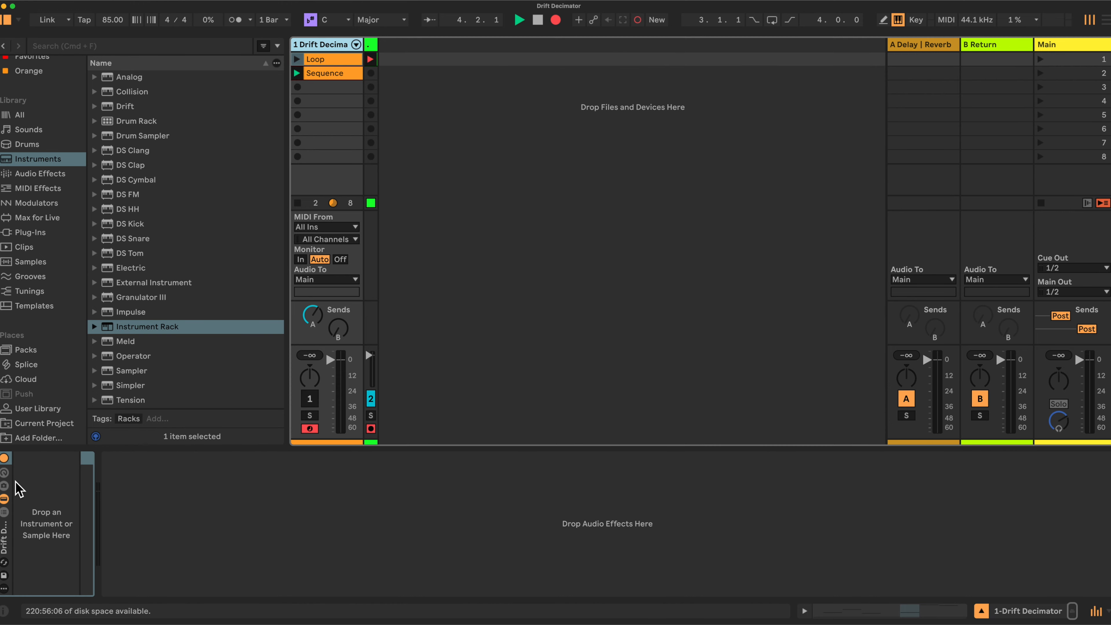
Show the empty Drift Decimator rack's macro controls and expand them to 16 macros.
{"action": "left_click", "coordinate": [4, 473]}
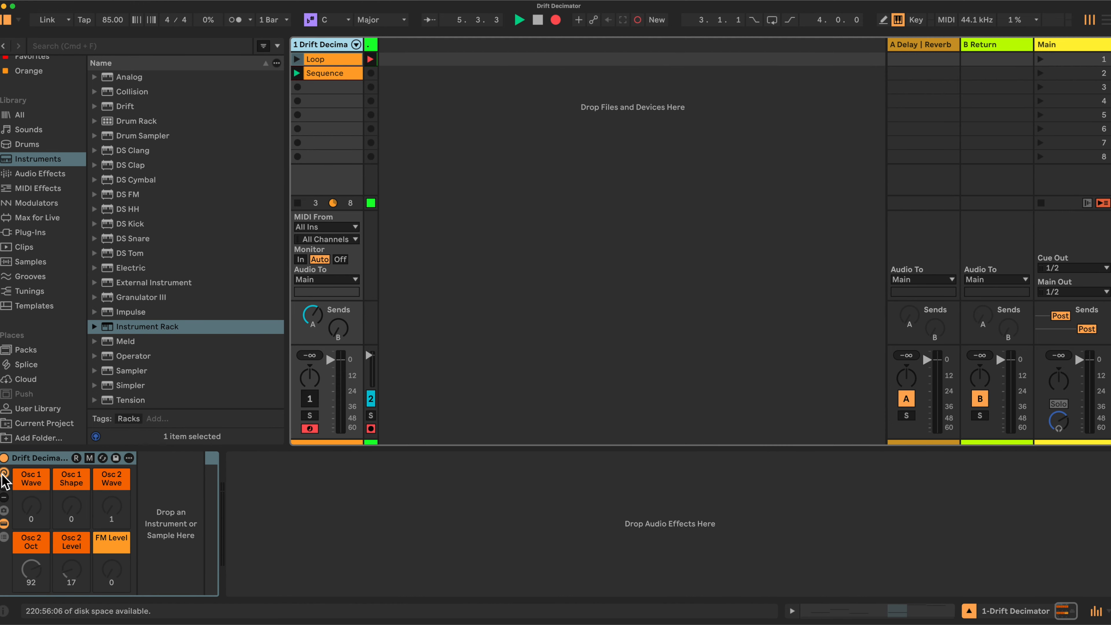
{"action": "right_click", "coordinate": [32, 478]}
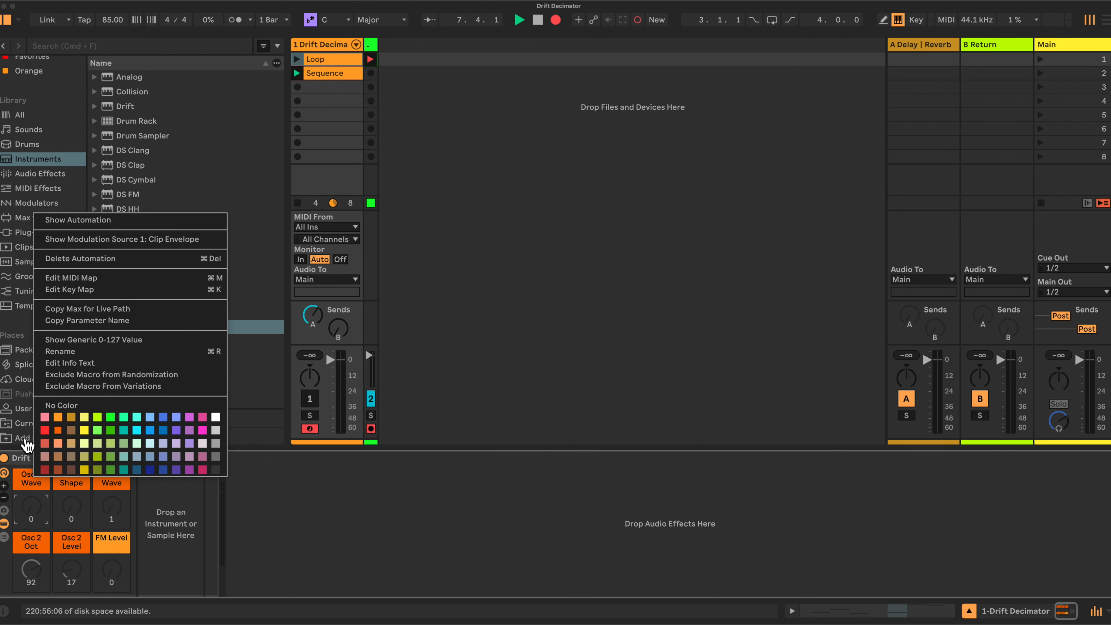
{"action": "left_click", "coordinate": [24, 454]}
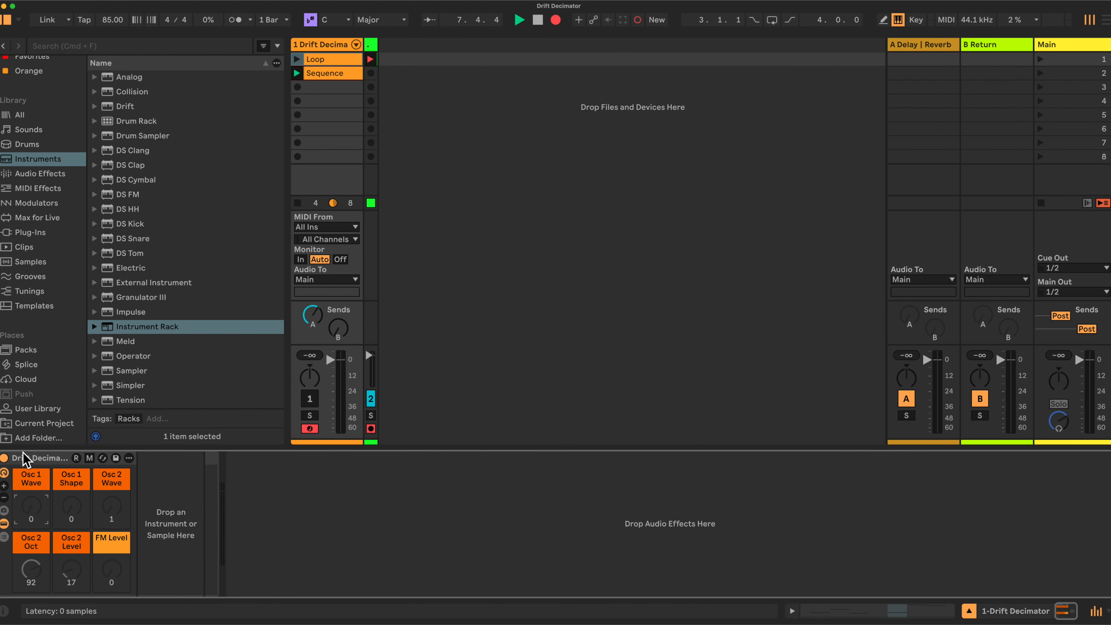
{"action": "left_click", "coordinate": [5, 485]}
{"action": "left_click", "coordinate": [5, 485]}
{"action": "left_click", "coordinate": [4, 485]}
{"action": "left_click", "coordinate": [4, 485]}
{"action": "left_click", "coordinate": [4, 485]}
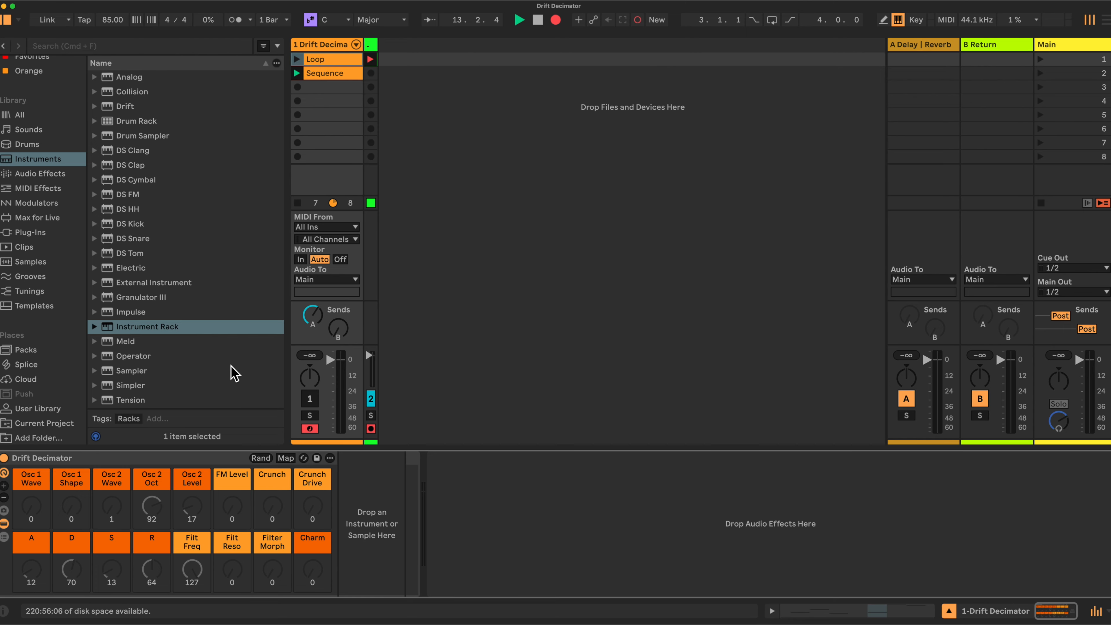
Add Drift to the empty Drift Decimator rack and place a Redux audio effect after it.
{"action": "left_click_drag", "start_coordinate": [122, 107], "coordinate": [355, 507]}
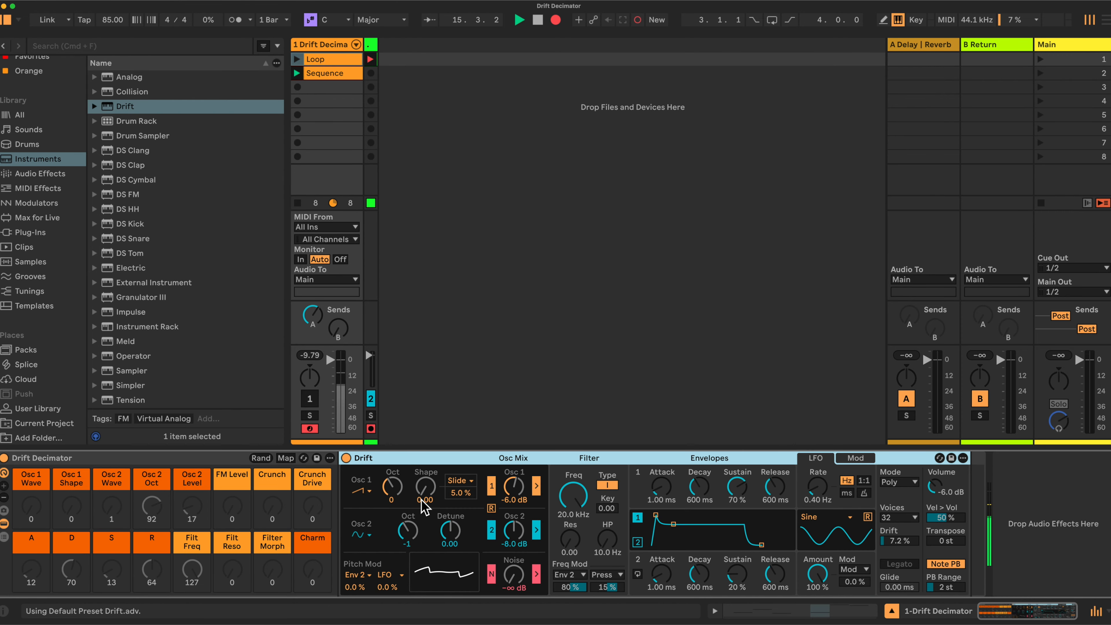
{"action": "left_click", "coordinate": [38, 174]}
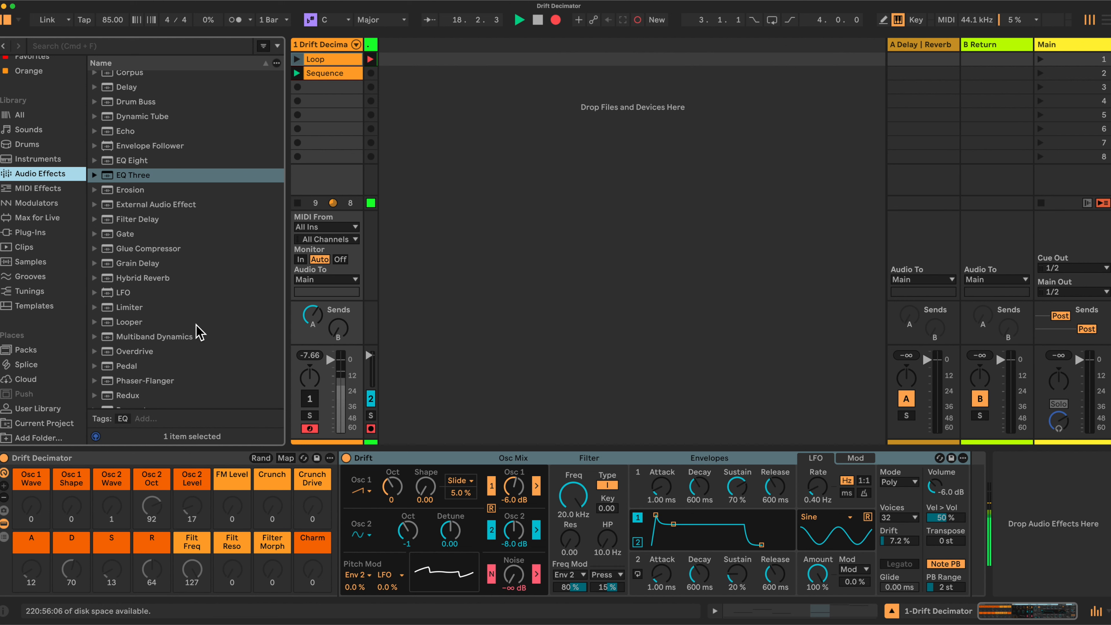
{"action": "scroll", "coordinate": [196, 333], "scroll_direction": "down", "scroll_amount": 5}
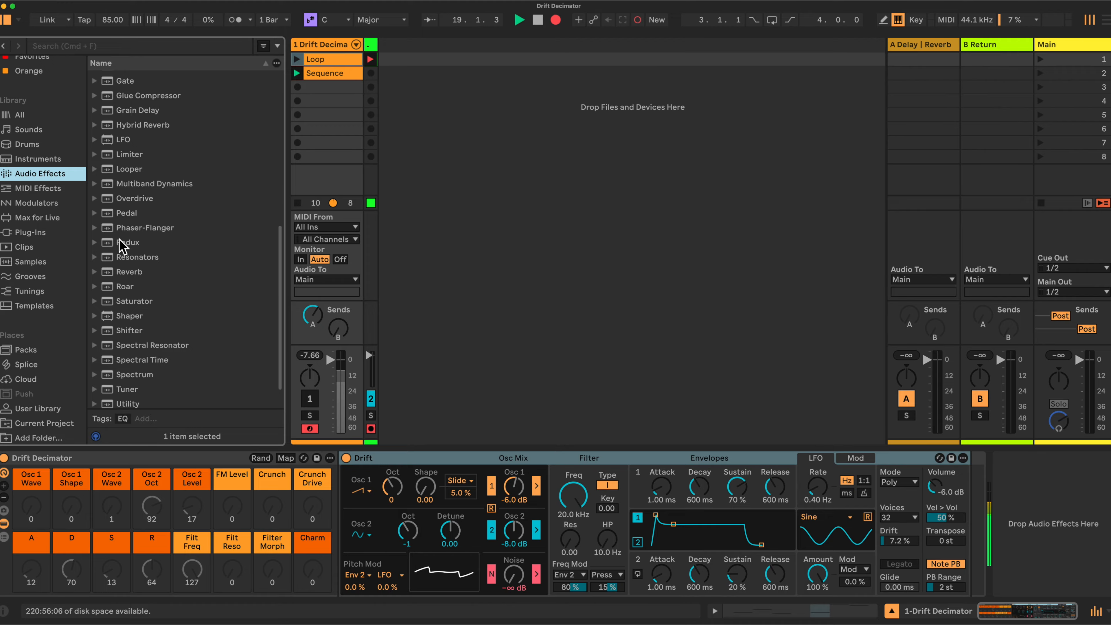
{"action": "left_click_drag", "start_coordinate": [119, 240], "coordinate": [971, 505]}
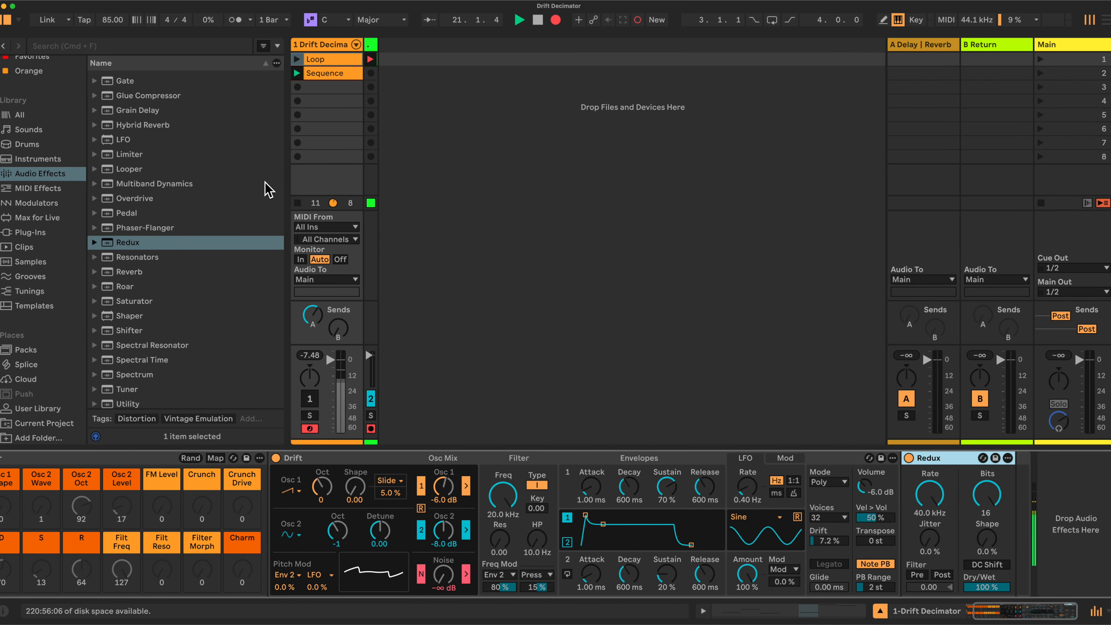
Add Erosion and EQ Three to the device chain after Redux.
{"action": "scroll", "coordinate": [125, 122], "scroll_direction": "up", "scroll_amount": 5}
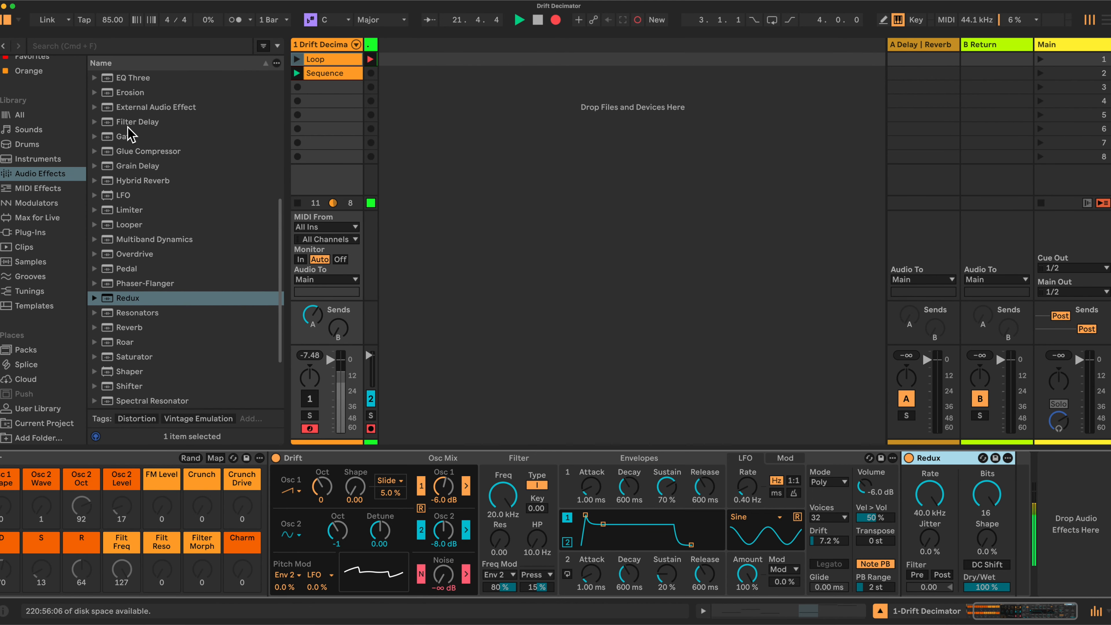
{"action": "left_click_drag", "start_coordinate": [109, 116], "coordinate": [1014, 514]}
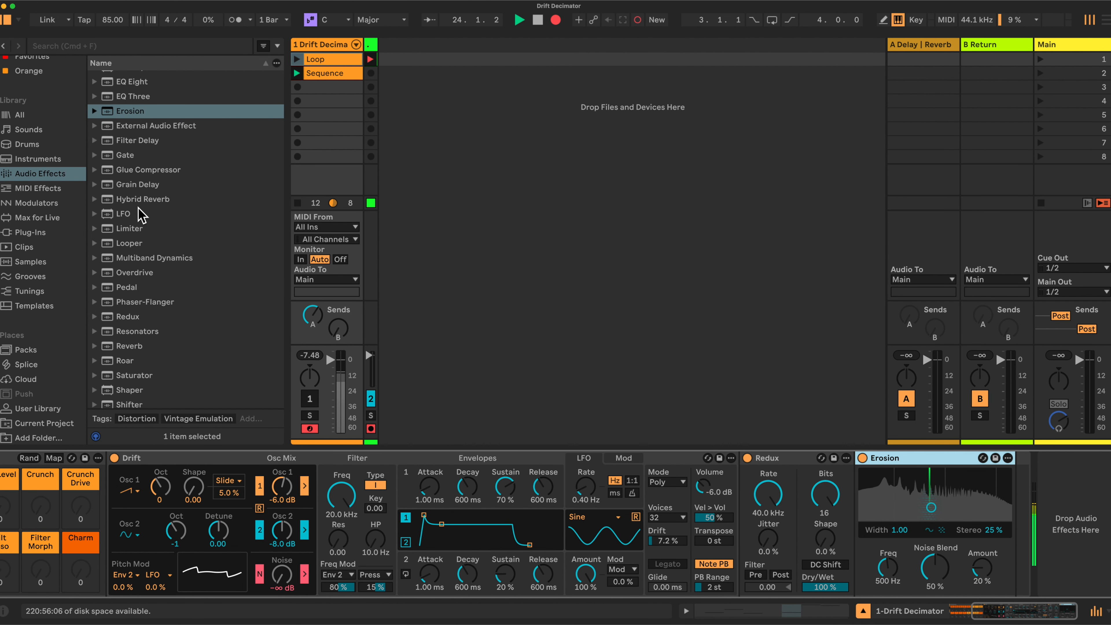
{"action": "scroll", "coordinate": [141, 216], "scroll_direction": "up", "scroll_amount": 1}
{"action": "left_click_drag", "start_coordinate": [133, 117], "coordinate": [1001, 514]}
{"action": "scroll", "coordinate": [192, 168], "scroll_direction": "up", "scroll_amount": 5}
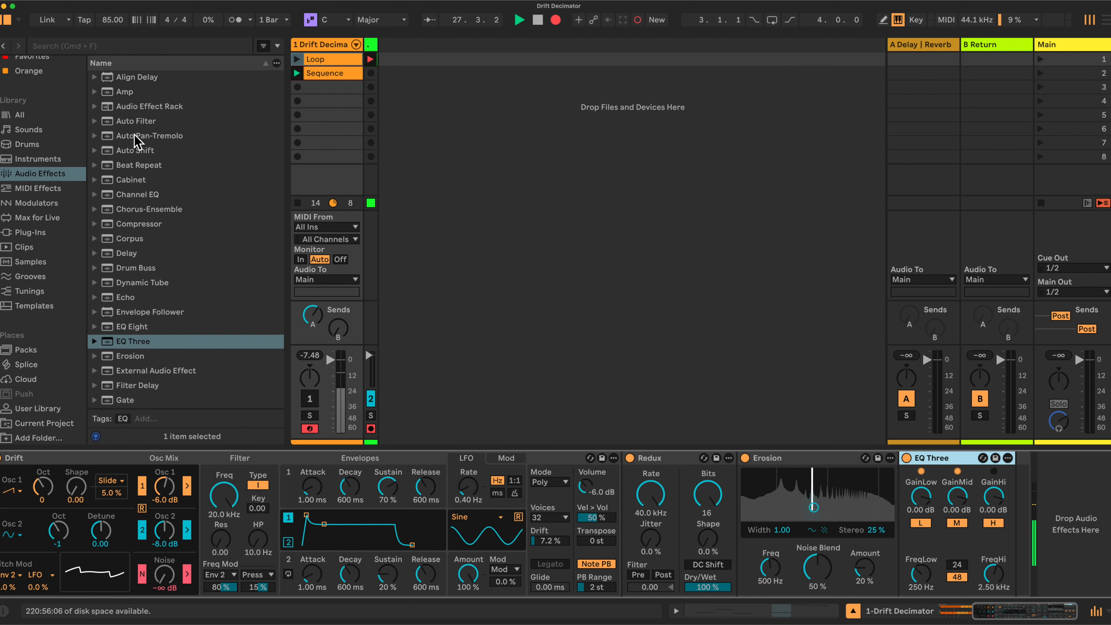
Add an Auto Filter to the device chain after EQ Three.
{"action": "left_click", "coordinate": [121, 107]}
{"action": "left_click_drag", "start_coordinate": [121, 109], "coordinate": [1015, 510]}
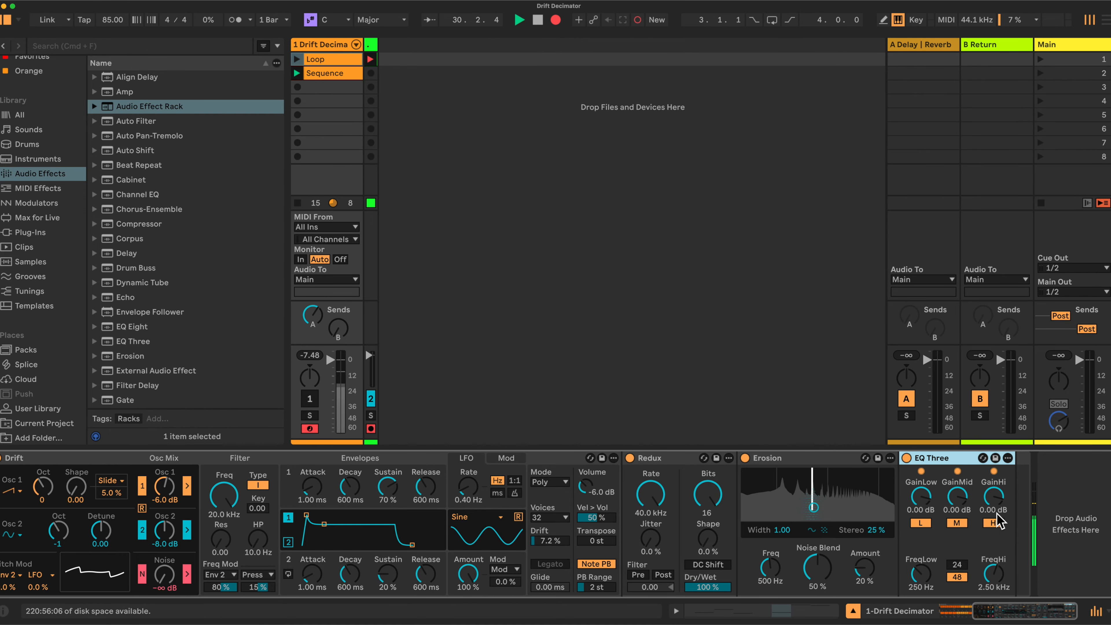
{"action": "left_click", "coordinate": [137, 123]}
{"action": "left_click_drag", "start_coordinate": [137, 124], "coordinate": [1009, 534]}
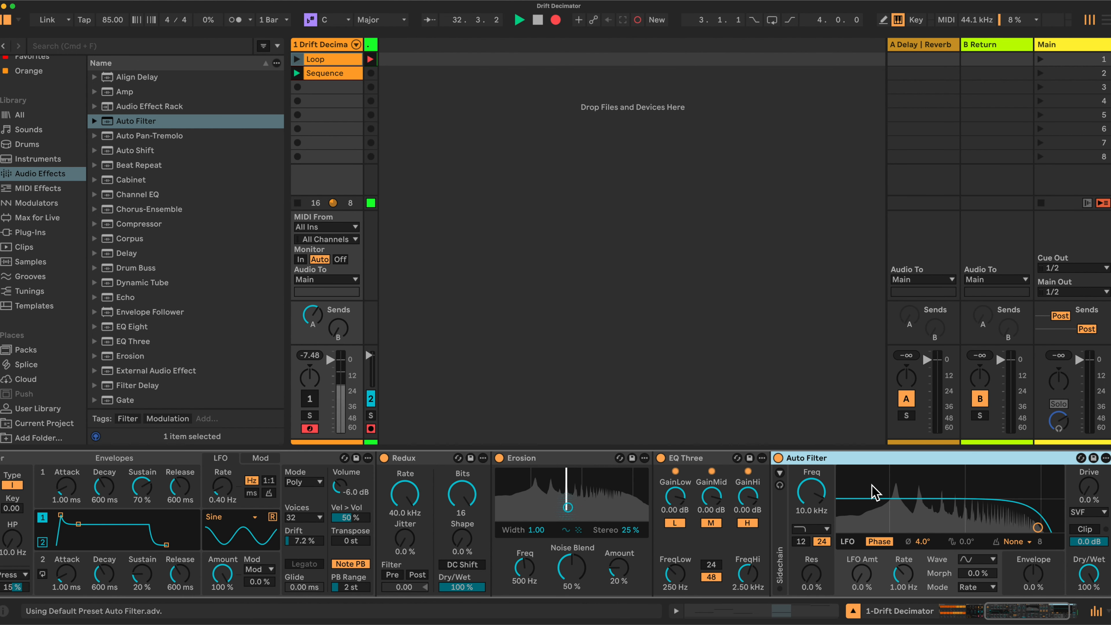
{"action": "scroll", "coordinate": [873, 486], "scroll_direction": "right", "scroll_amount": 3}
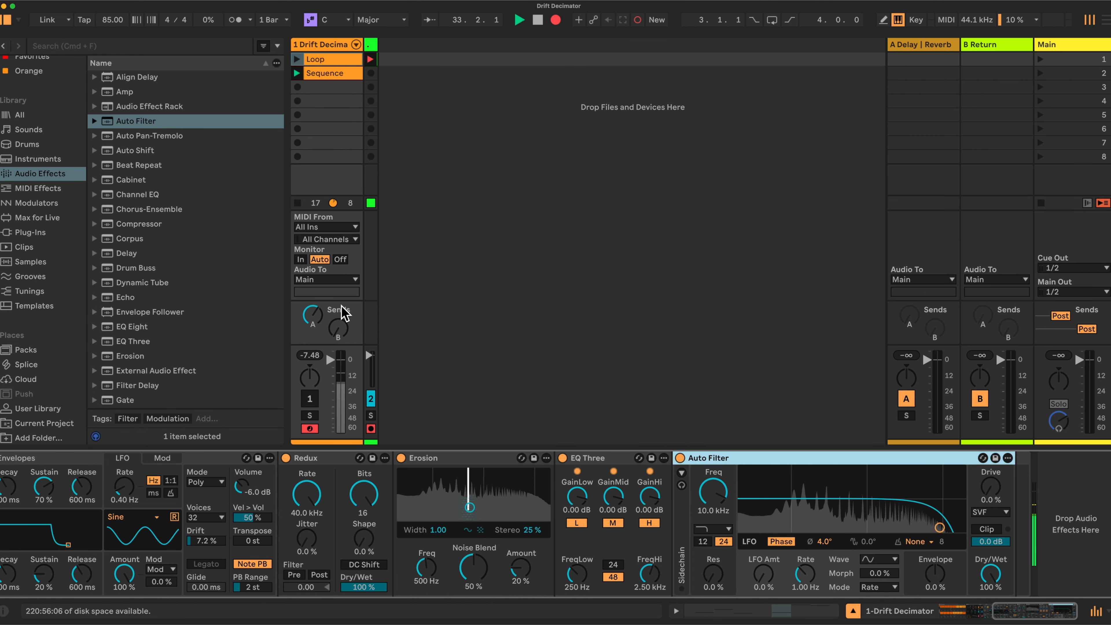
Add a Limiter at the end of the chain and set its mode to Soft Clip.
{"action": "scroll", "coordinate": [200, 327], "scroll_direction": "down", "scroll_amount": 5}
{"action": "left_click_drag", "start_coordinate": [124, 345], "coordinate": [1017, 509]}
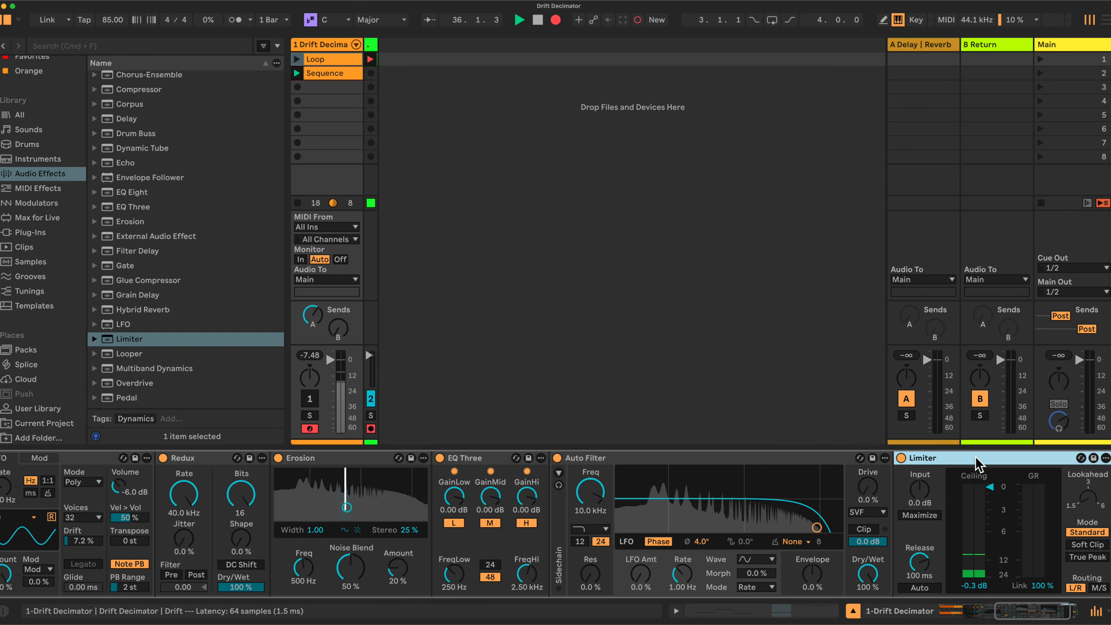
{"action": "left_click", "coordinate": [1084, 546]}
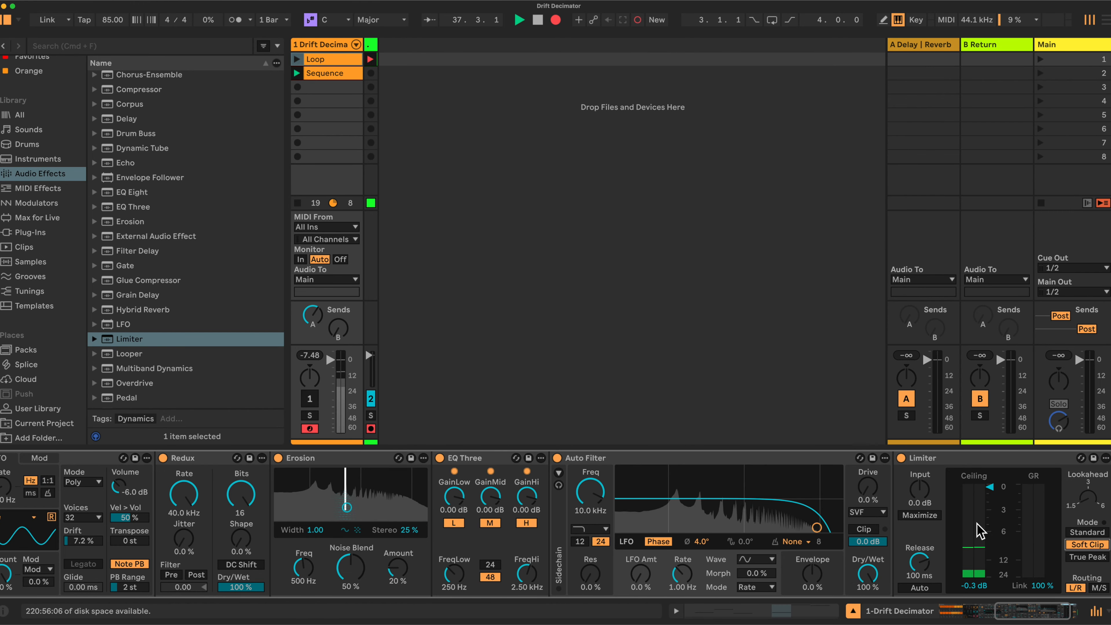
Set the Auto Filter's circuit to MS2 with Clip on and its filter type to Morph.
{"action": "scroll", "coordinate": [978, 531], "scroll_direction": "left", "scroll_amount": 4}
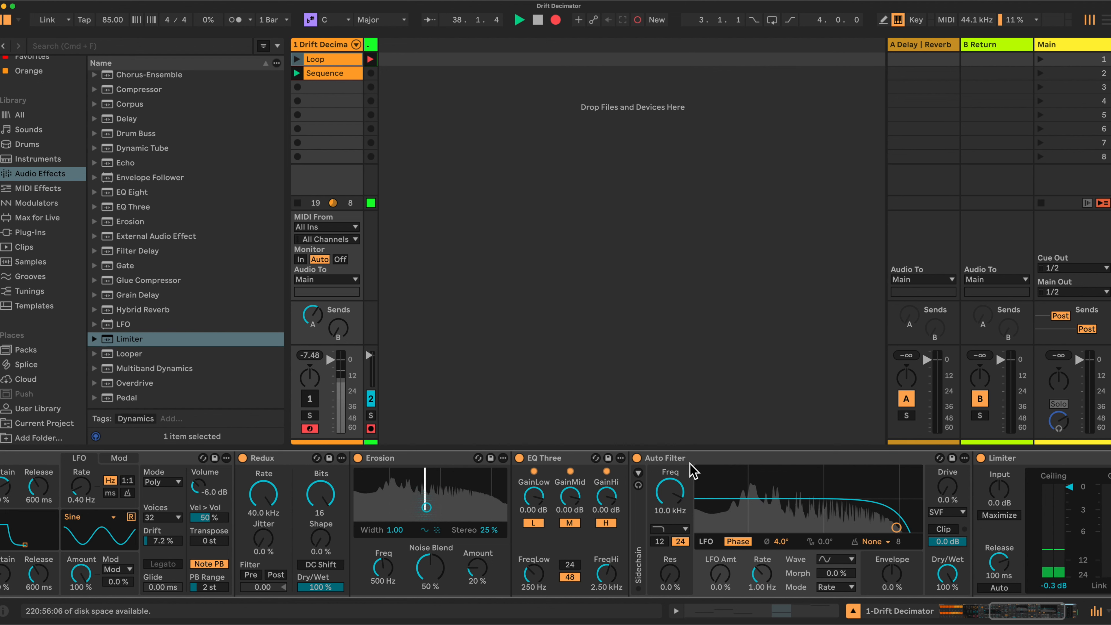
{"action": "left_click", "coordinate": [962, 513]}
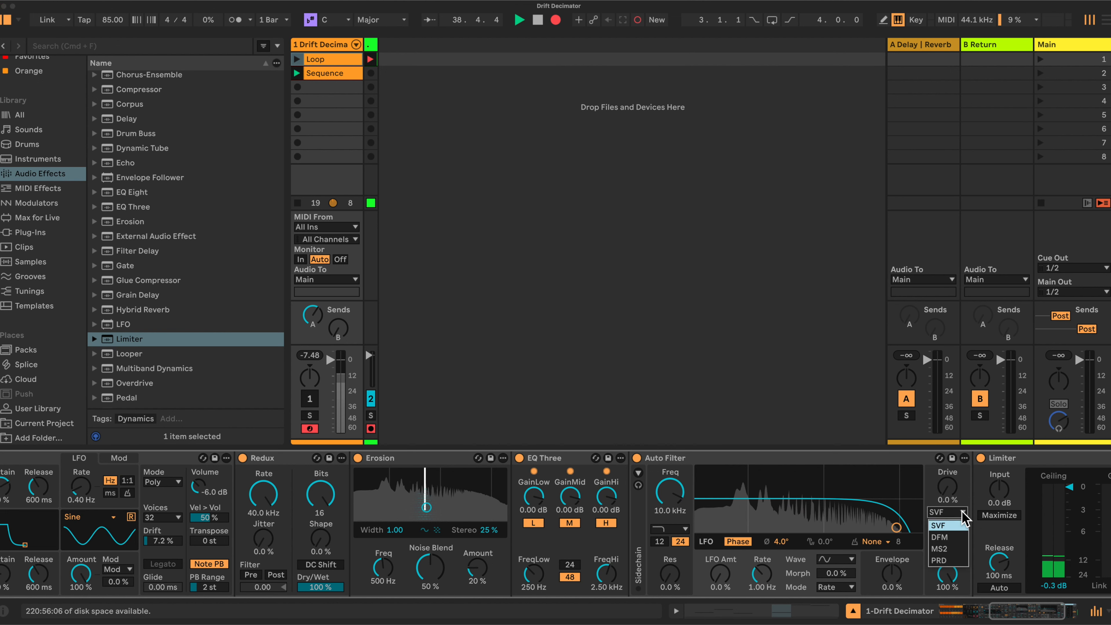
{"action": "left_click", "coordinate": [941, 552]}
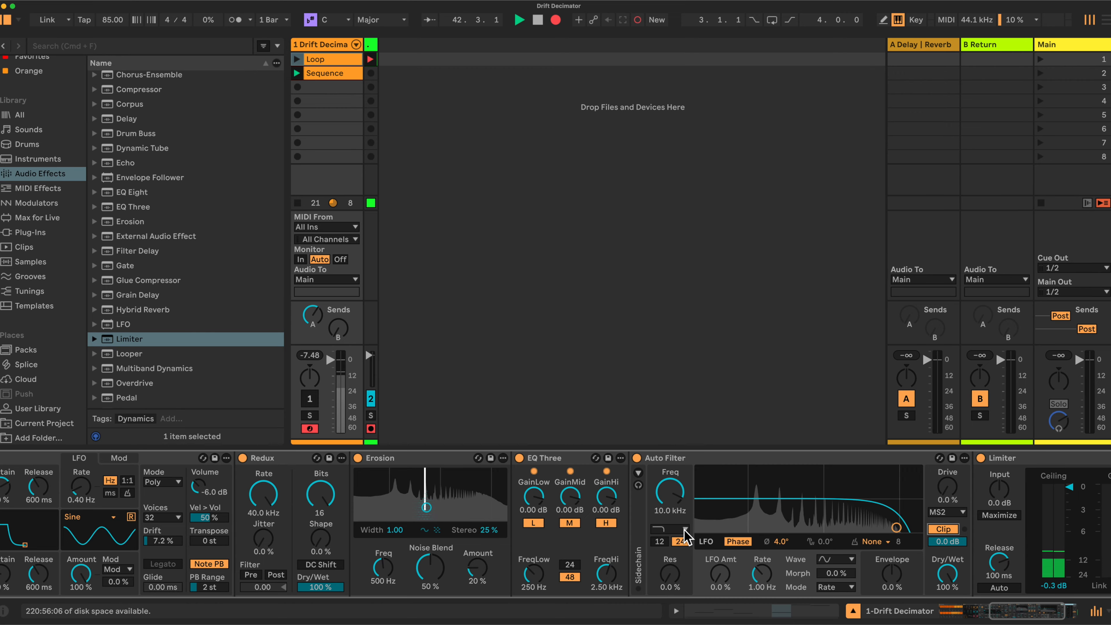
{"action": "left_click", "coordinate": [685, 531]}
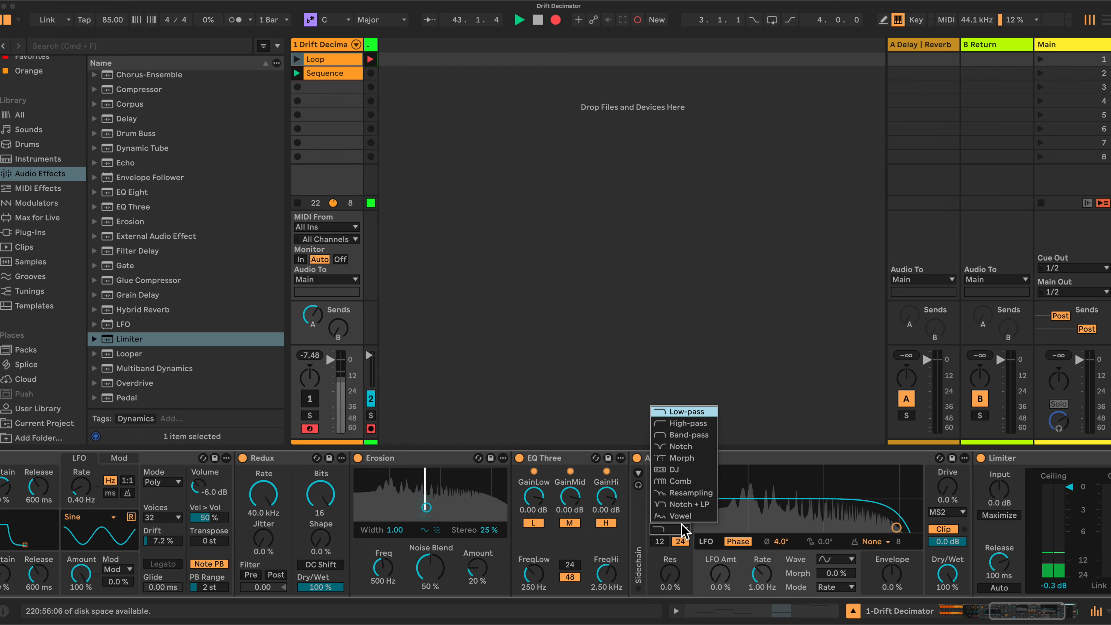
{"action": "left_click", "coordinate": [677, 458]}
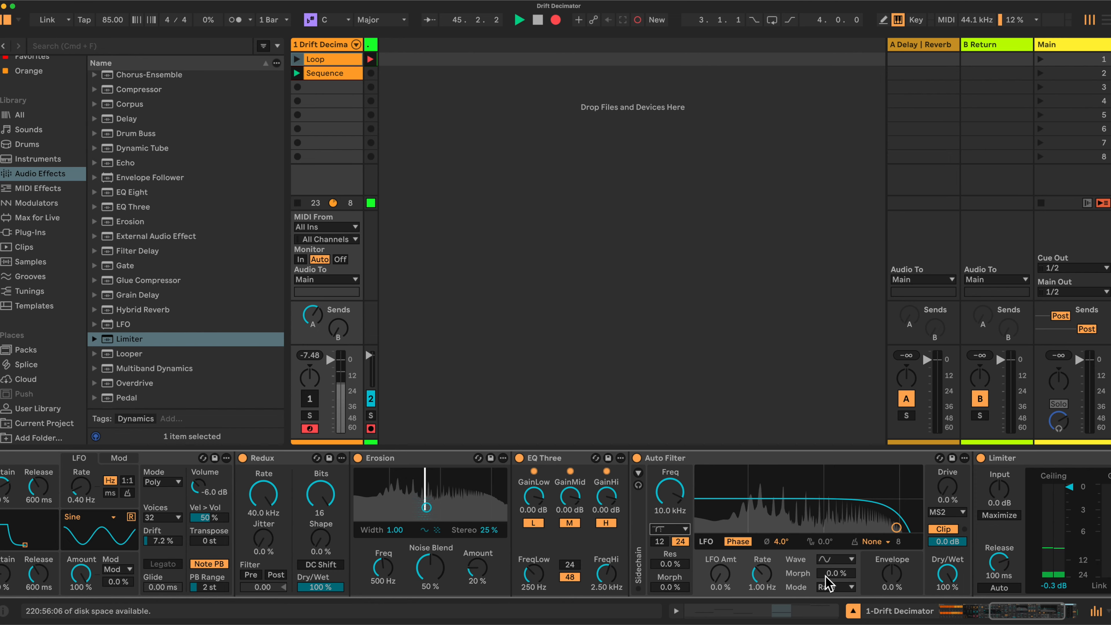
Set the Auto Filter's LFO wave to S&H with Smooth at 100%, Rate at 60.0 Hz and LFO Amt at 0.0%.
{"action": "left_click", "coordinate": [851, 559]}
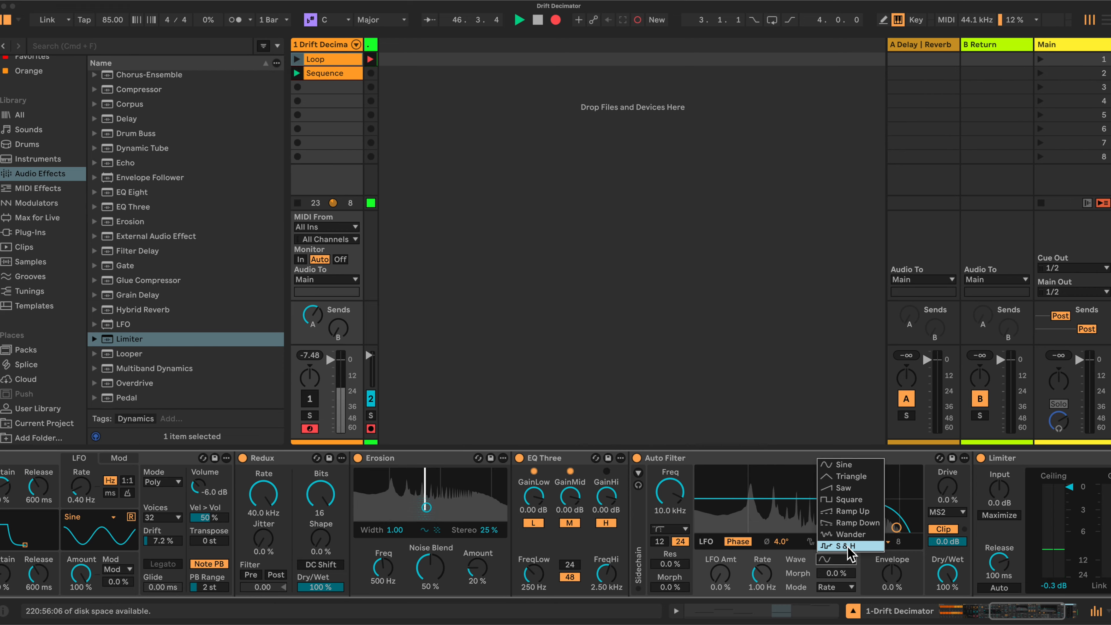
{"action": "left_click", "coordinate": [847, 548]}
{"action": "left_click_drag", "start_coordinate": [835, 573], "coordinate": [835, 533]}
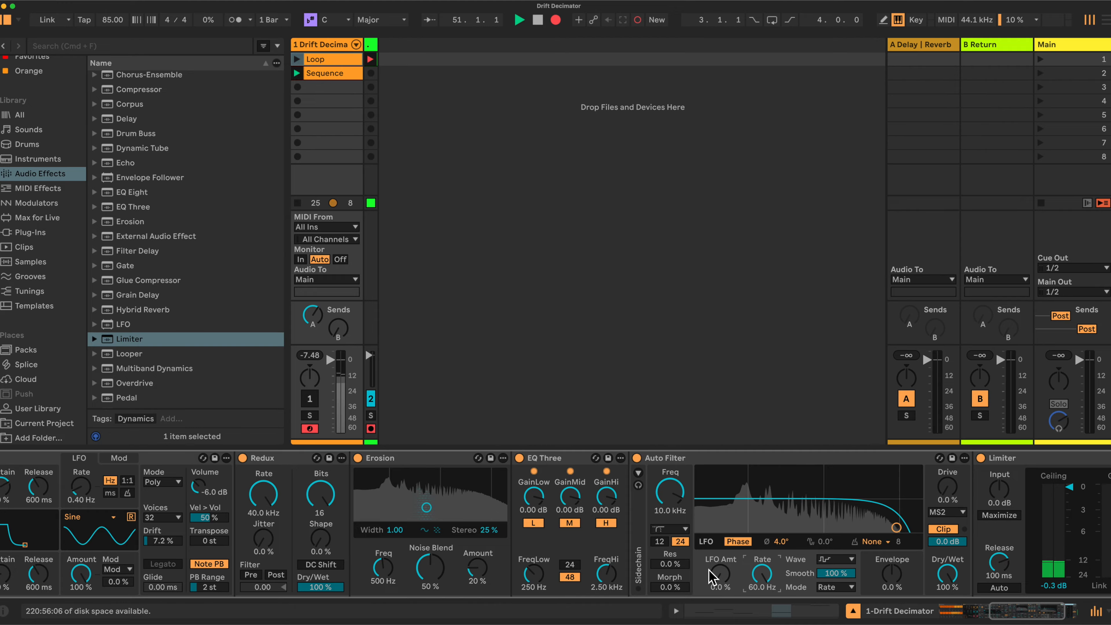
{"action": "left_click_drag", "start_coordinate": [719, 574], "coordinate": [720, 582]}
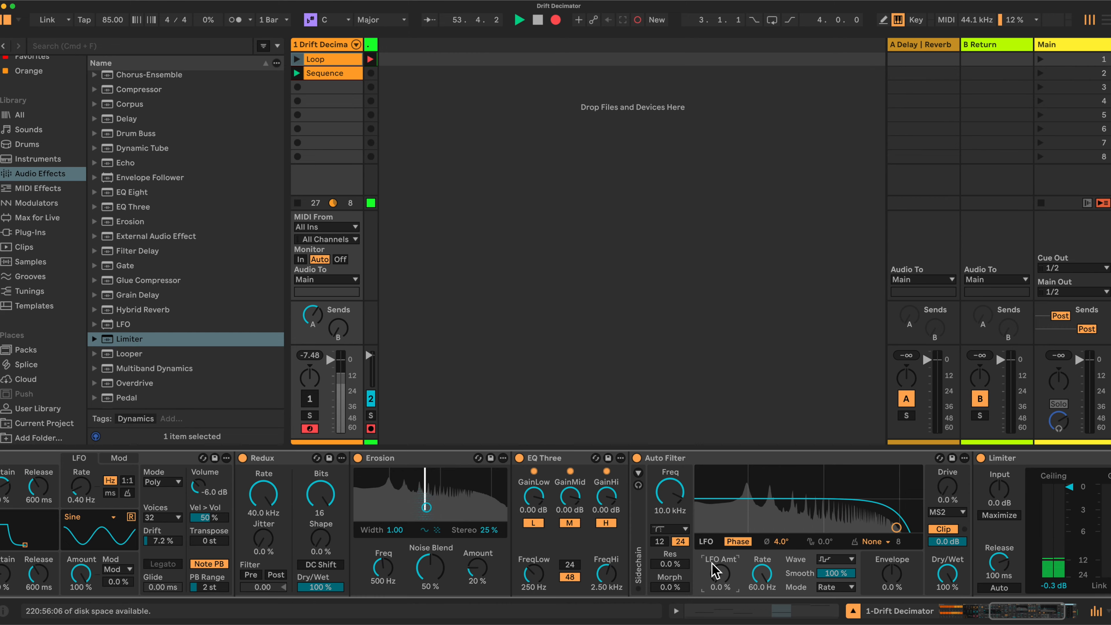
Set EQ Three's FreqLow to 130 Hz and Erosion's Noise Blend to 0.0%.
{"action": "scroll", "coordinate": [715, 571], "scroll_direction": "left", "scroll_amount": 6}
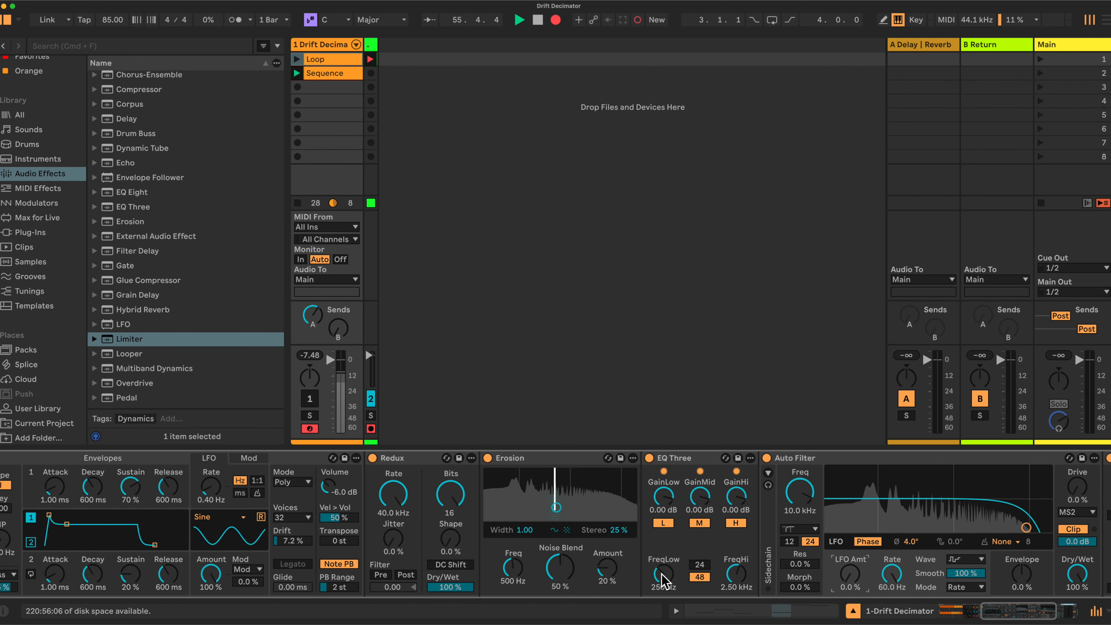
{"action": "left_click", "coordinate": [662, 588]}
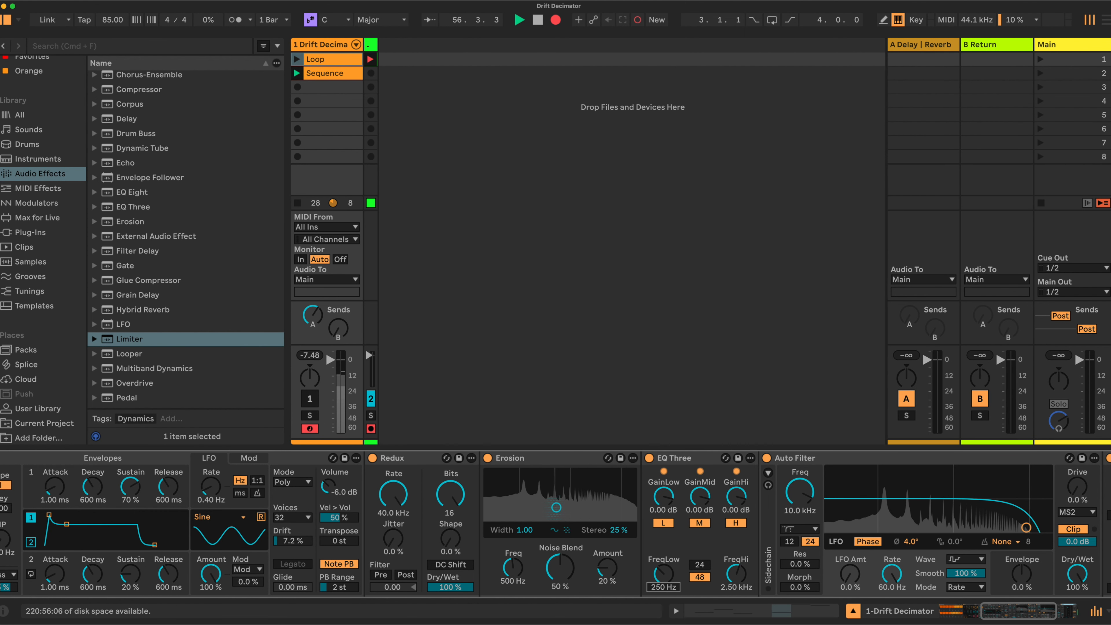
{"action": "type", "text": "130"}
{"action": "key", "text": "Return"}
{"action": "scroll", "coordinate": [616, 553], "scroll_direction": "left", "scroll_amount": 1}
{"action": "scroll", "coordinate": [580, 556], "scroll_direction": "right", "scroll_amount": 1}
{"action": "left_click_drag", "start_coordinate": [576, 560], "coordinate": [576, 584]}
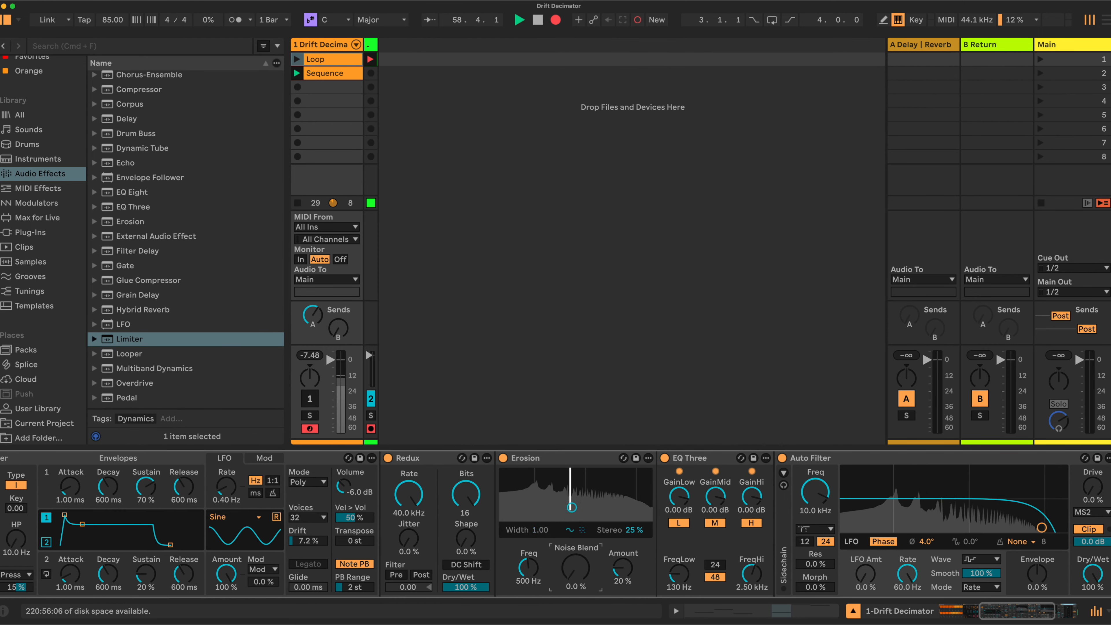
{"action": "scroll", "coordinate": [578, 556], "scroll_direction": "left", "scroll_amount": 1}
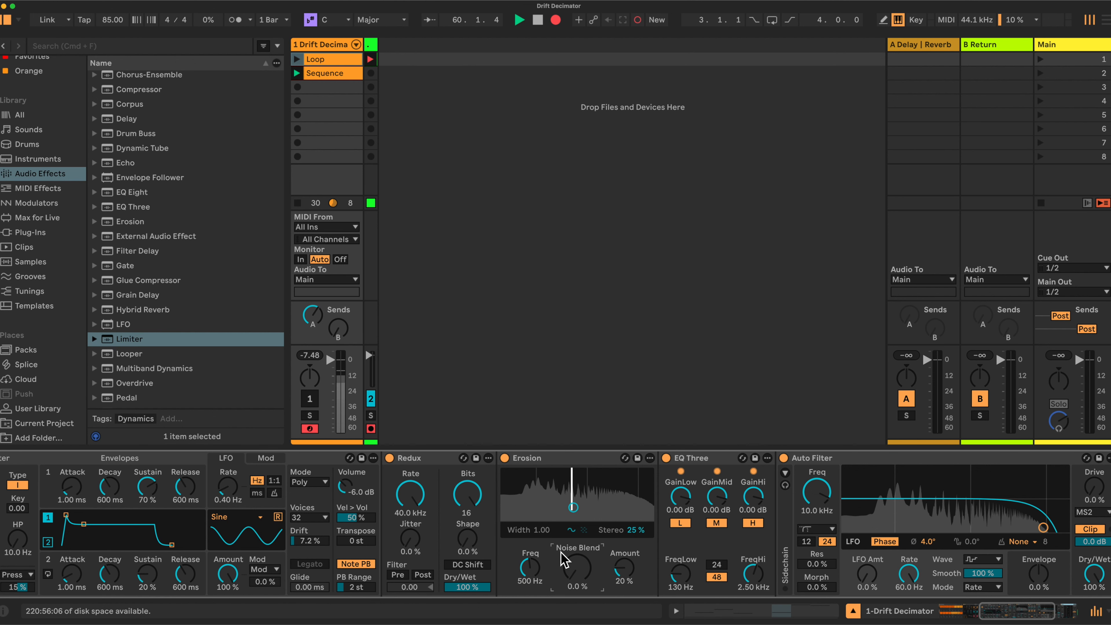
Set Drift's Env 2 filter frequency modulation to 0.0% and switch its LFO rate to ratio mode.
{"action": "scroll", "coordinate": [564, 560], "scroll_direction": "left", "scroll_amount": 5}
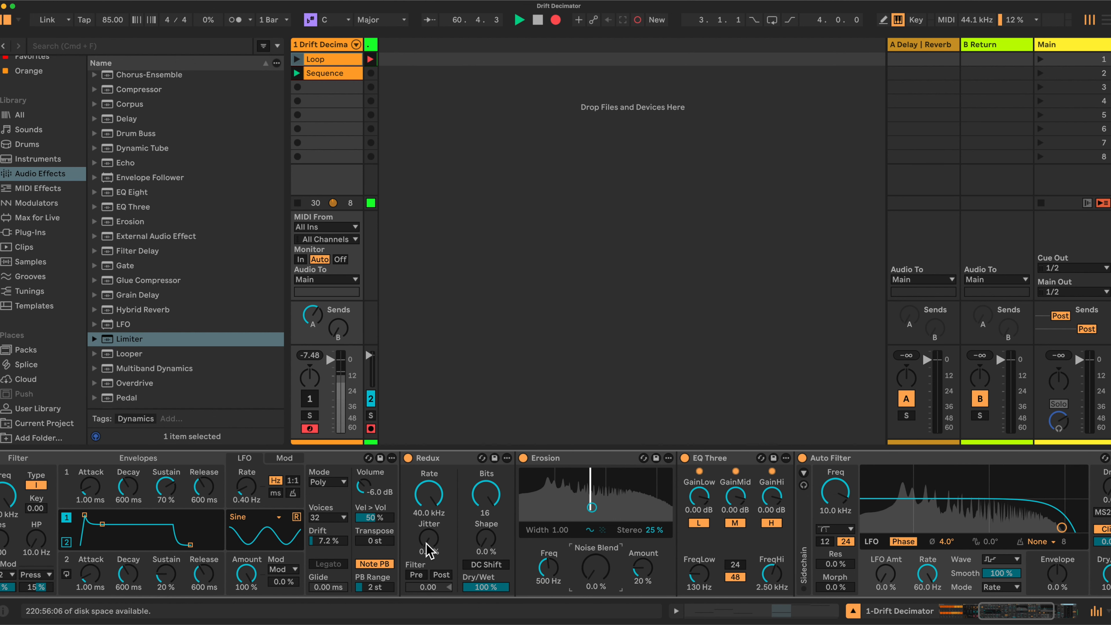
{"action": "scroll", "coordinate": [433, 549], "scroll_direction": "left", "scroll_amount": 3}
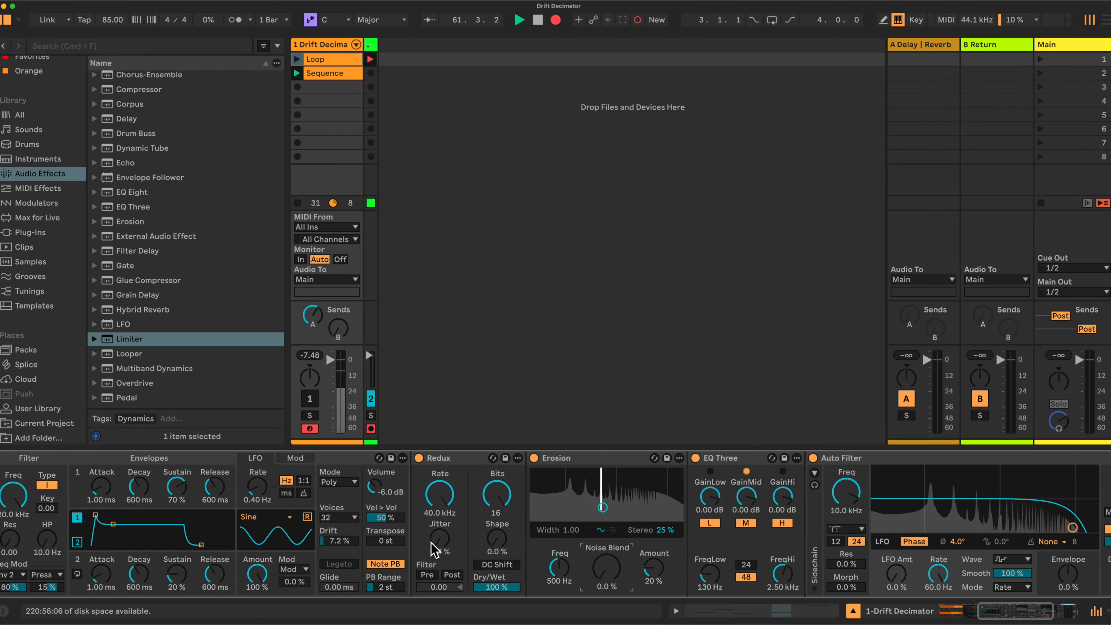
{"action": "scroll", "coordinate": [433, 549], "scroll_direction": "left", "scroll_amount": 20}
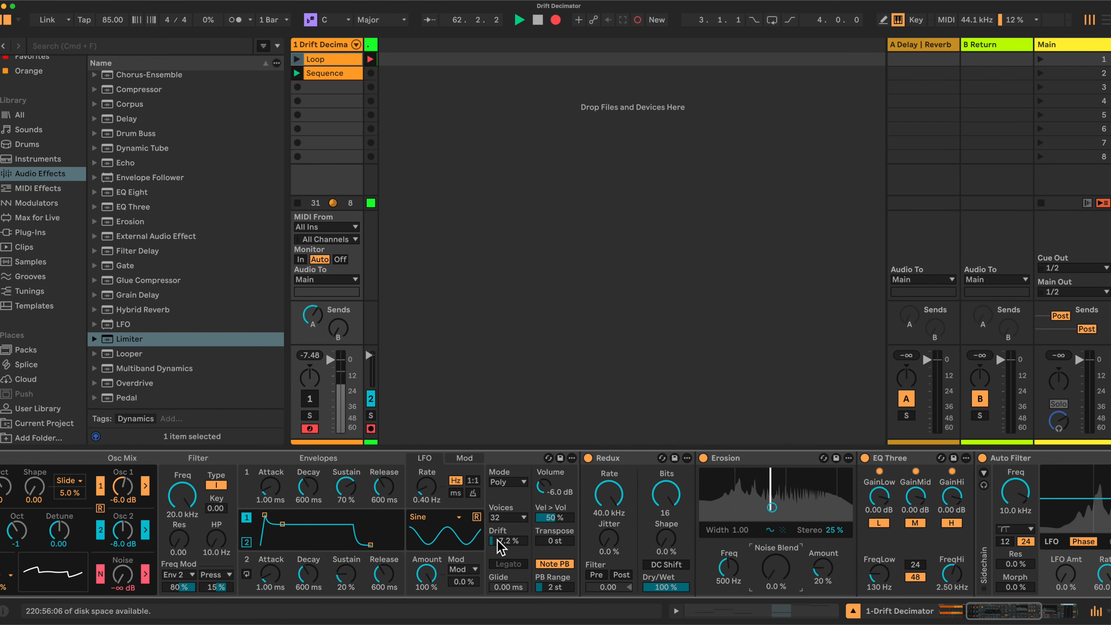
{"action": "scroll", "coordinate": [498, 546], "scroll_direction": "left", "scroll_amount": 20}
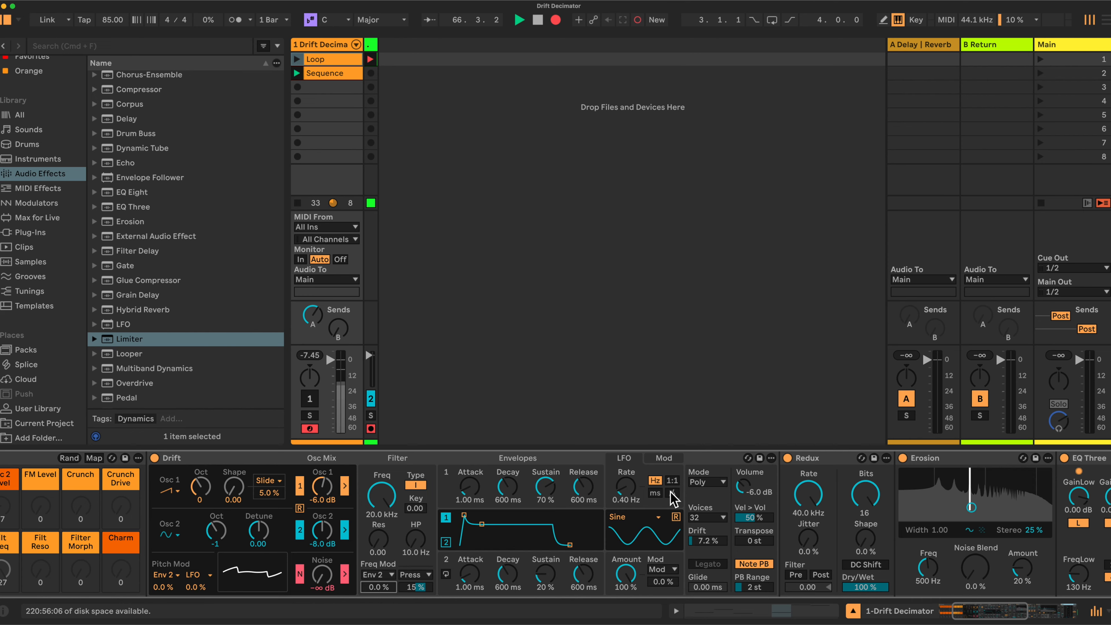
{"action": "left_click", "coordinate": [672, 480]}
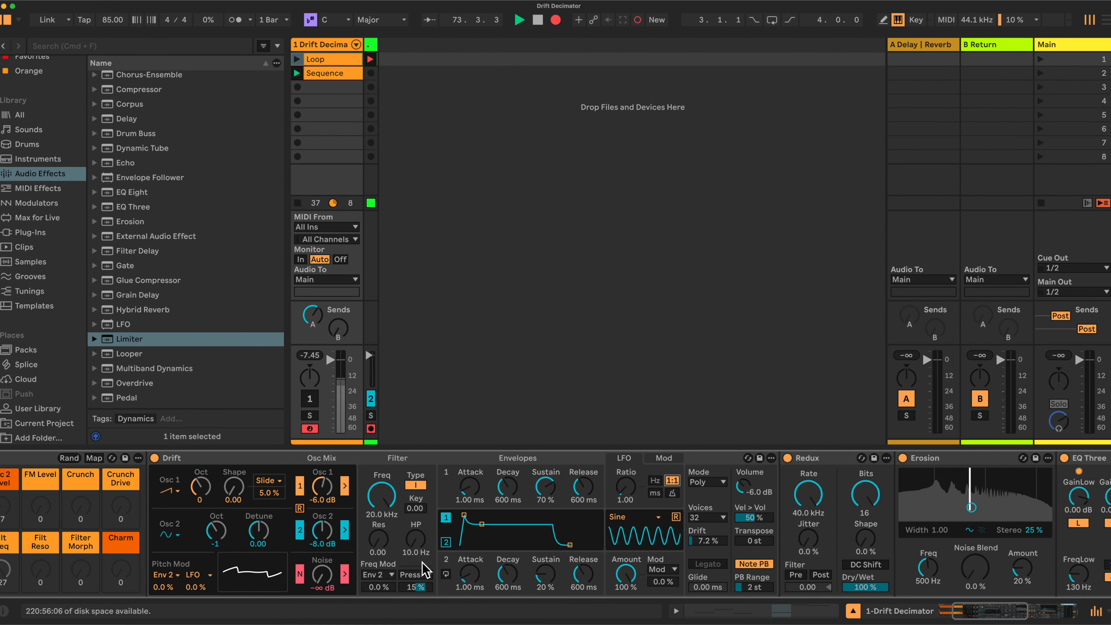
Enable macro mapping and map Drift's oscillator 1 waveform and shape to the Osc 1 Wave and Osc 1 Shape macros.
{"action": "scroll", "coordinate": [424, 572], "scroll_direction": "left", "scroll_amount": 5}
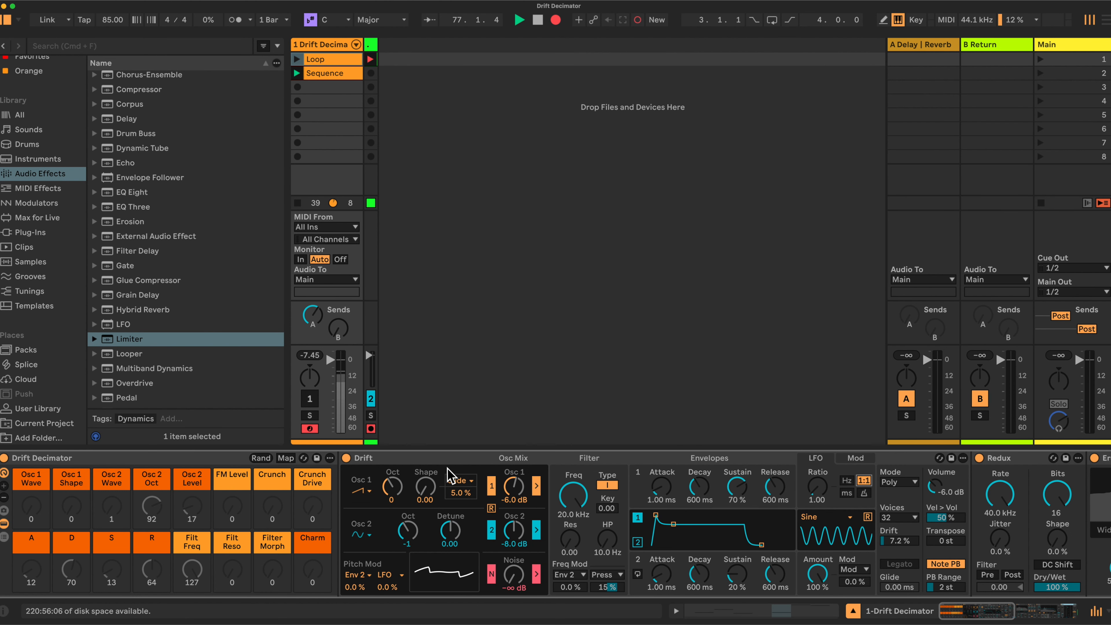
{"action": "left_click", "coordinate": [285, 457]}
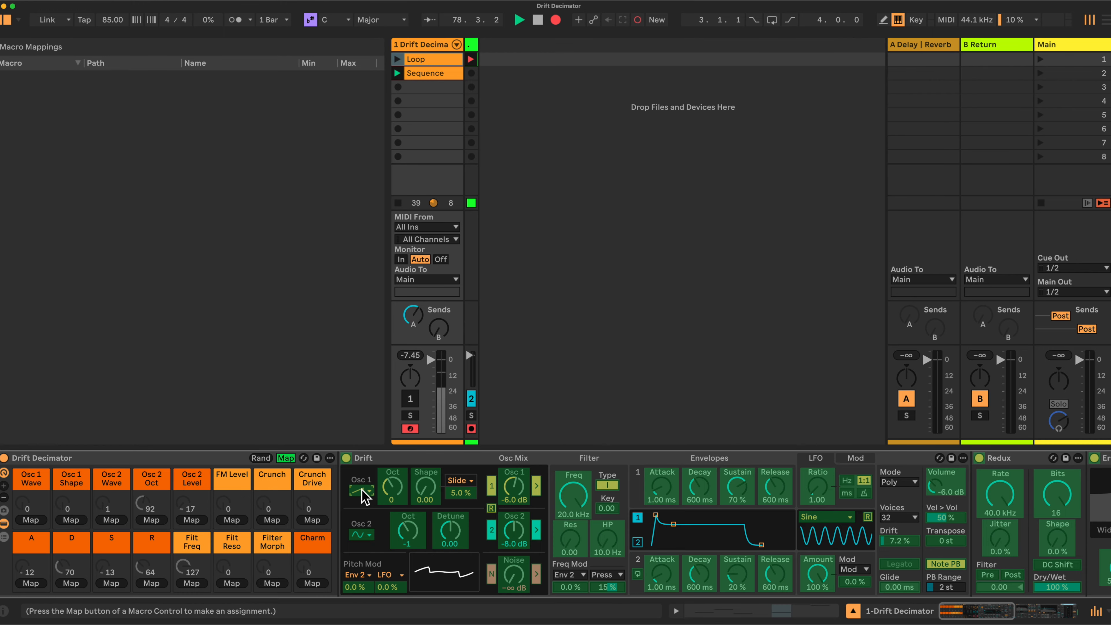
{"action": "left_click", "coordinate": [31, 519]}
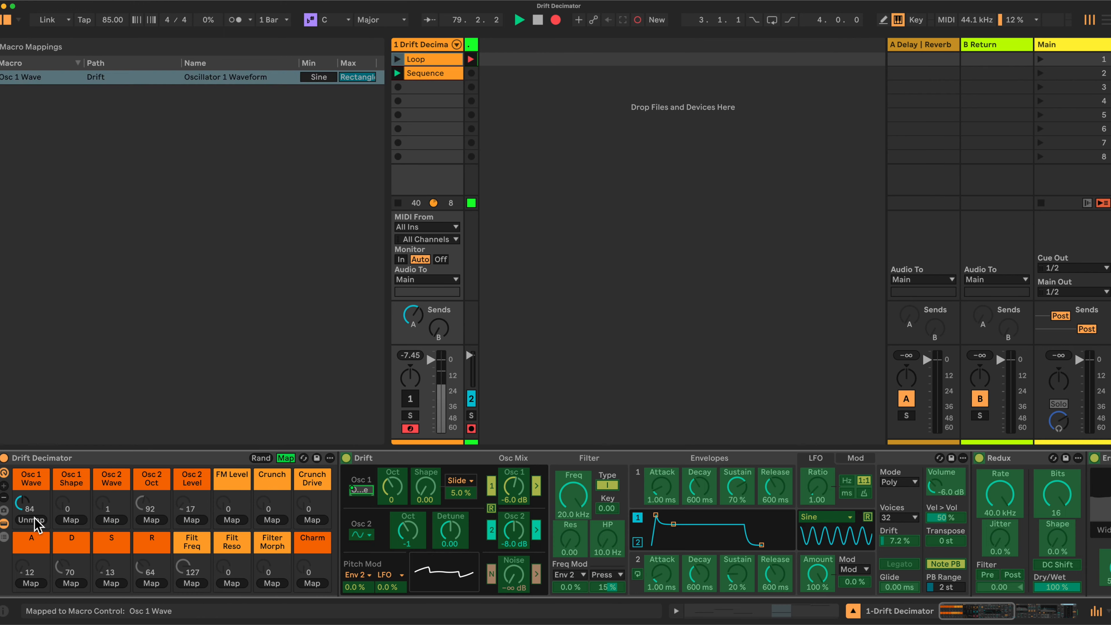
{"action": "left_click", "coordinate": [423, 492]}
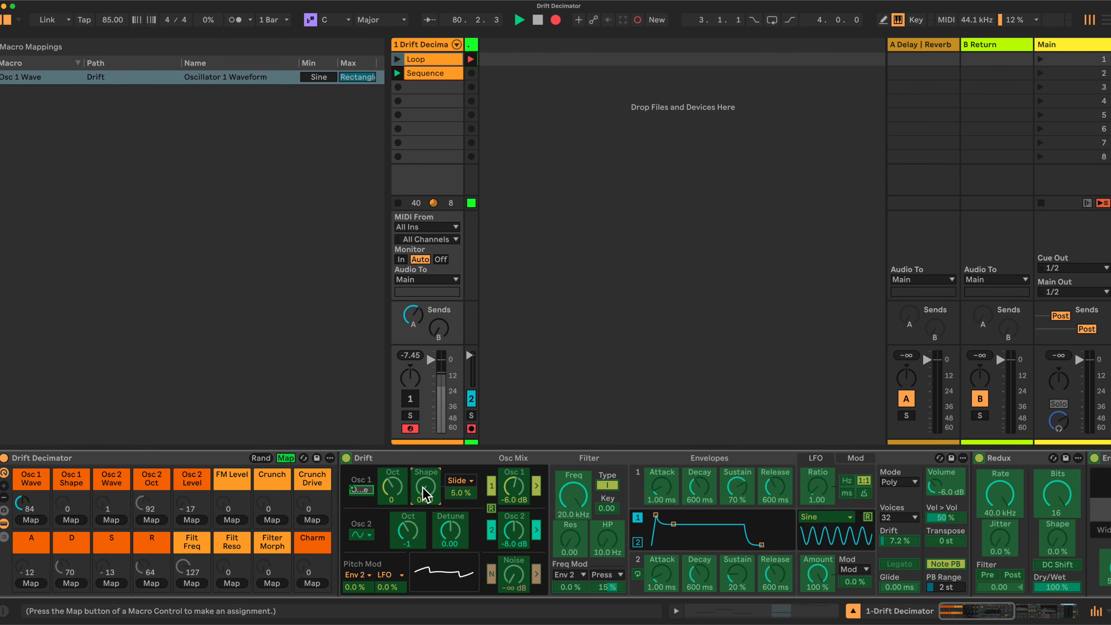
{"action": "left_click", "coordinate": [71, 520]}
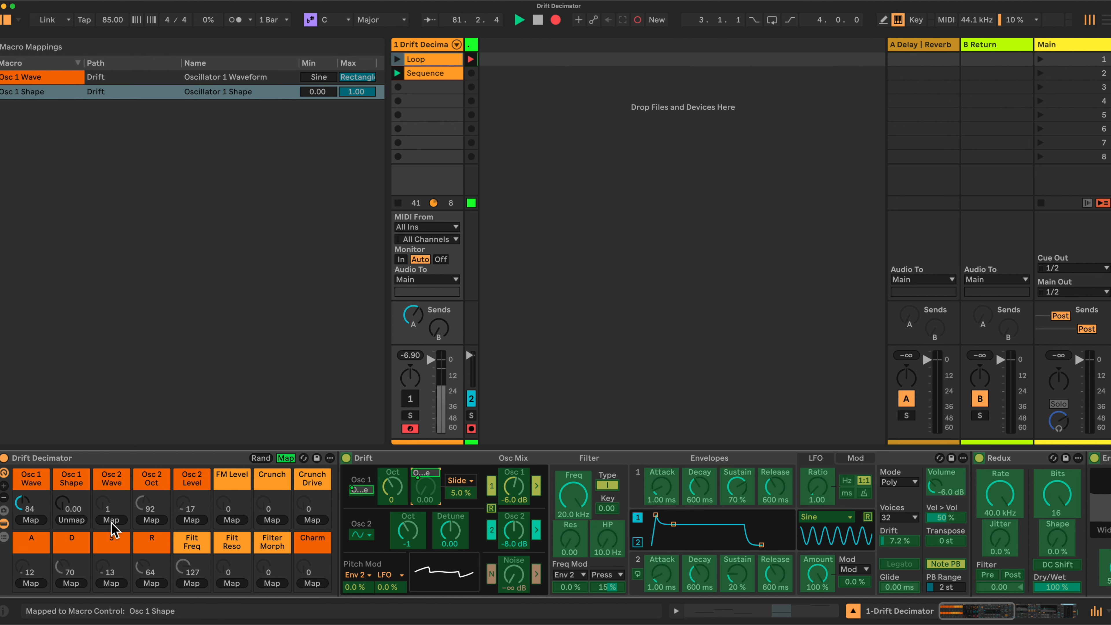
Map Drift's oscillator 2 waveform and octave to the Osc 2 Wave and Osc 2 Oct macros.
{"action": "left_click", "coordinate": [363, 533]}
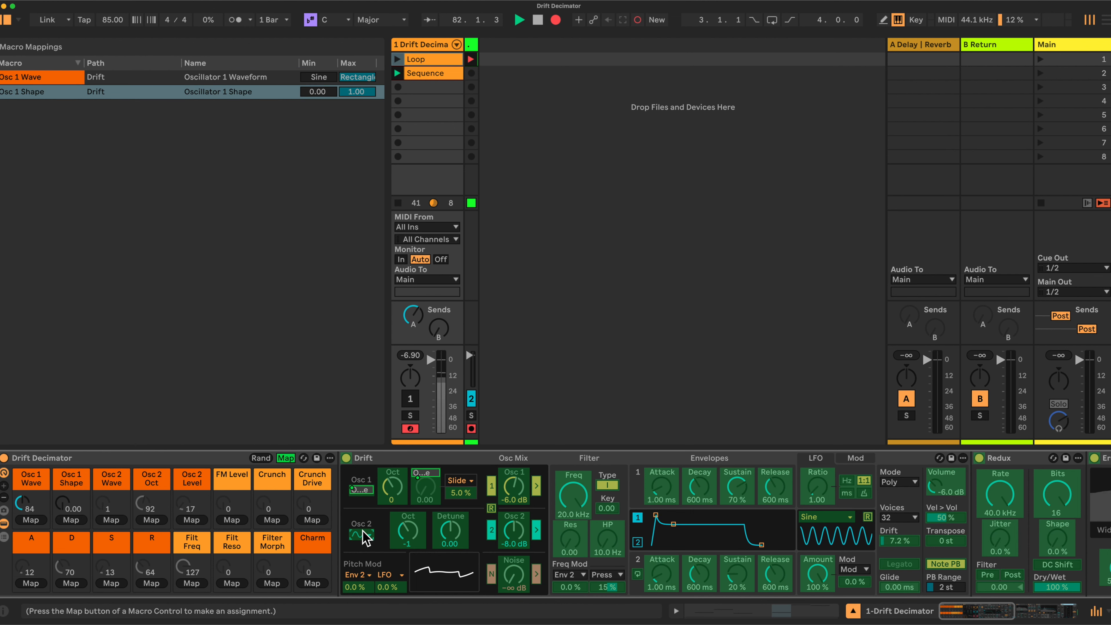
{"action": "left_click", "coordinate": [110, 520]}
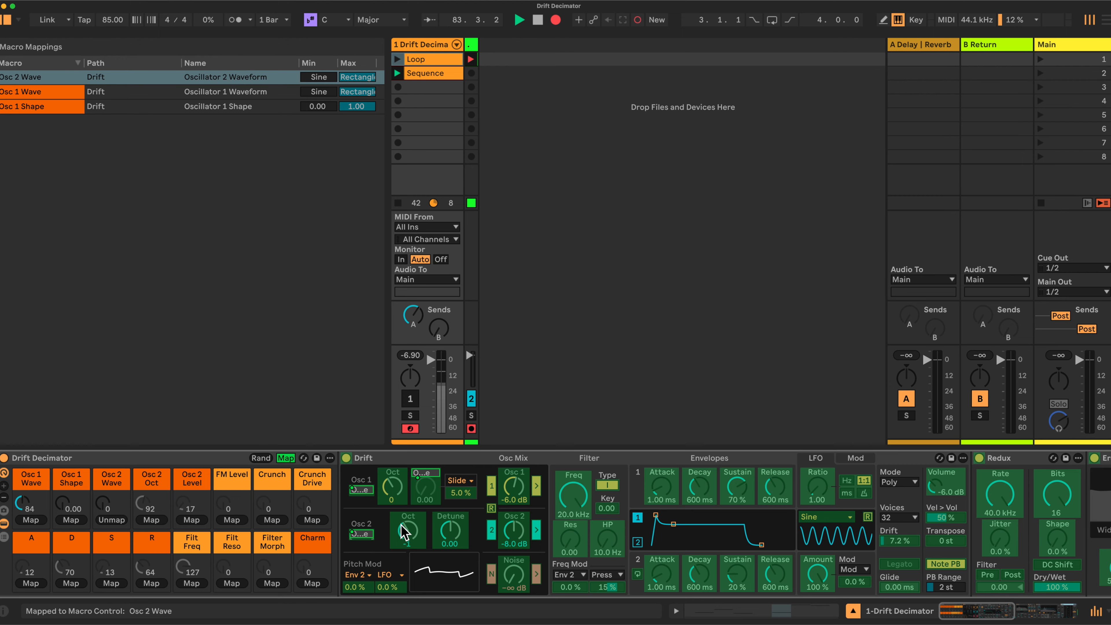
{"action": "left_click", "coordinate": [406, 531]}
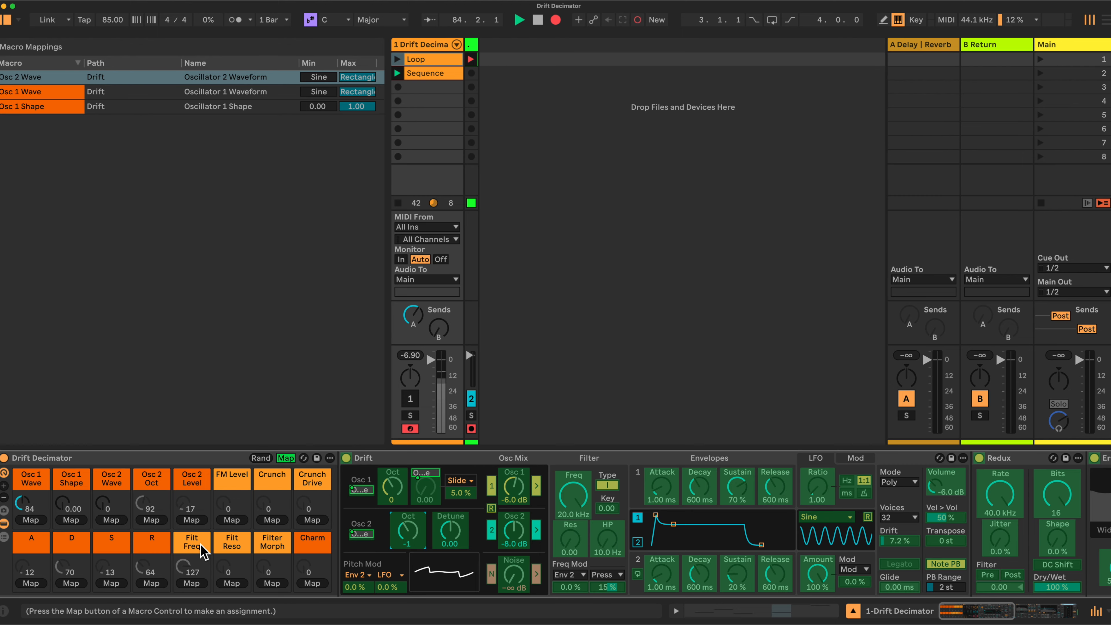
{"action": "left_click", "coordinate": [152, 520]}
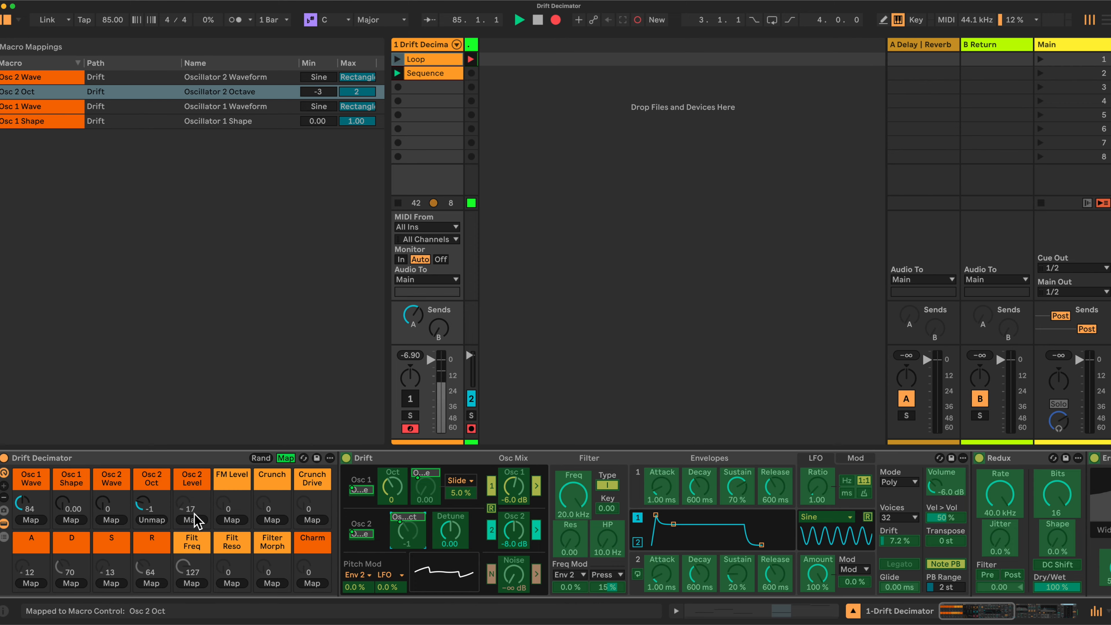
Map Drift's oscillator 2 gain to the Osc 2 Level macro and its LFO pitch modulation amount to FM Level.
{"action": "left_click", "coordinate": [510, 532]}
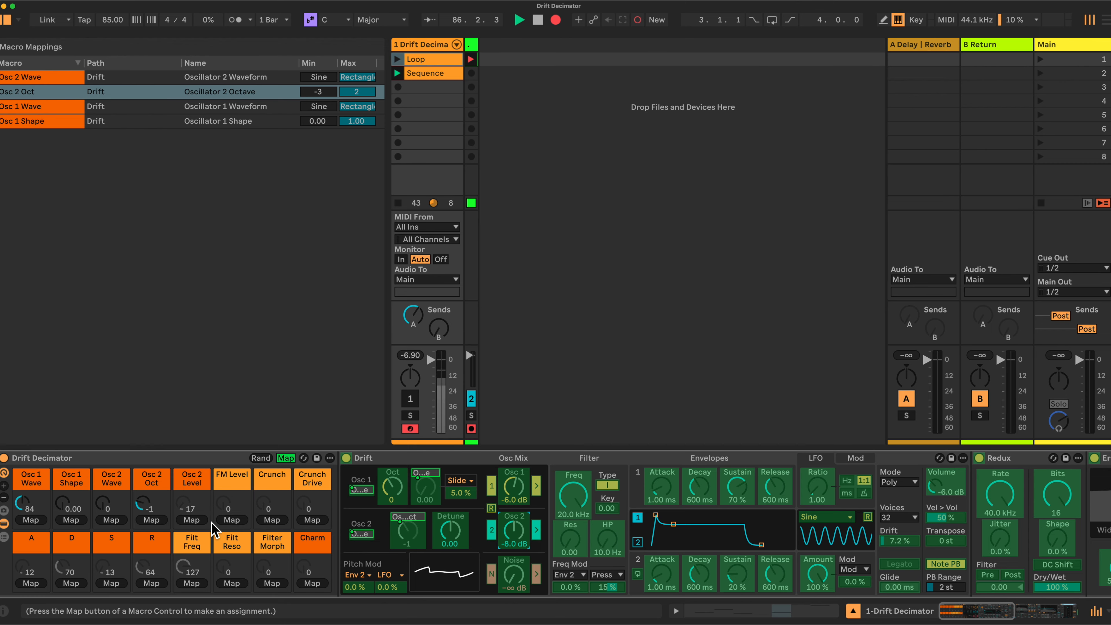
{"action": "left_click", "coordinate": [195, 520]}
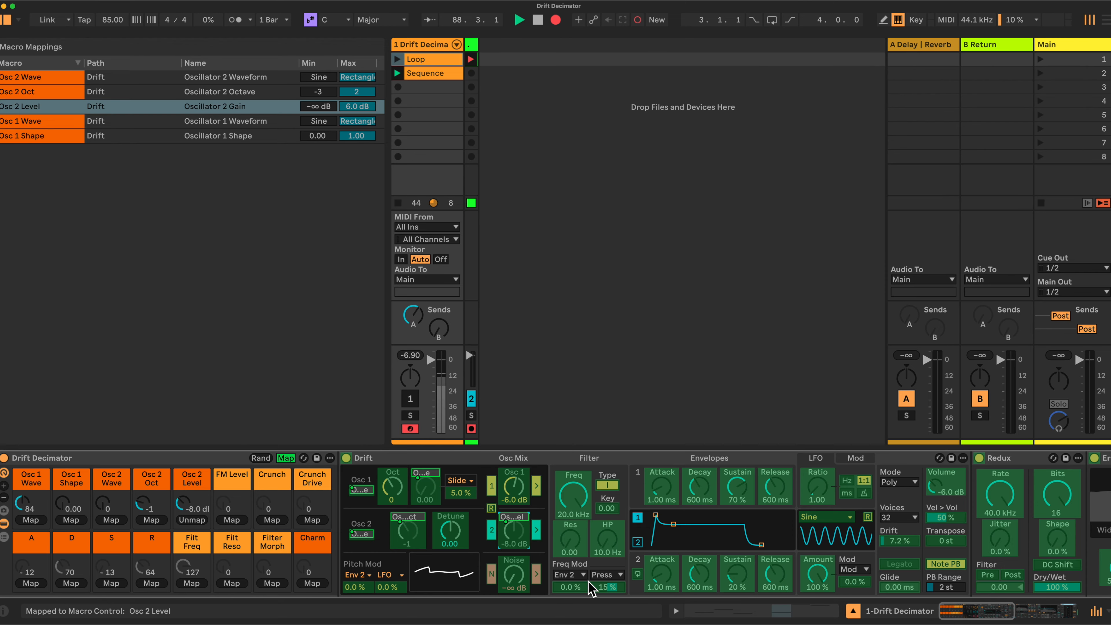
{"action": "left_click", "coordinate": [394, 589]}
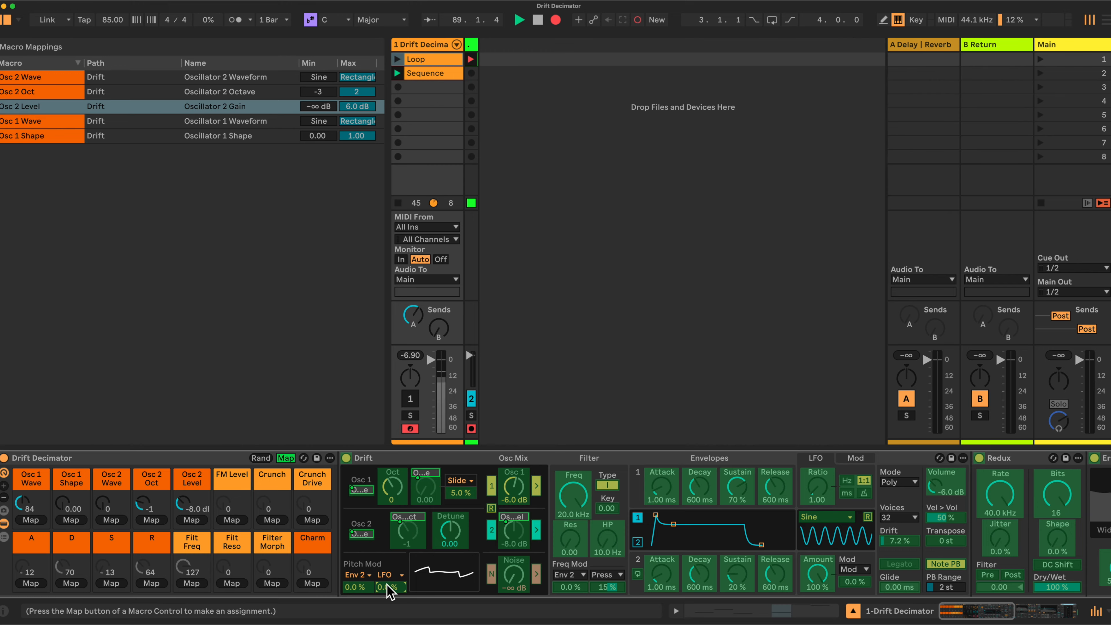
{"action": "left_click", "coordinate": [232, 520]}
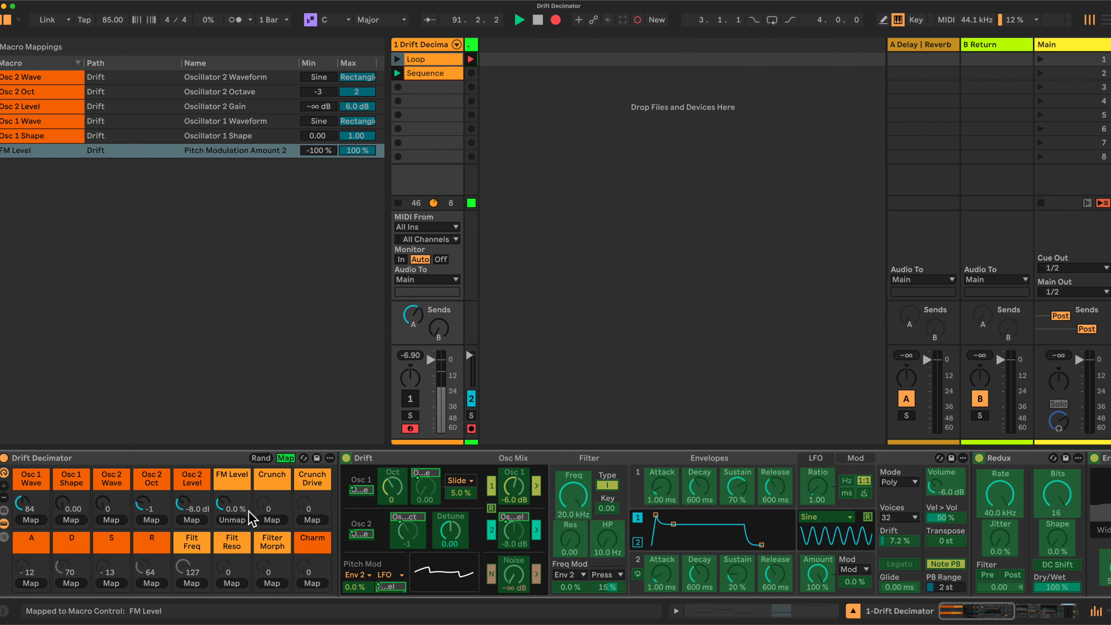
Map the attack, decay, sustain and release of Drift's envelope 1 to the A, D, S and R macros.
{"action": "left_click", "coordinate": [662, 487]}
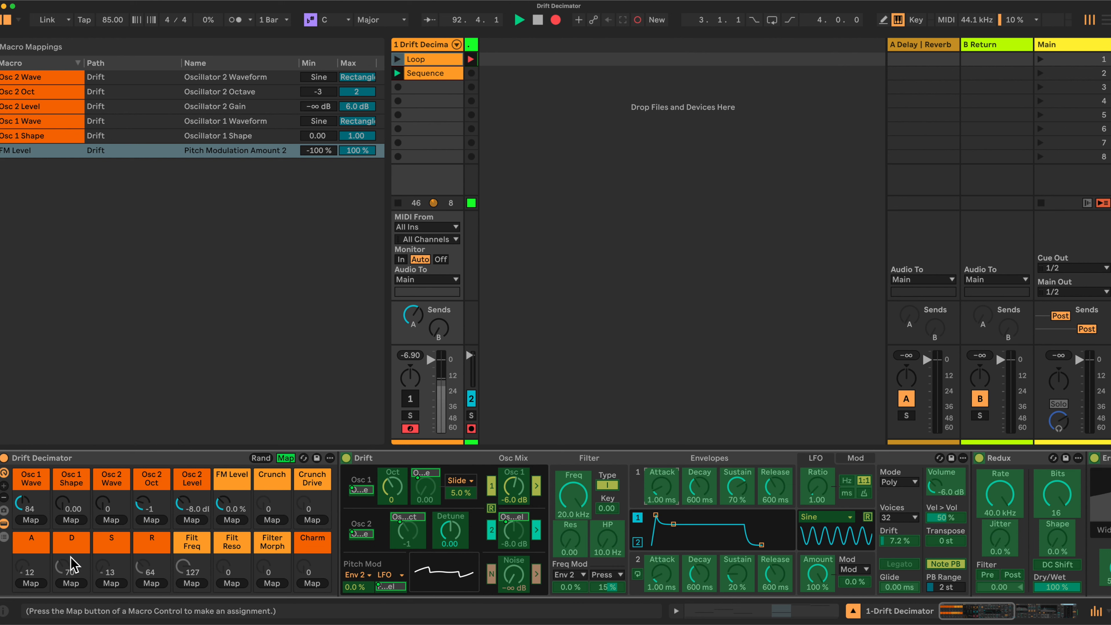
{"action": "left_click", "coordinate": [26, 584]}
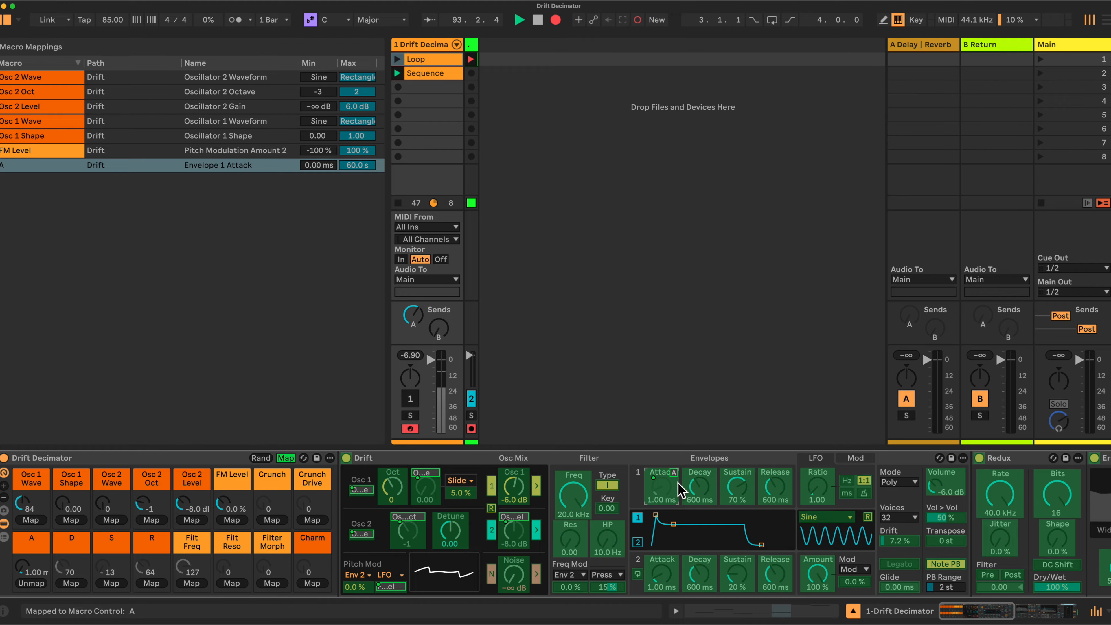
{"action": "left_click", "coordinate": [699, 487]}
{"action": "left_click", "coordinate": [71, 584]}
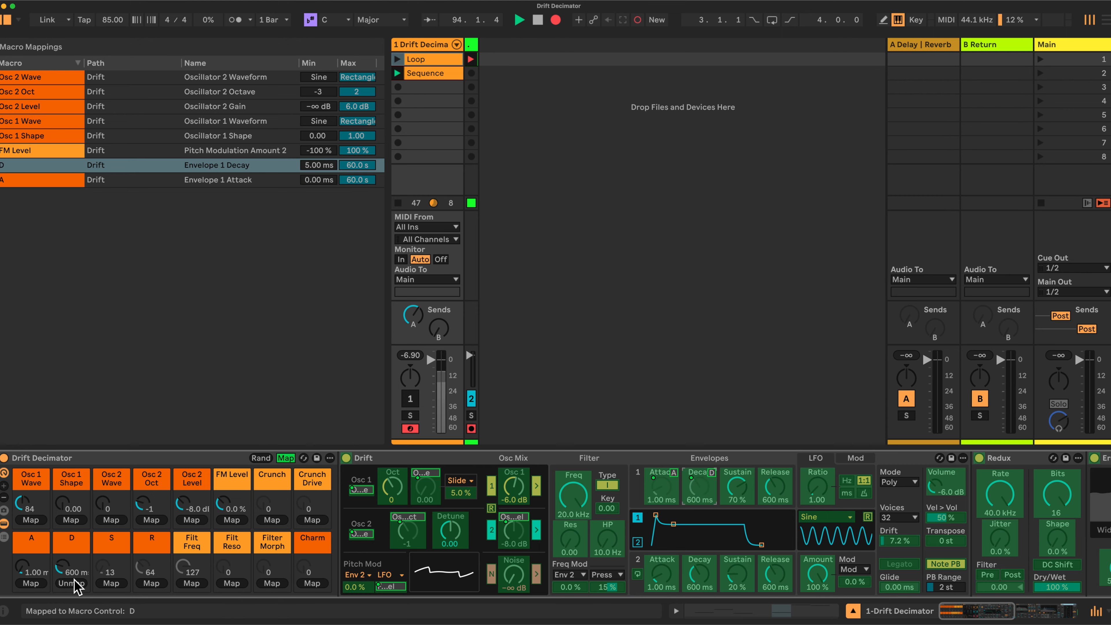
{"action": "left_click", "coordinate": [737, 486]}
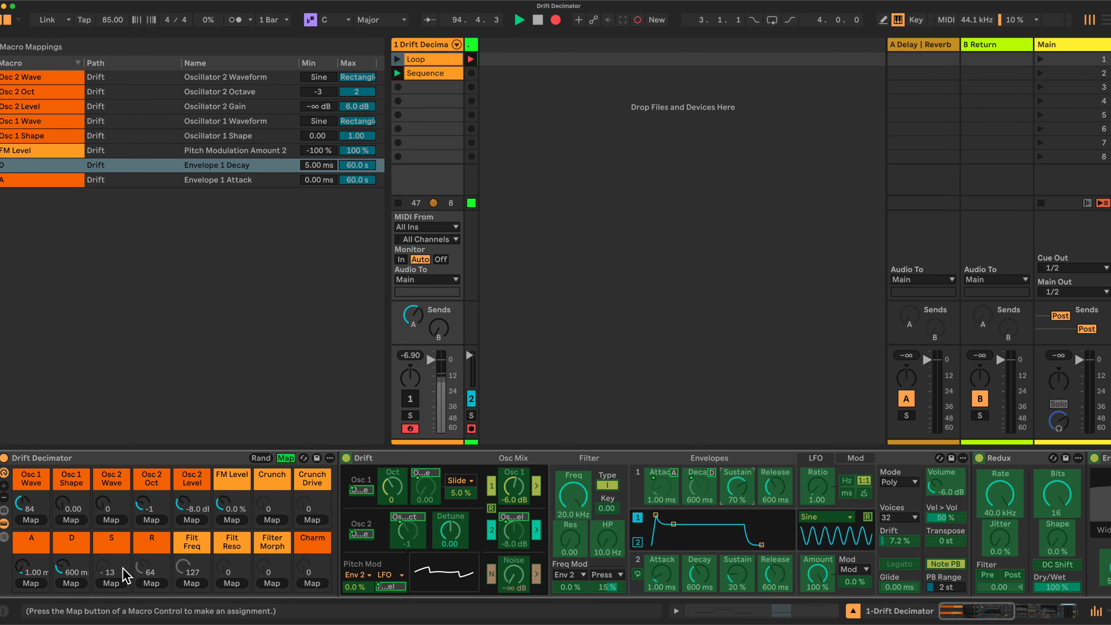
{"action": "left_click", "coordinate": [110, 584]}
{"action": "left_click", "coordinate": [777, 490]}
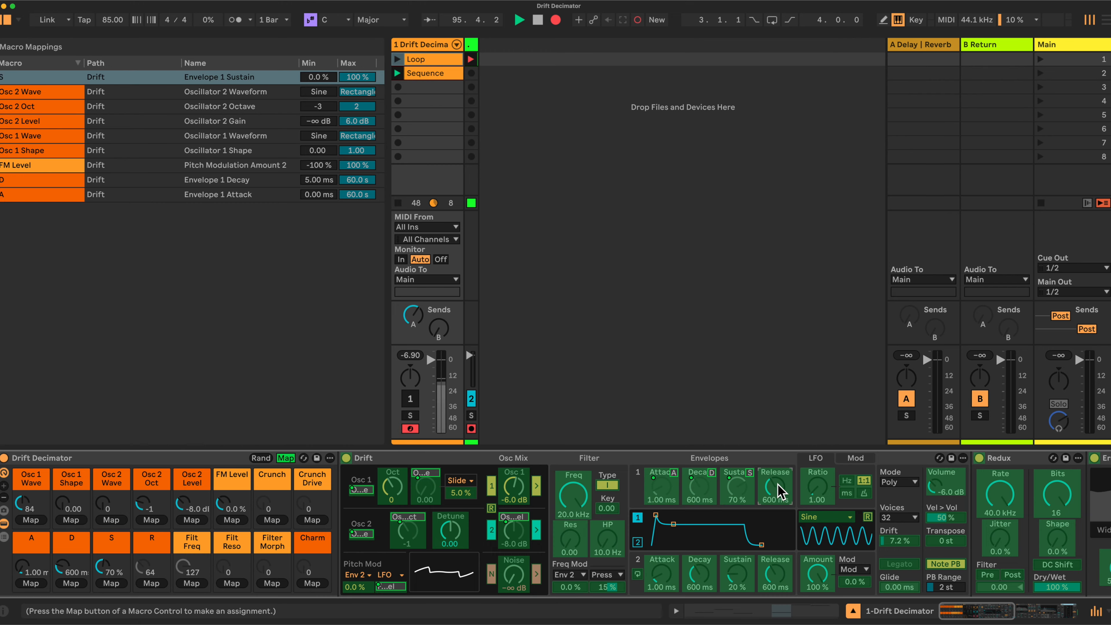
{"action": "left_click", "coordinate": [151, 583]}
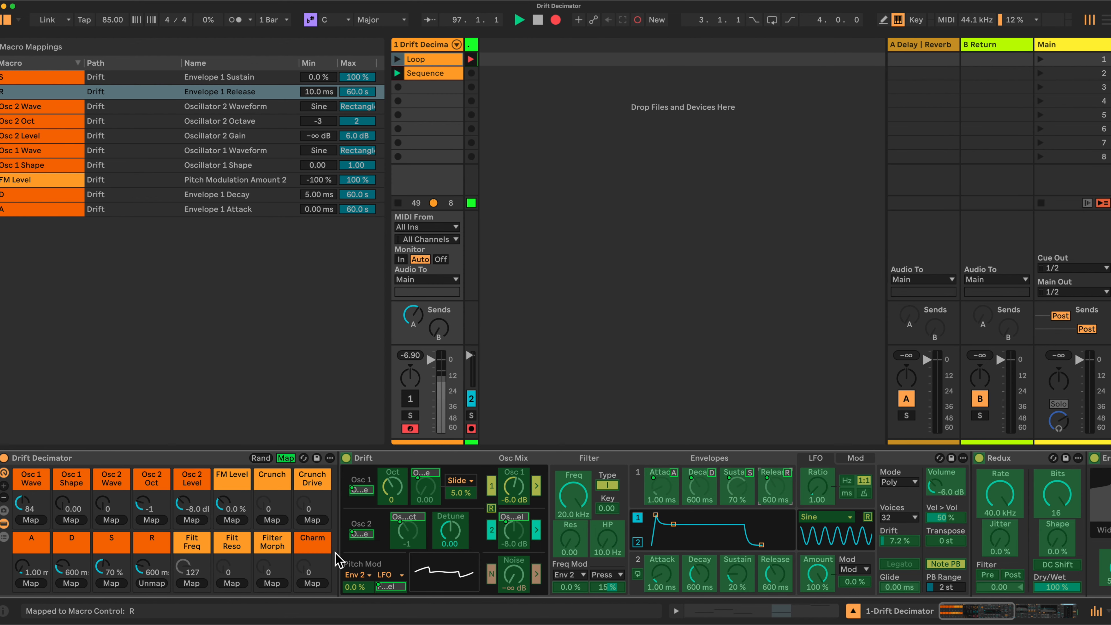
Collapse Drift and map the Auto Filter's frequency, resonance and morph to the Filt Freq, Filt Reso and Filter Morph macros.
{"action": "double_click", "coordinate": [466, 460]}
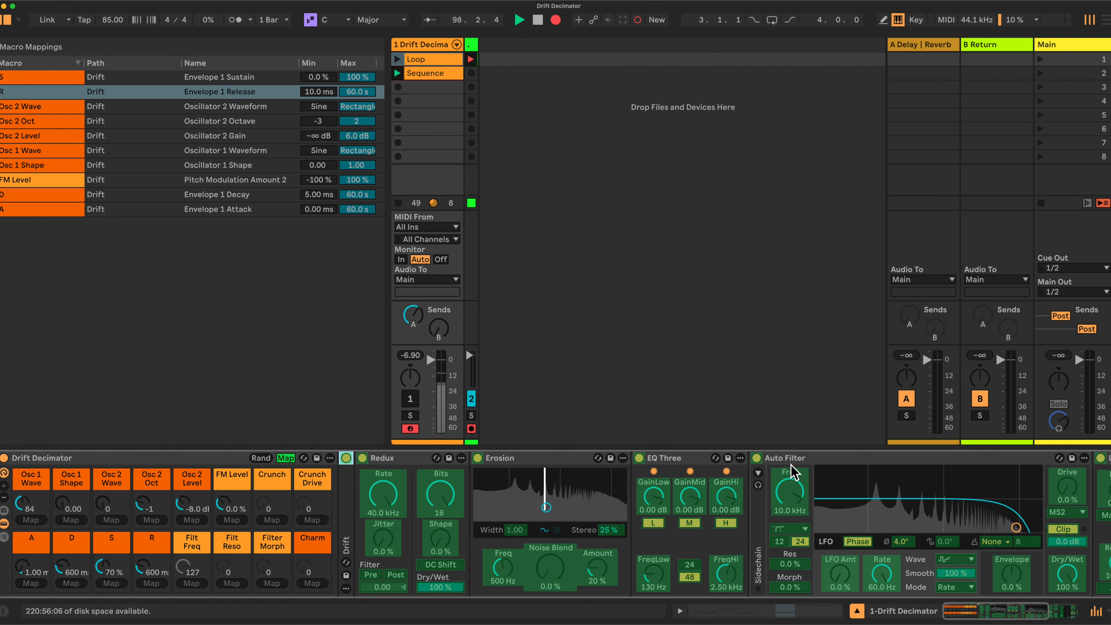
{"action": "left_click", "coordinate": [794, 496]}
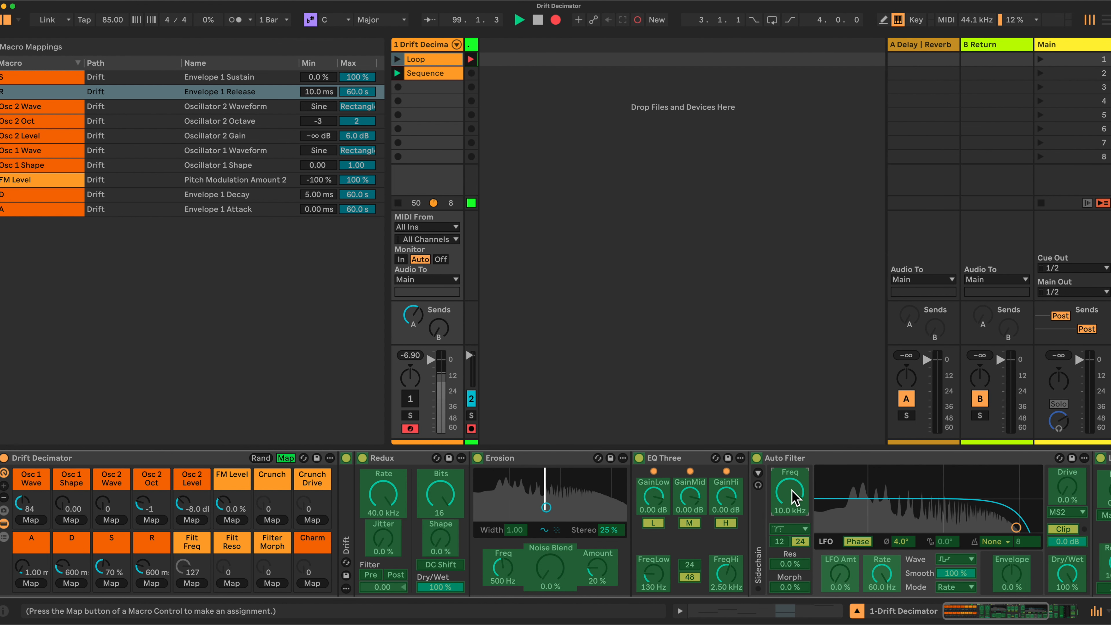
{"action": "left_click", "coordinate": [194, 583]}
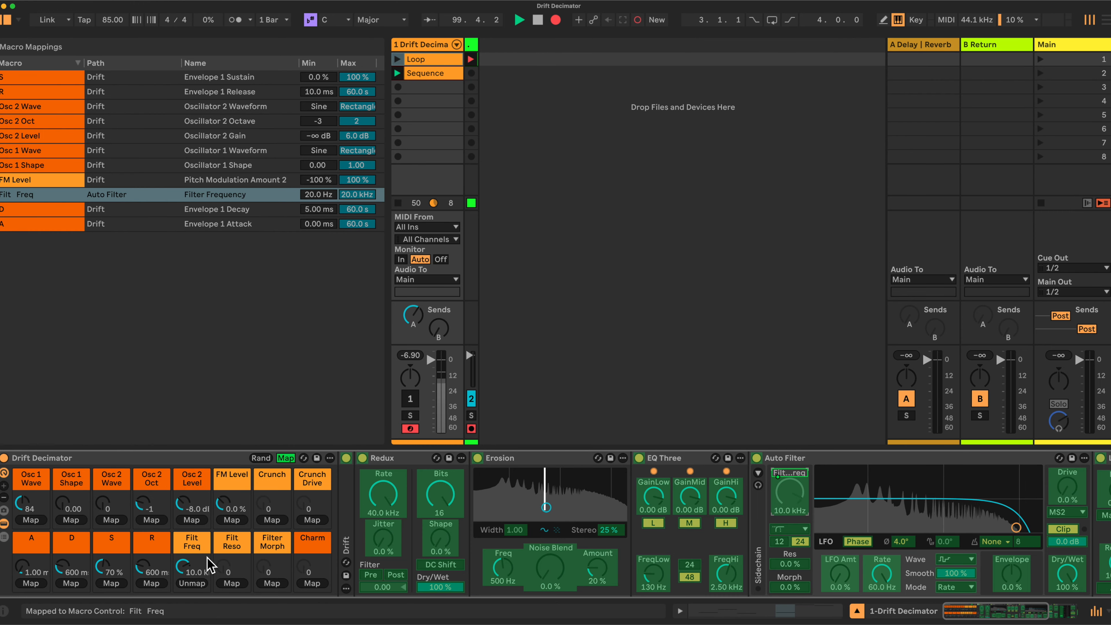
{"action": "left_click", "coordinate": [787, 564]}
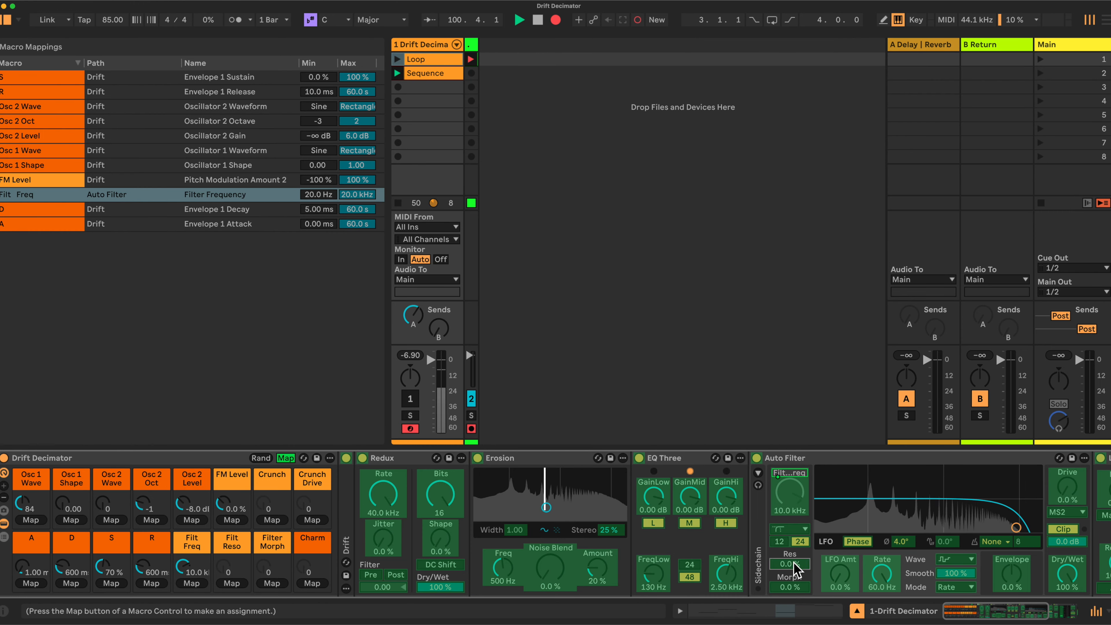
{"action": "left_click", "coordinate": [239, 586]}
{"action": "left_click", "coordinate": [795, 587]}
{"action": "left_click", "coordinate": [273, 583]}
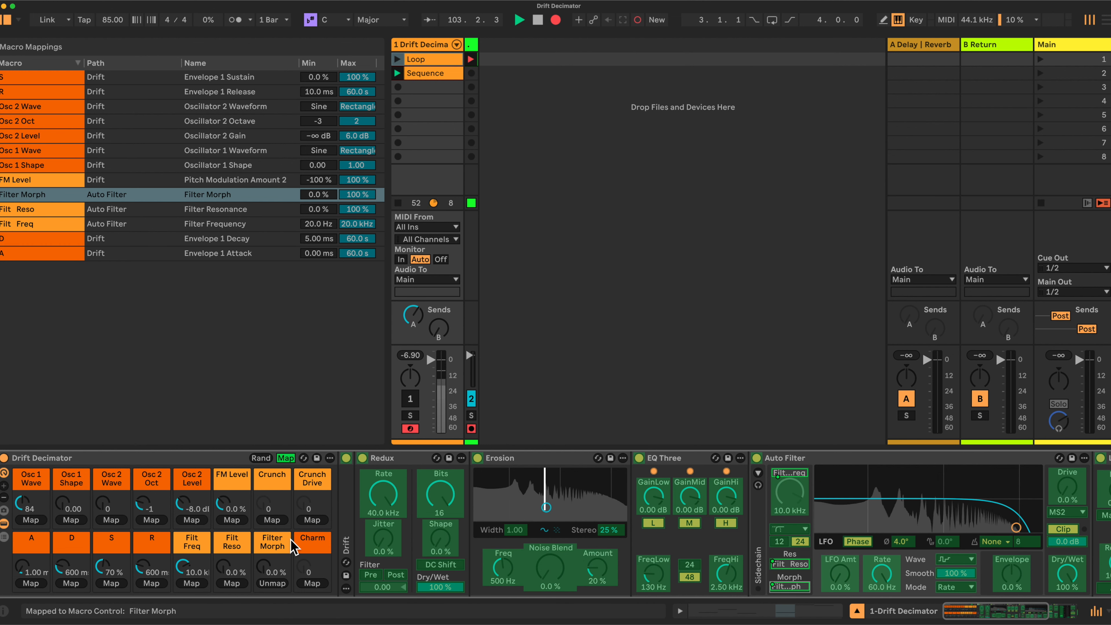
Map Redux's Rate, Erosion's Freq and EQ Three's GainLow to the Crunch macro.
{"action": "double_click", "coordinate": [346, 495]}
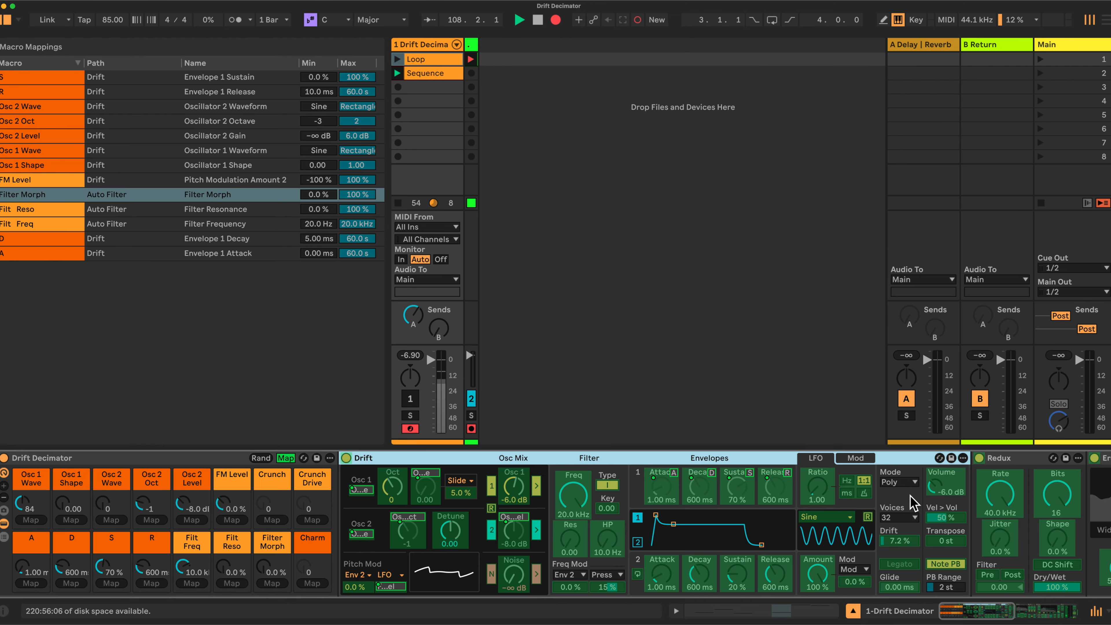
{"action": "left_click", "coordinate": [1001, 494]}
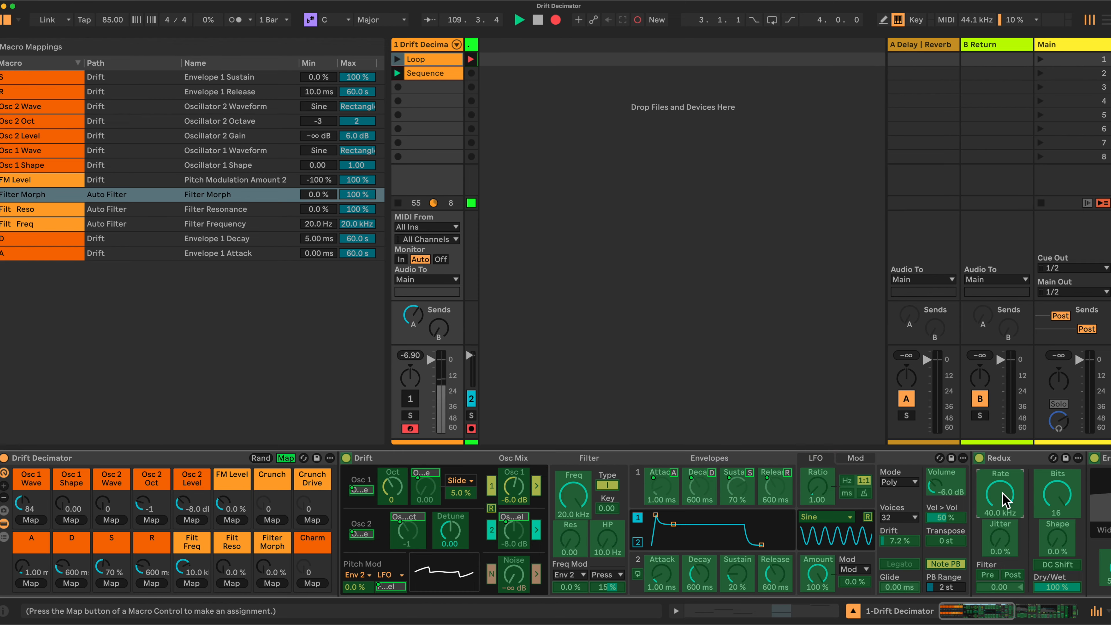
{"action": "left_click", "coordinate": [264, 519]}
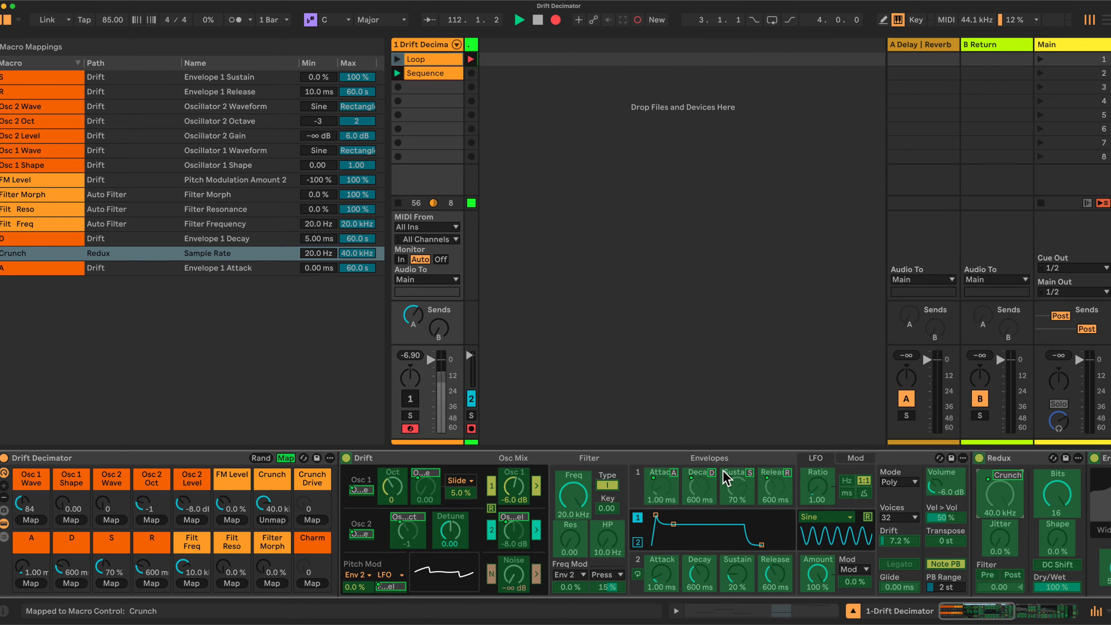
{"action": "scroll", "coordinate": [751, 466], "scroll_direction": "right", "scroll_amount": 2}
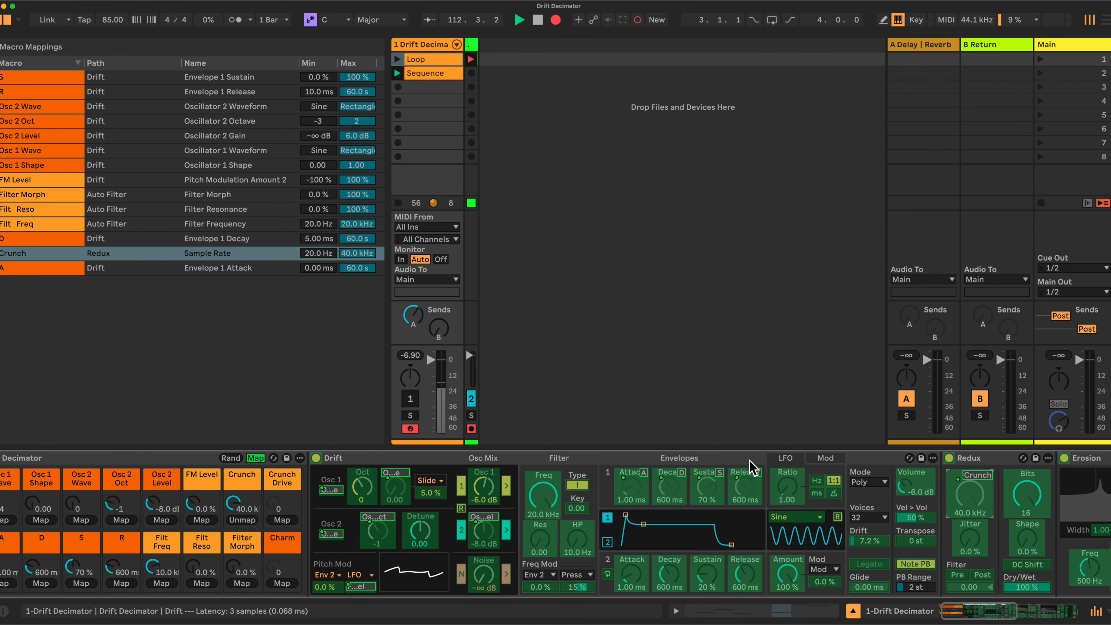
{"action": "double_click", "coordinate": [729, 458]}
{"action": "scroll", "coordinate": [539, 498], "scroll_direction": "left", "scroll_amount": 2}
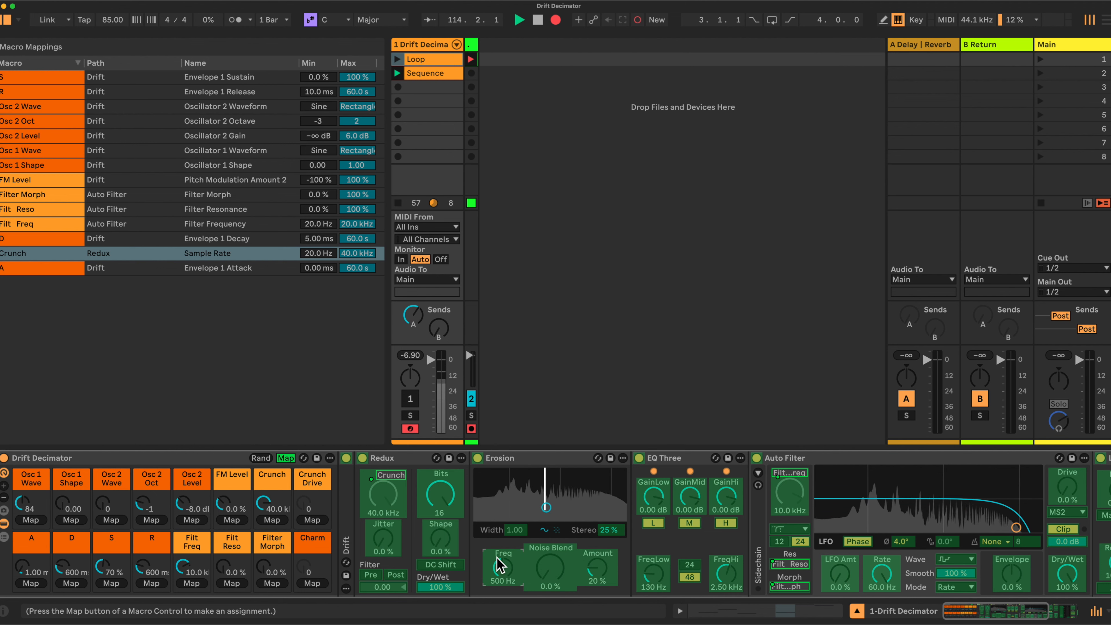
{"action": "left_click", "coordinate": [272, 520]}
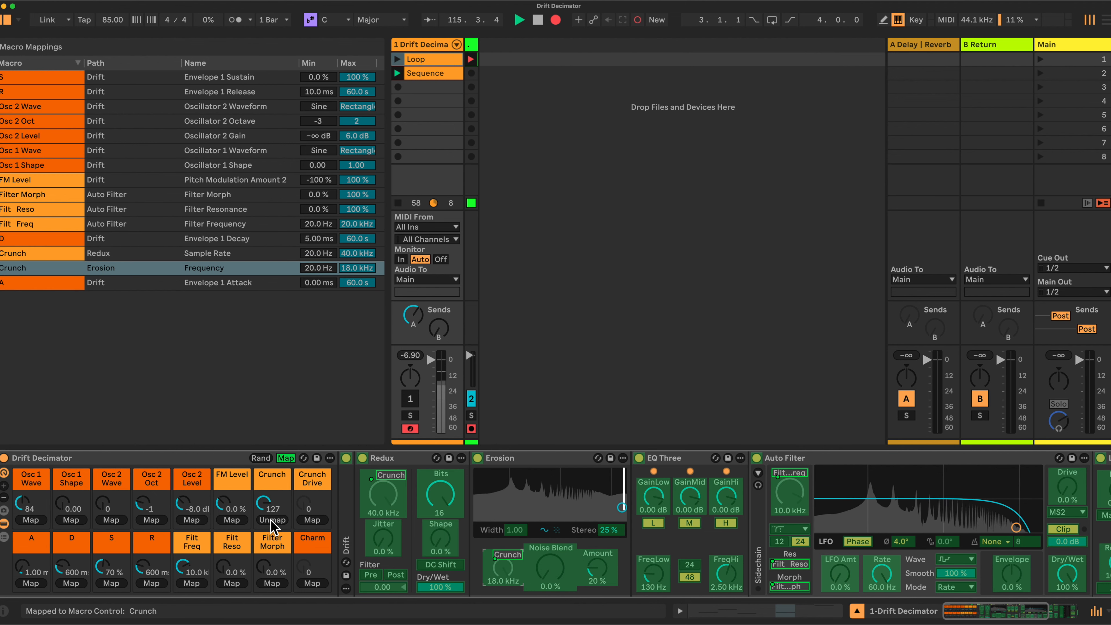
{"action": "left_click", "coordinate": [653, 503]}
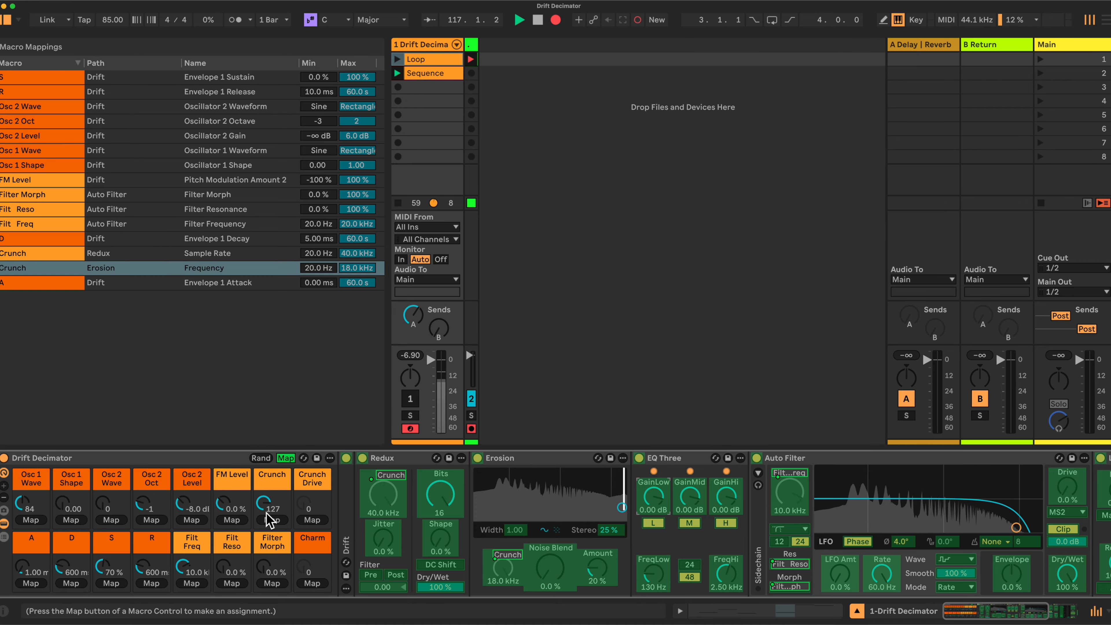
{"action": "left_click", "coordinate": [272, 520]}
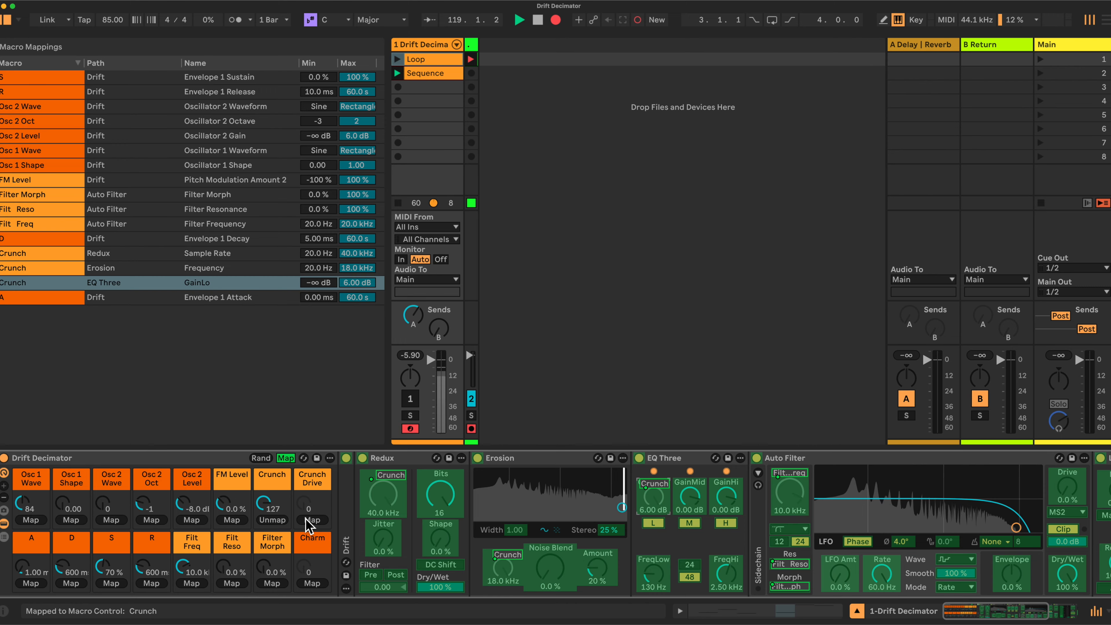
Map Erosion's Amount, EQ Three's GainMid and the Auto Filter's Drive to the Crunch Drive macro.
{"action": "left_click", "coordinate": [593, 569]}
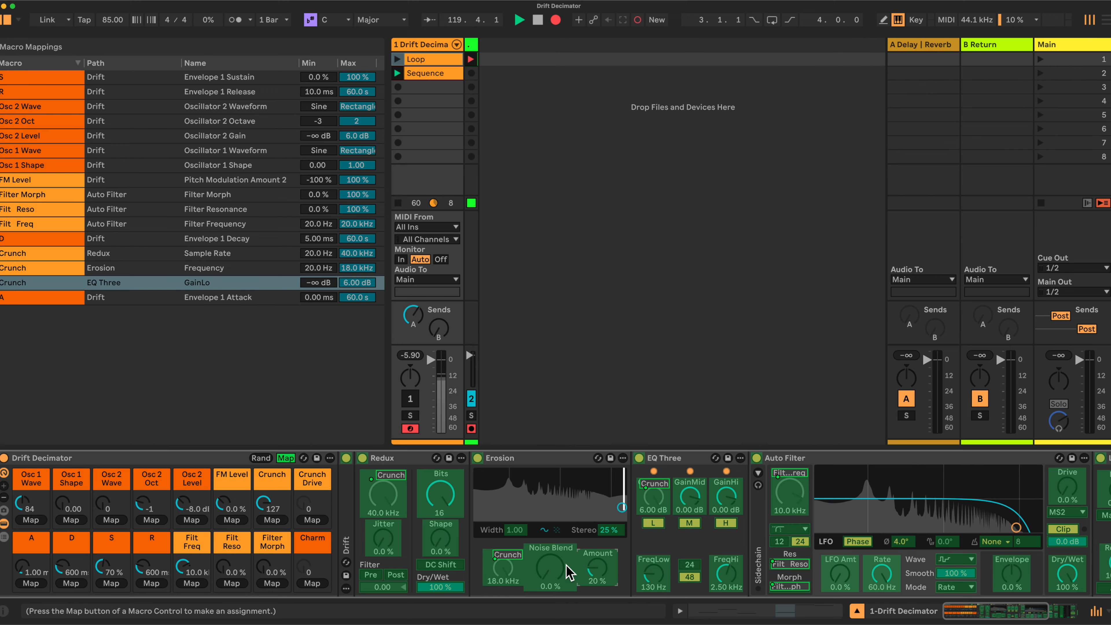
{"action": "left_click", "coordinate": [312, 520]}
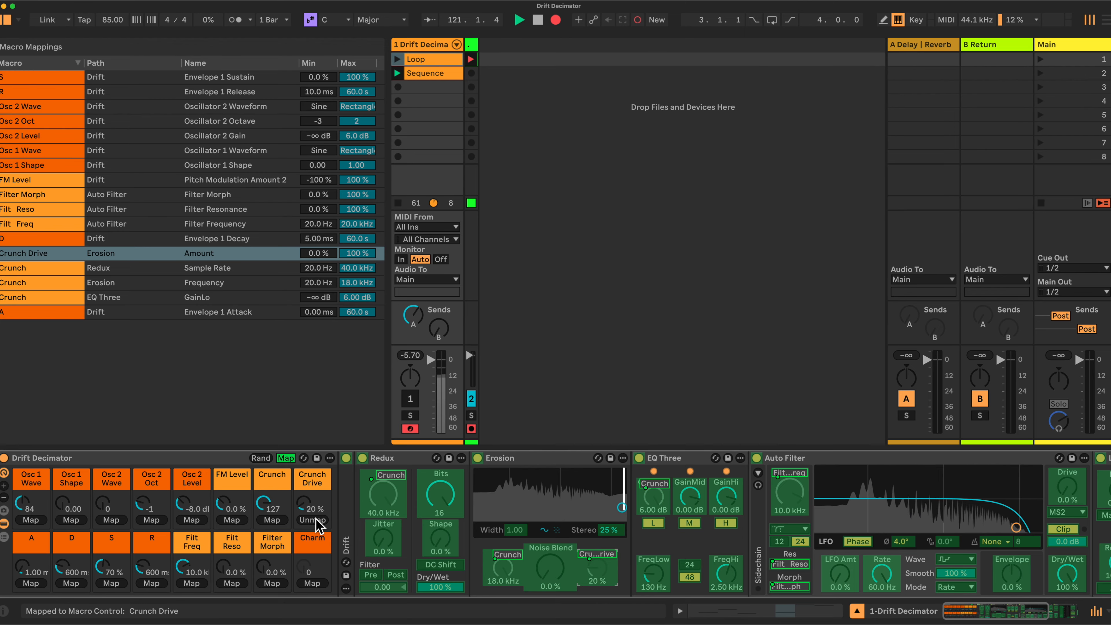
{"action": "left_click", "coordinate": [694, 497]}
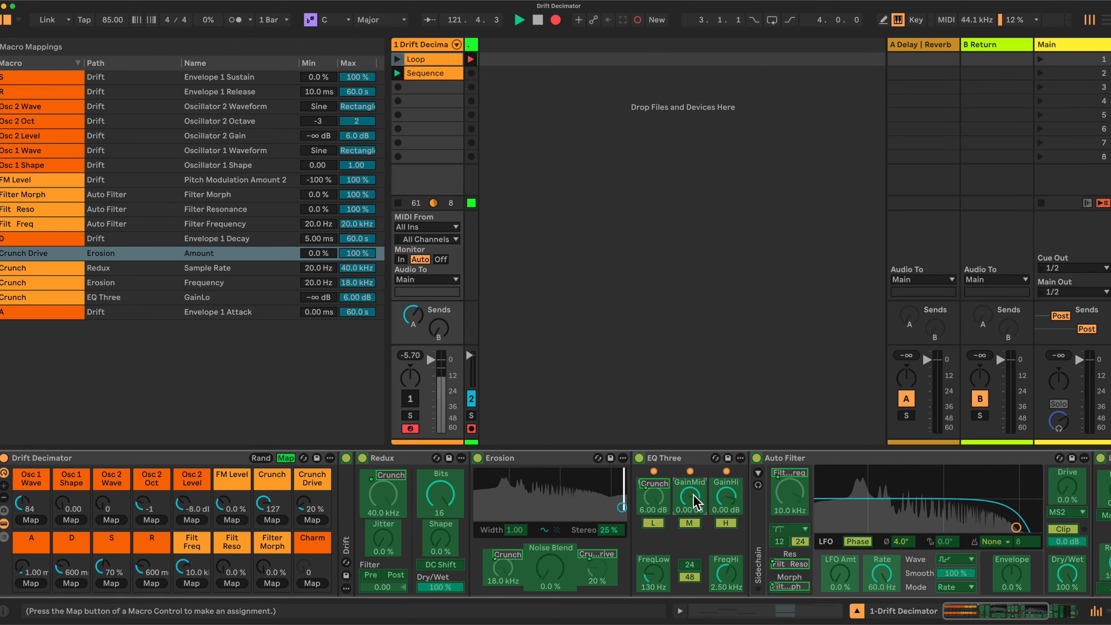
{"action": "left_click", "coordinate": [316, 519]}
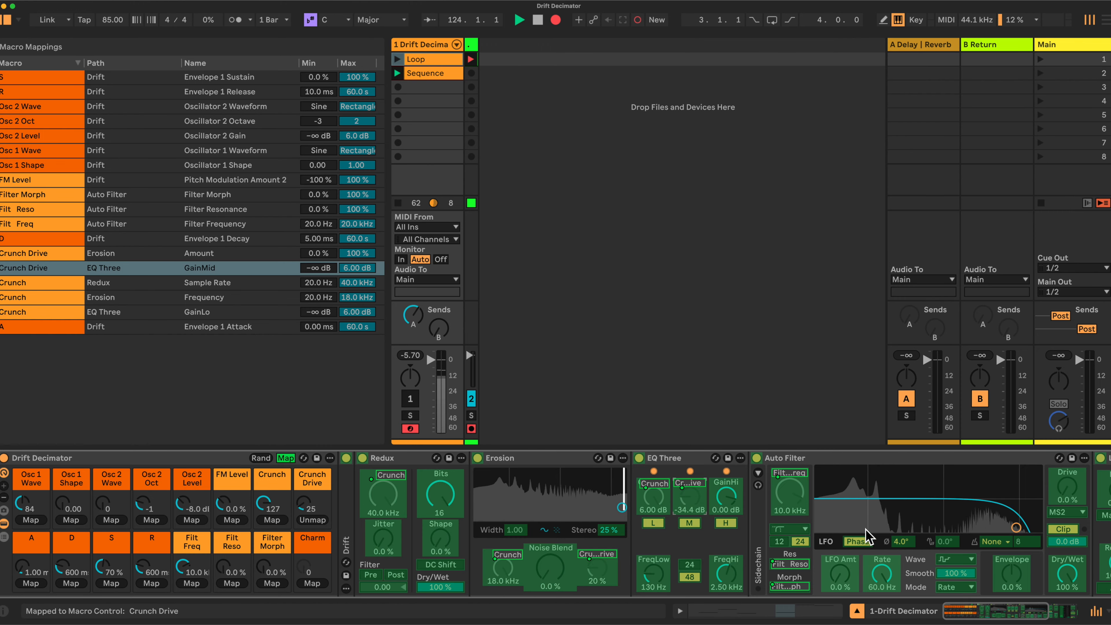
{"action": "left_click", "coordinate": [1067, 488]}
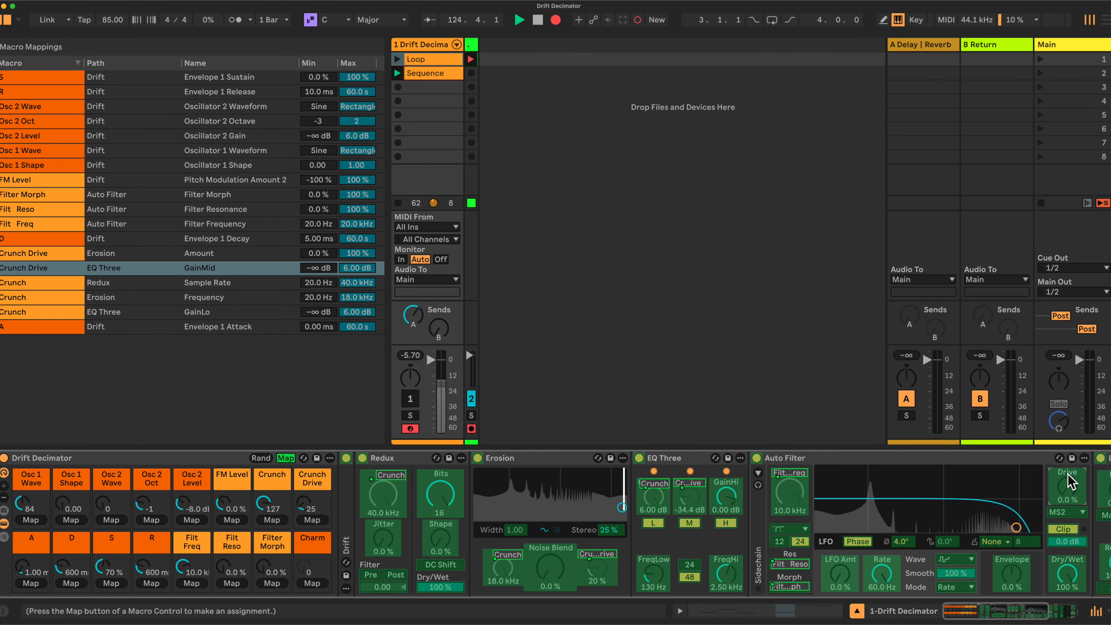
{"action": "left_click", "coordinate": [312, 520]}
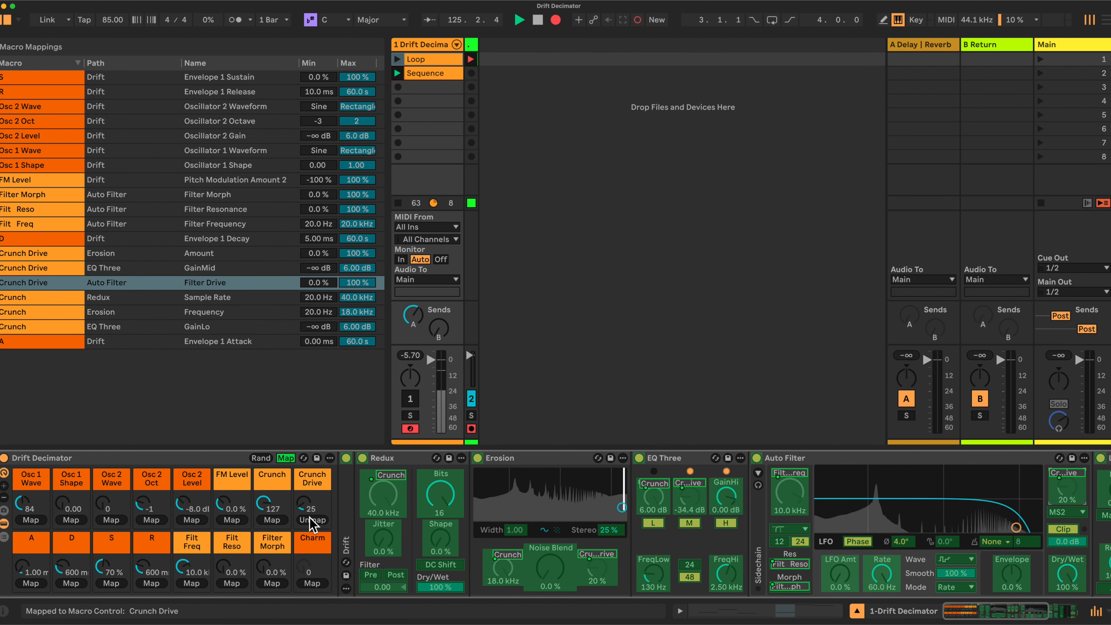
Map the Limiter's Input gain to the Crunch Drive macro.
{"action": "scroll", "coordinate": [613, 523], "scroll_direction": "right", "scroll_amount": 5}
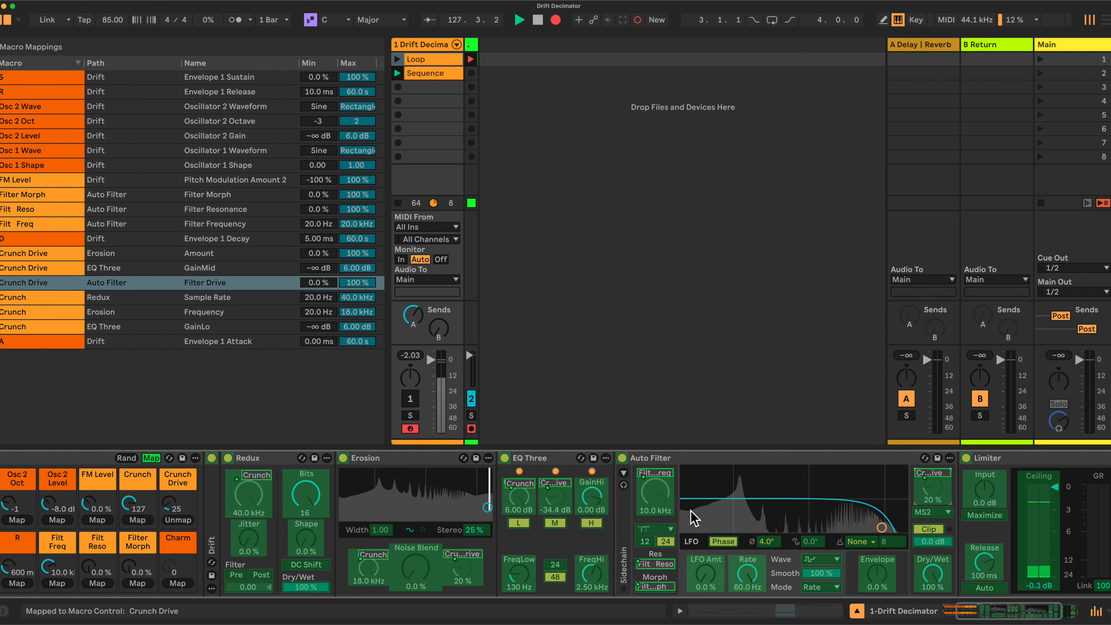
{"action": "left_click", "coordinate": [984, 490]}
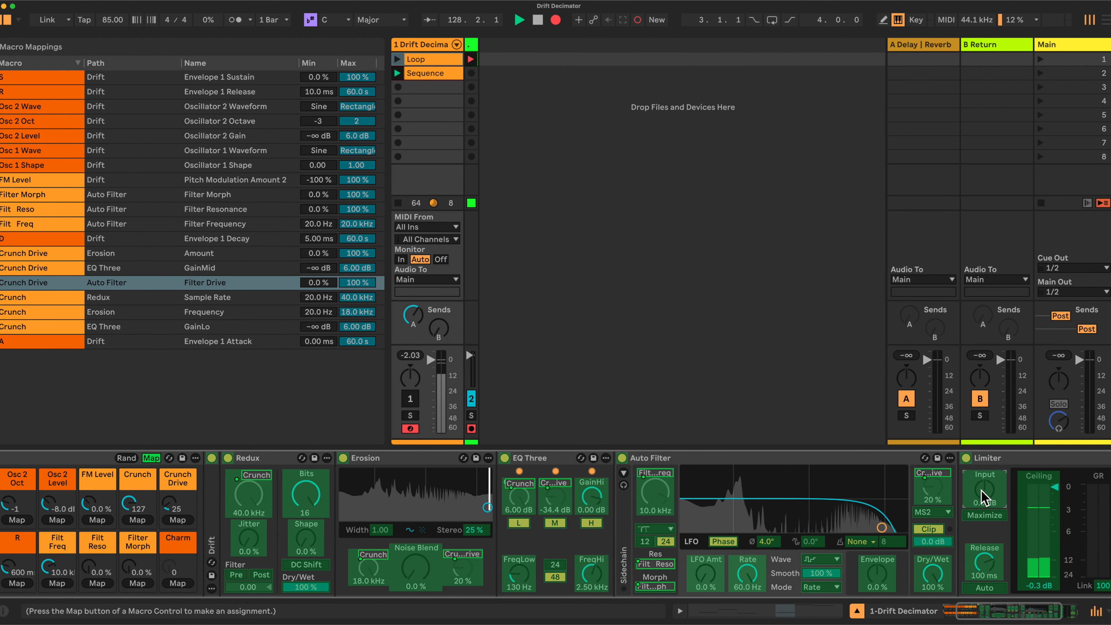
{"action": "scroll", "coordinate": [873, 512], "scroll_direction": "left", "scroll_amount": 5}
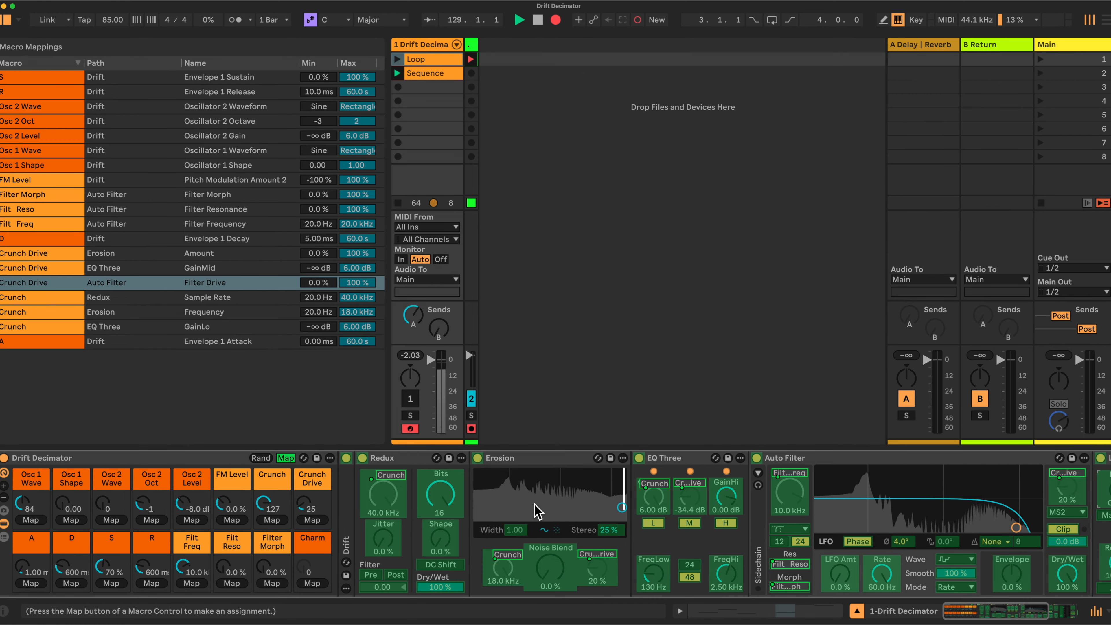
{"action": "left_click", "coordinate": [310, 520]}
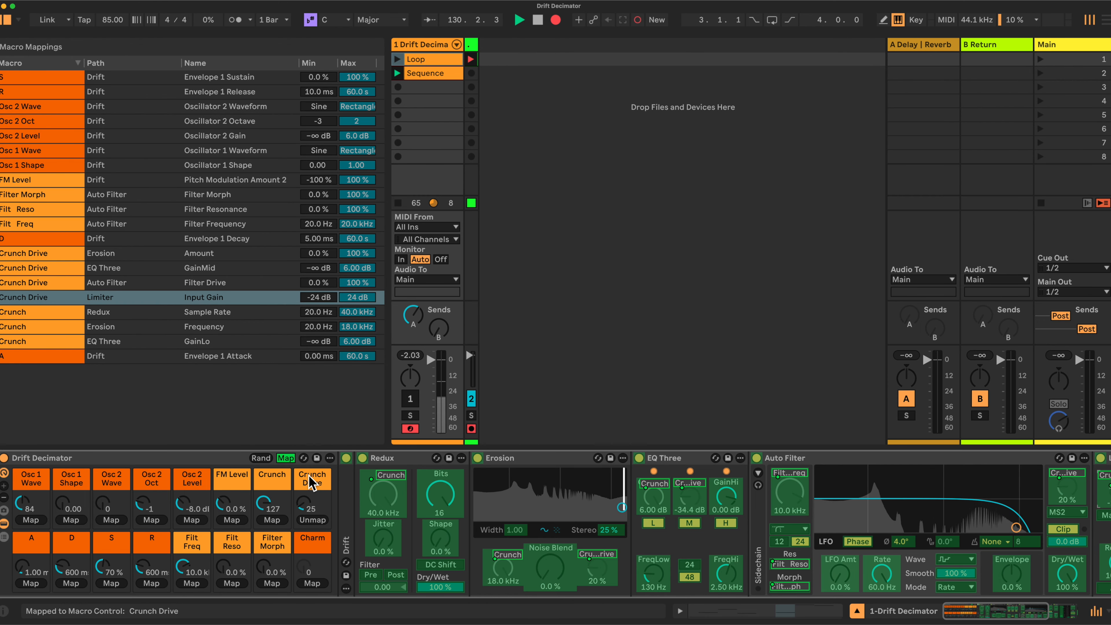
{"action": "scroll", "coordinate": [958, 503], "scroll_direction": "right", "scroll_amount": 5}
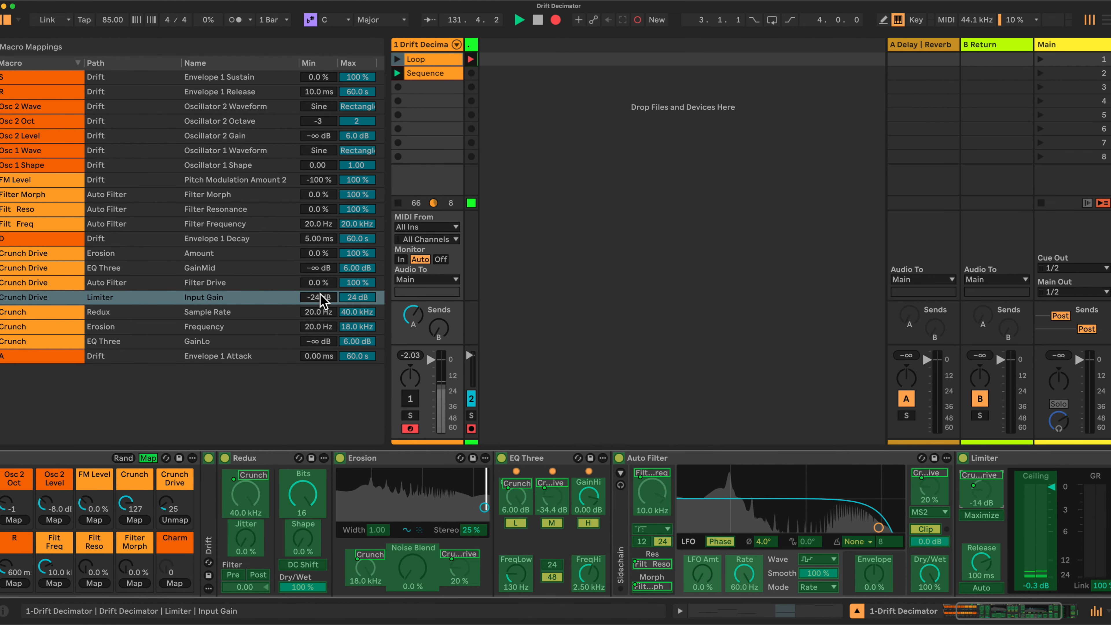
Unfold Drift and map its oscillator 2 Detune and the Env 2 pitch modulation amount to the Charm macro.
{"action": "scroll", "coordinate": [393, 543], "scroll_direction": "left", "scroll_amount": 5}
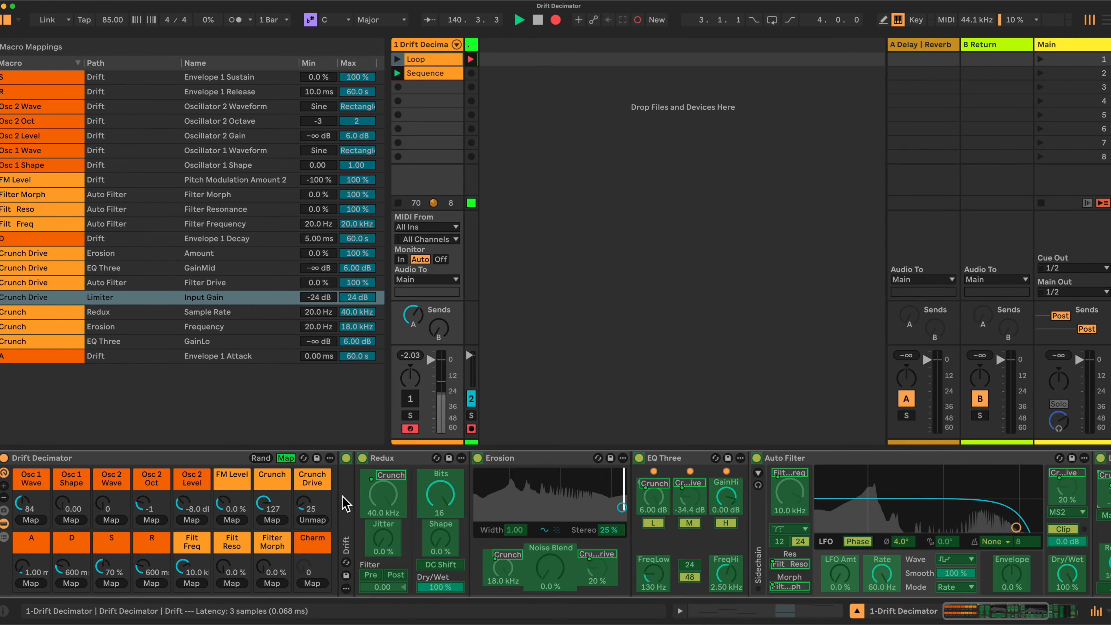
{"action": "double_click", "coordinate": [345, 503]}
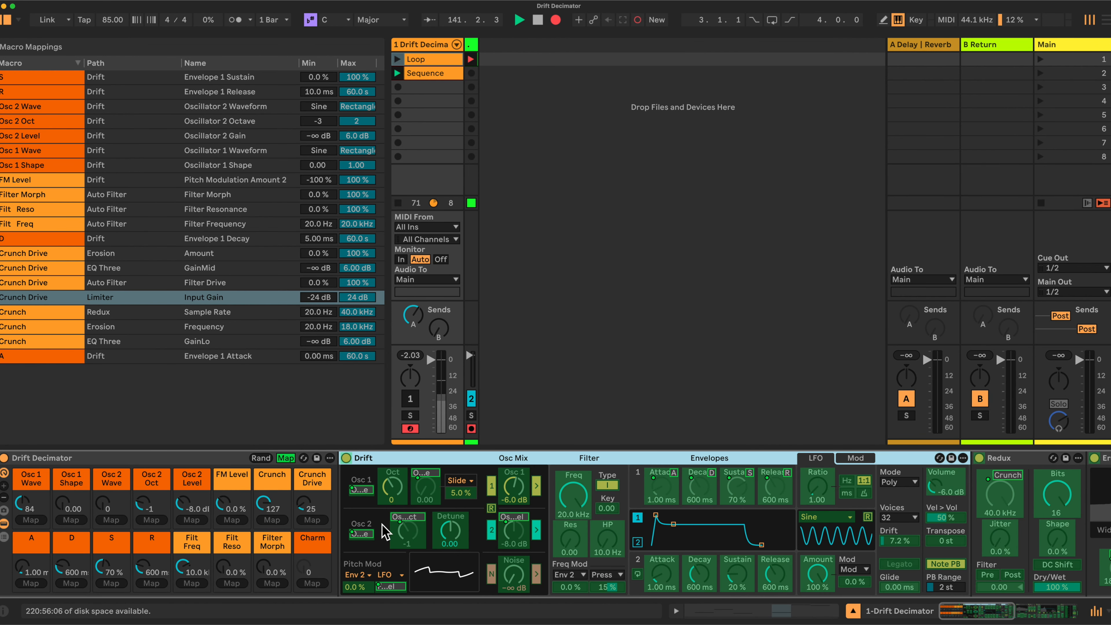
{"action": "left_click", "coordinate": [447, 529]}
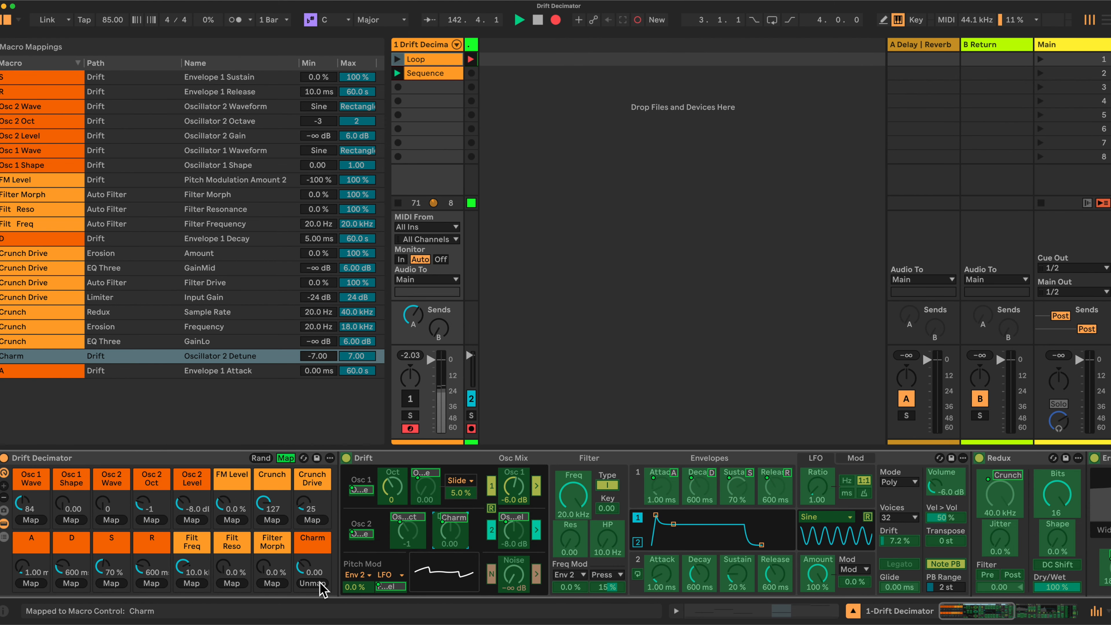
{"action": "left_click", "coordinate": [359, 588]}
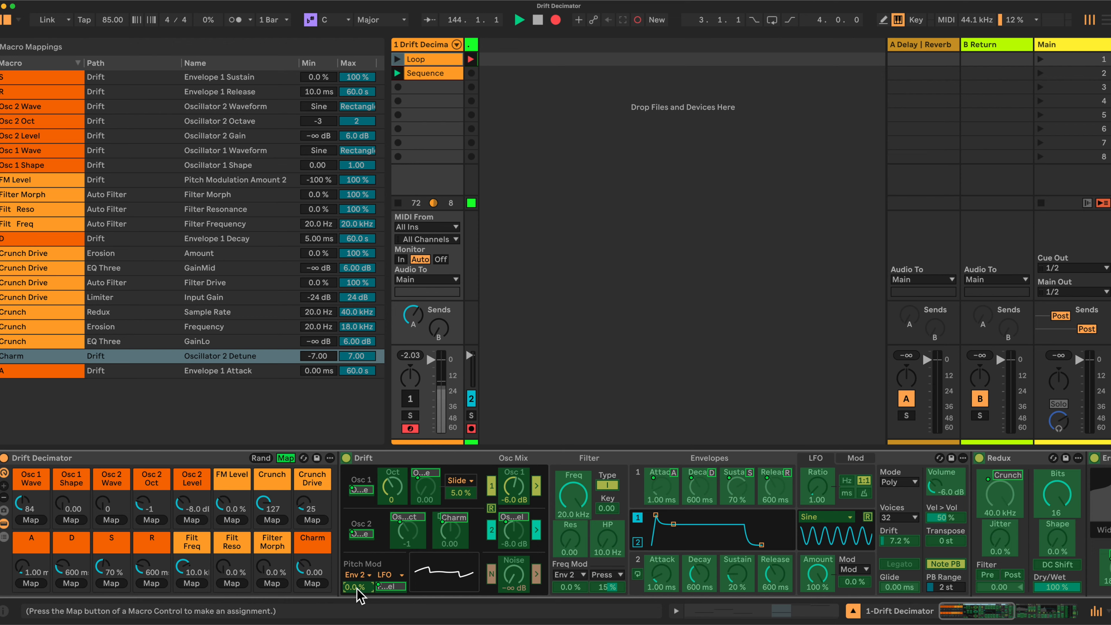
{"action": "left_click", "coordinate": [313, 584]}
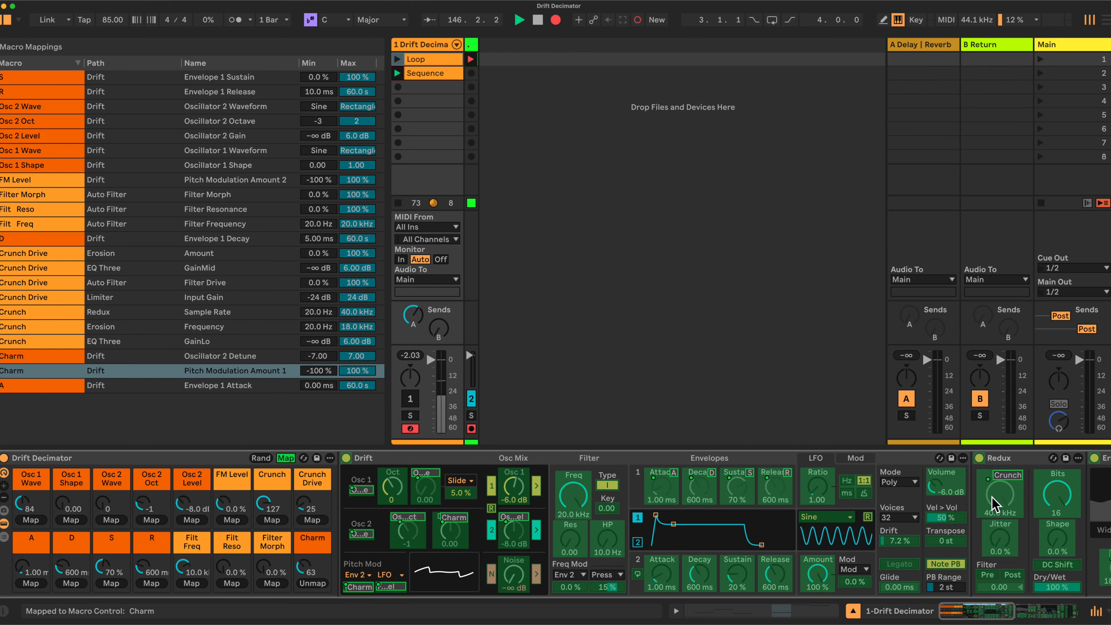
Map Redux's Bits and Erosion's Width and Stereo to the Charm macro, folding Drift again.
{"action": "left_click", "coordinate": [1061, 499]}
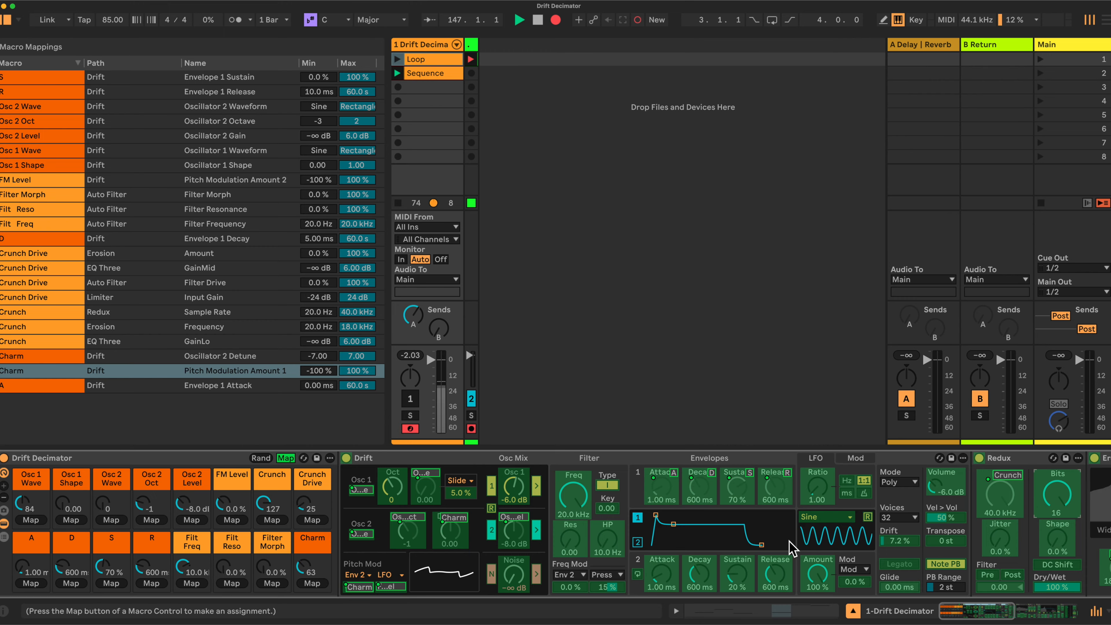
{"action": "left_click", "coordinate": [313, 583]}
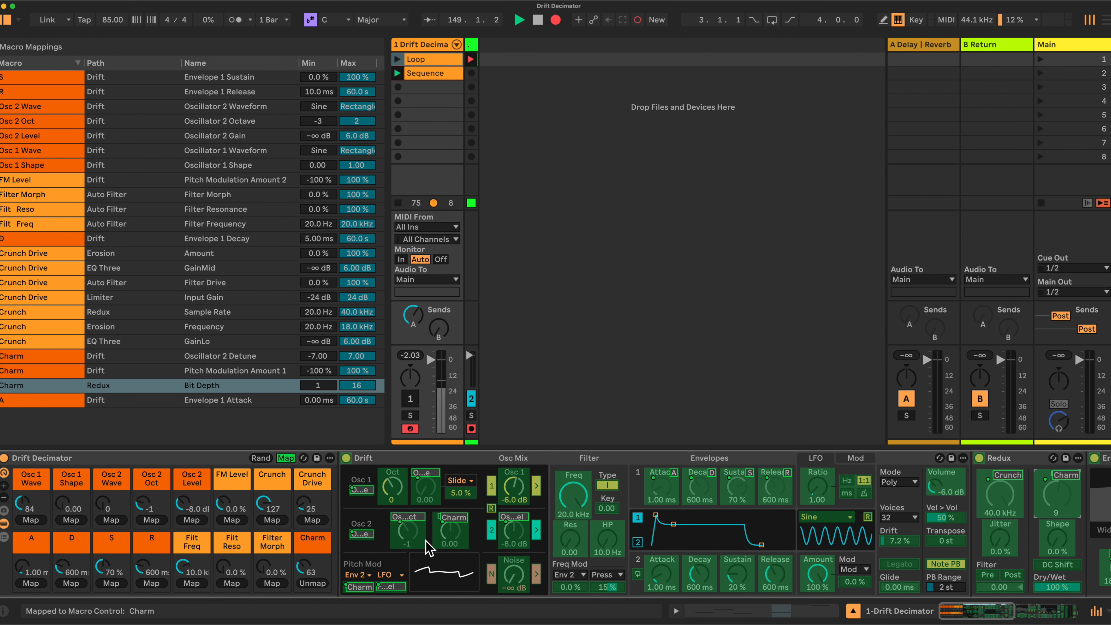
{"action": "double_click", "coordinate": [752, 459]}
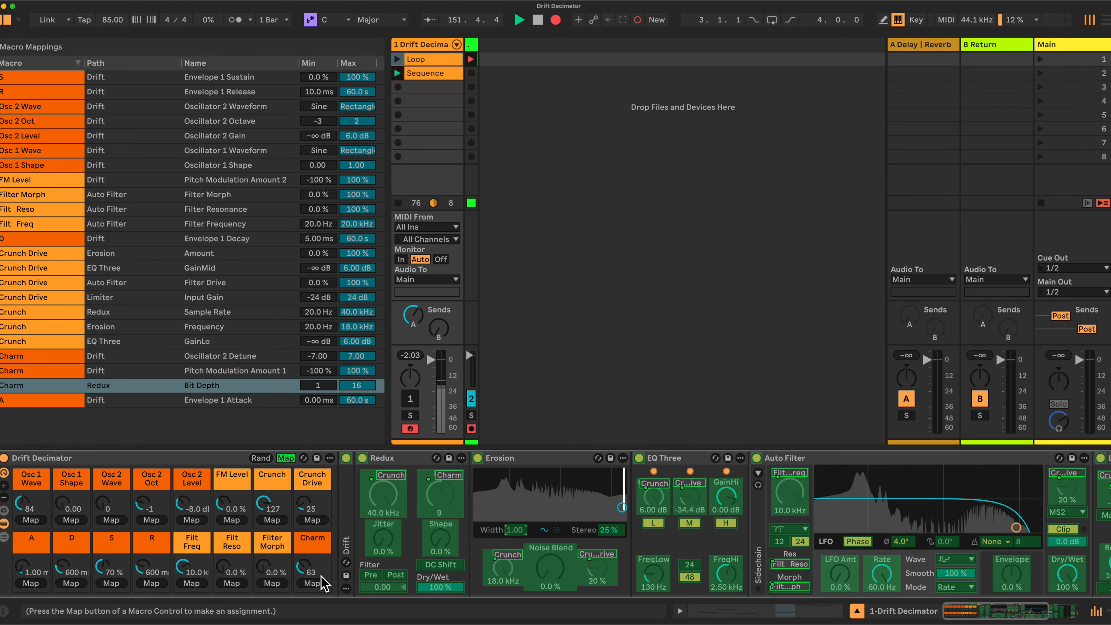
{"action": "left_click", "coordinate": [312, 583]}
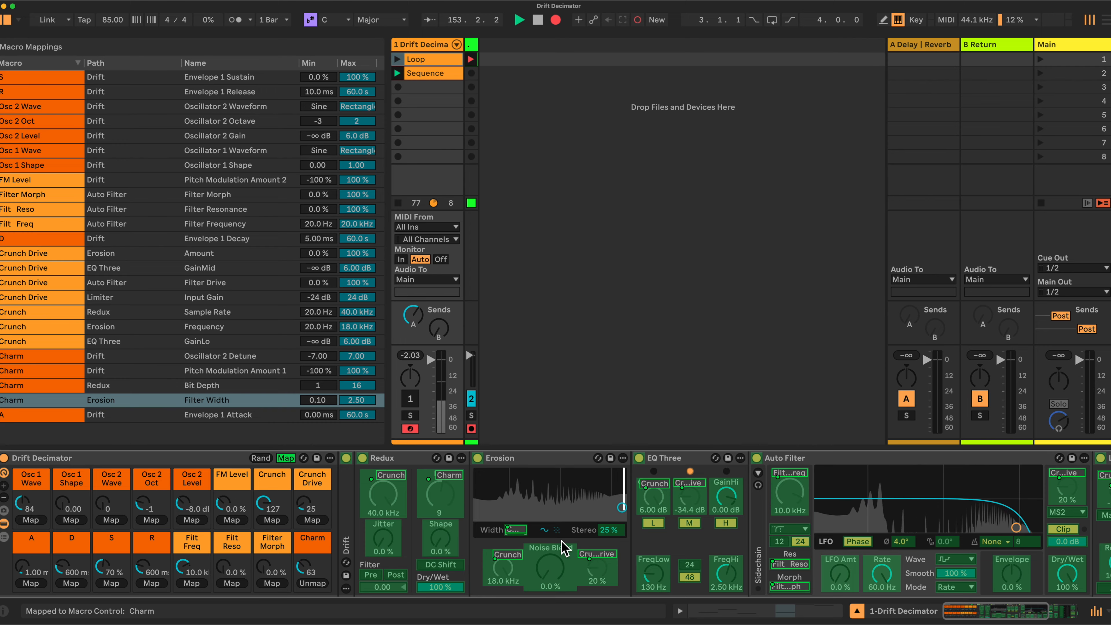
{"action": "left_click", "coordinate": [612, 530]}
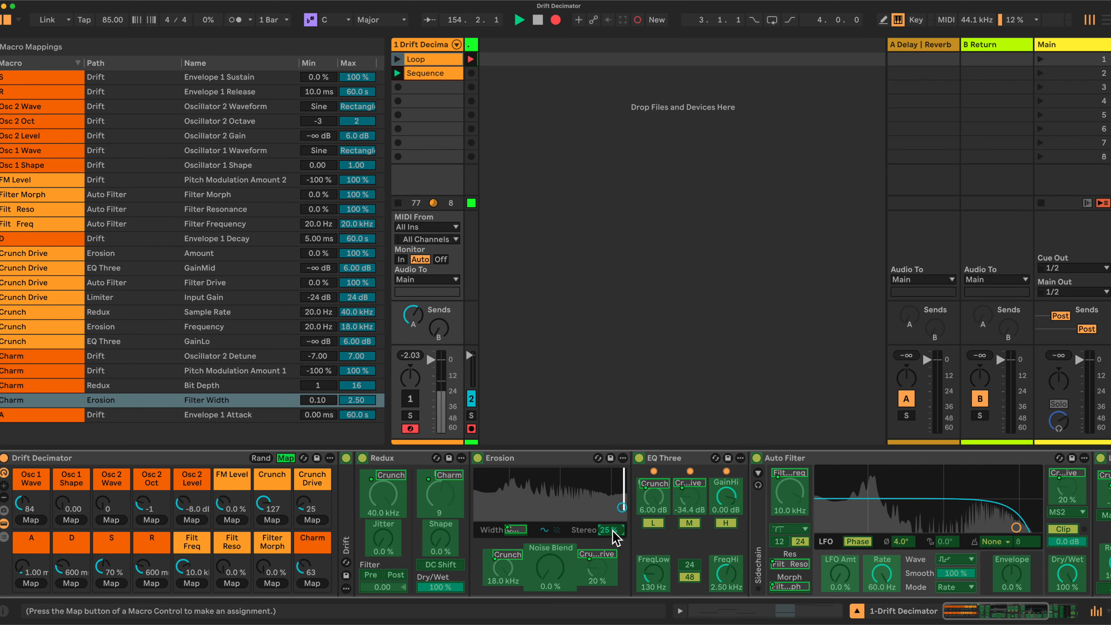
{"action": "left_click", "coordinate": [313, 583]}
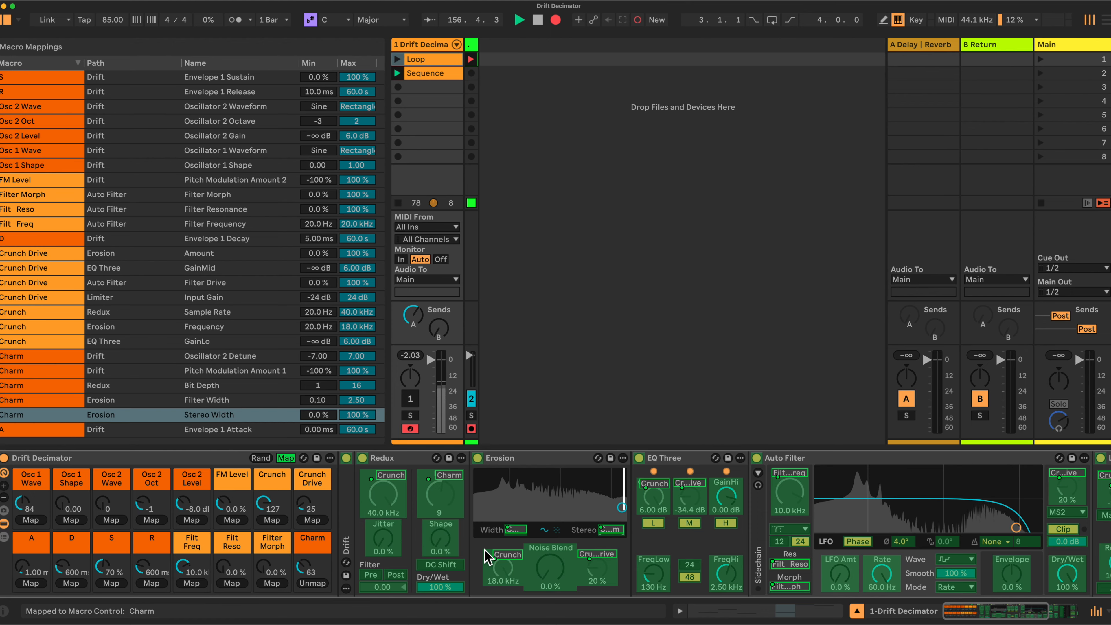
Map the Auto Filter's LFO Amt to the Charm macro, review the macro mappings and leave mapping mode.
{"action": "left_click", "coordinate": [825, 567]}
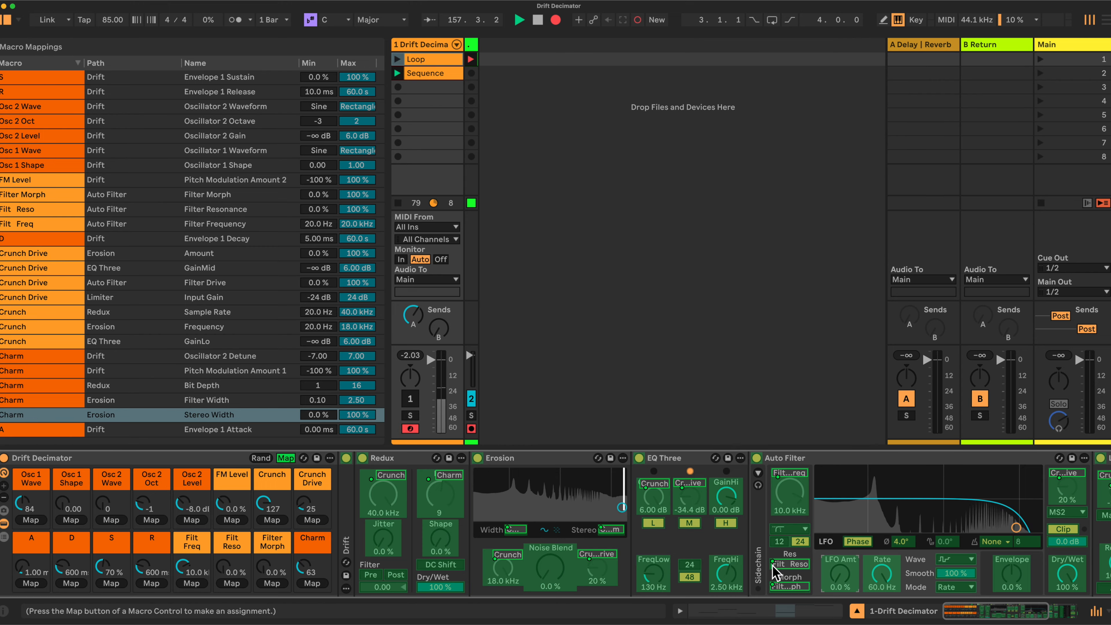
{"action": "left_click", "coordinate": [312, 583]}
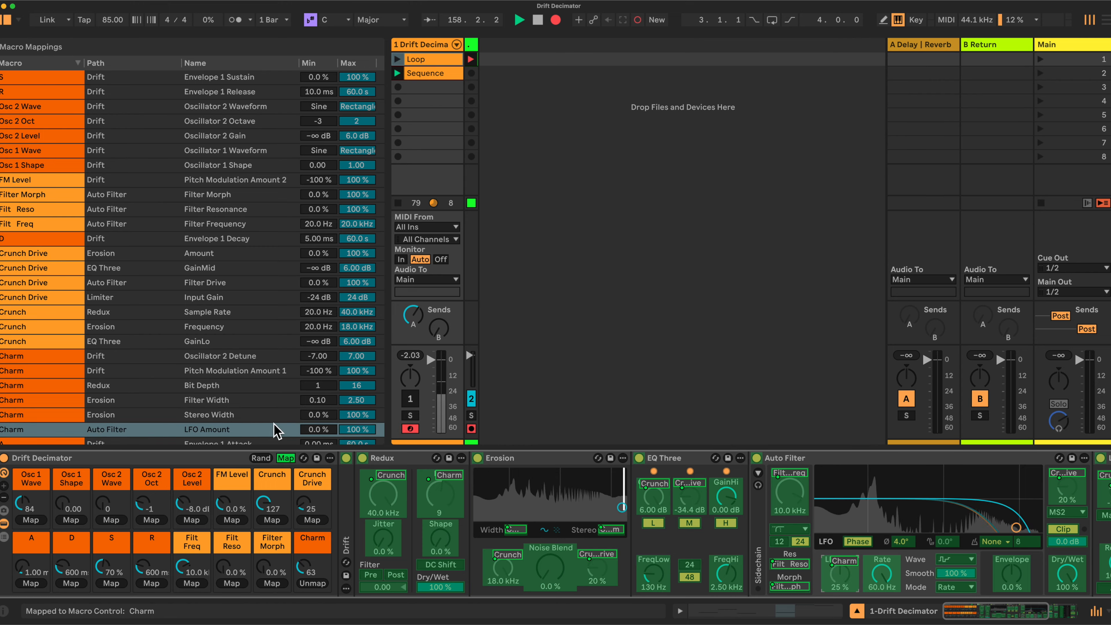
{"action": "scroll", "coordinate": [251, 363], "scroll_direction": "down", "scroll_amount": 1}
{"action": "scroll", "coordinate": [251, 363], "scroll_direction": "up", "scroll_amount": 1}
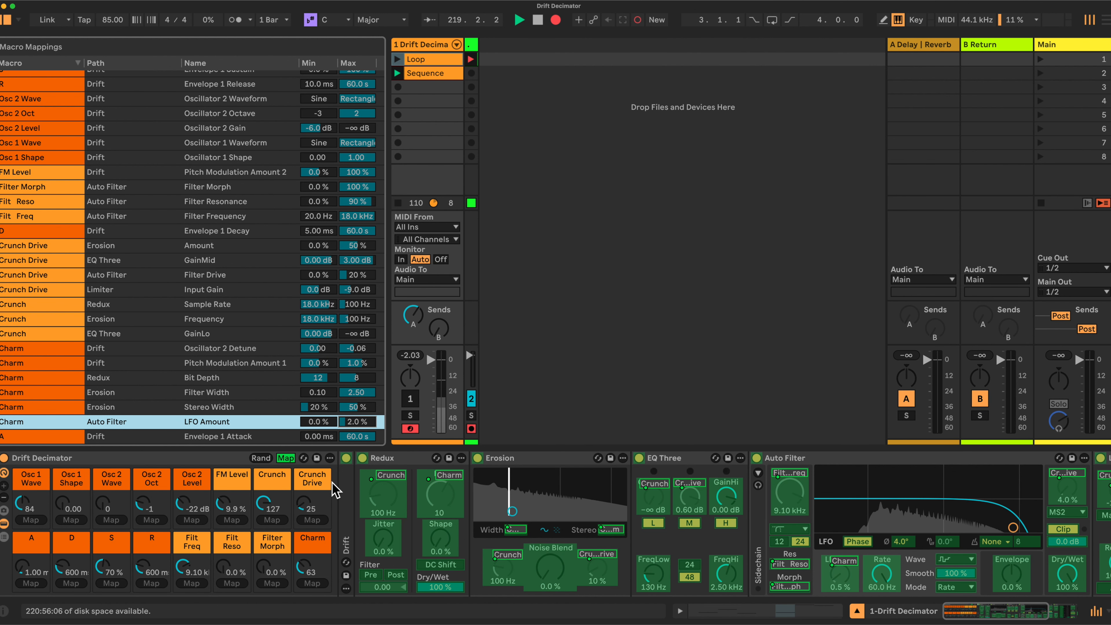
{"action": "left_click", "coordinate": [286, 458]}
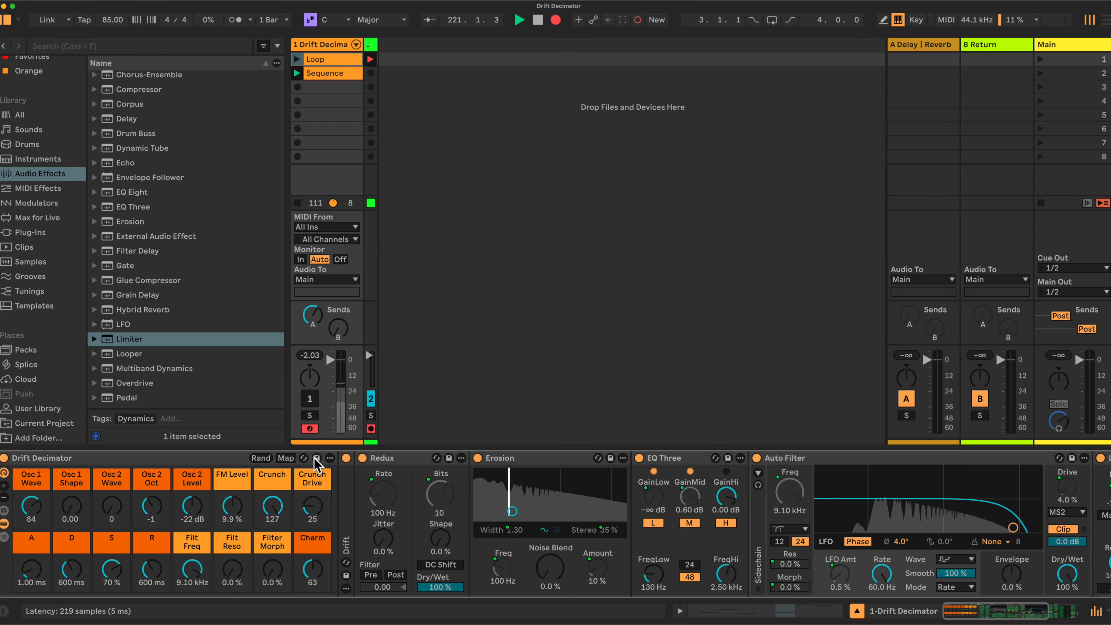
Look through the User Library's Instrument Rack presets folder, including its parent folders, and return to the Instruments category.
{"action": "left_click", "coordinate": [33, 409]}
{"action": "left_click", "coordinate": [96, 136]}
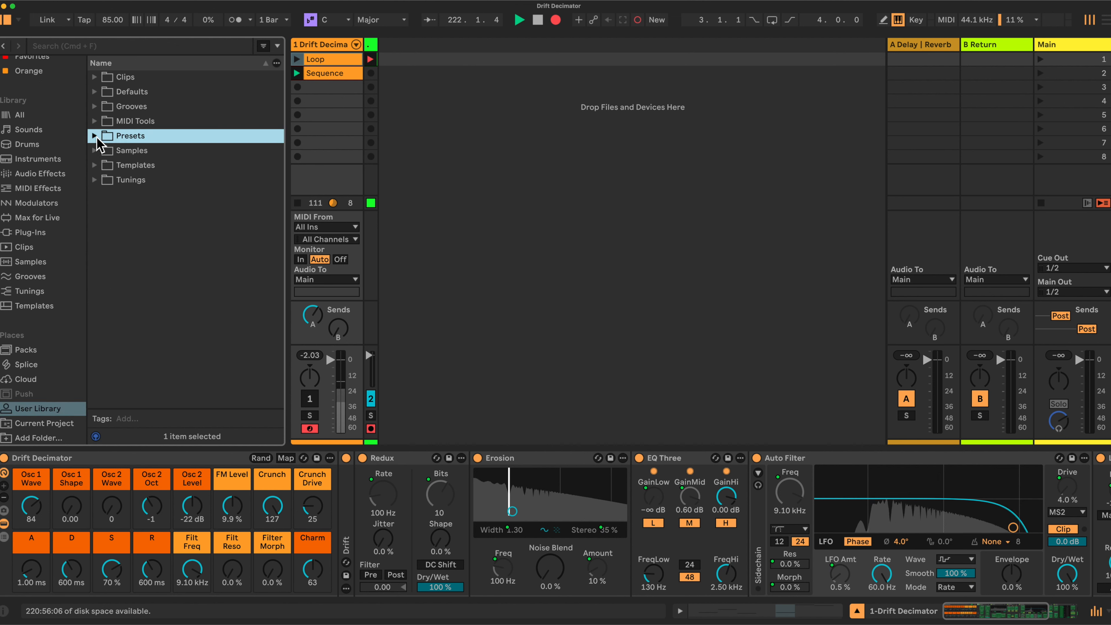
{"action": "left_click", "coordinate": [94, 136]}
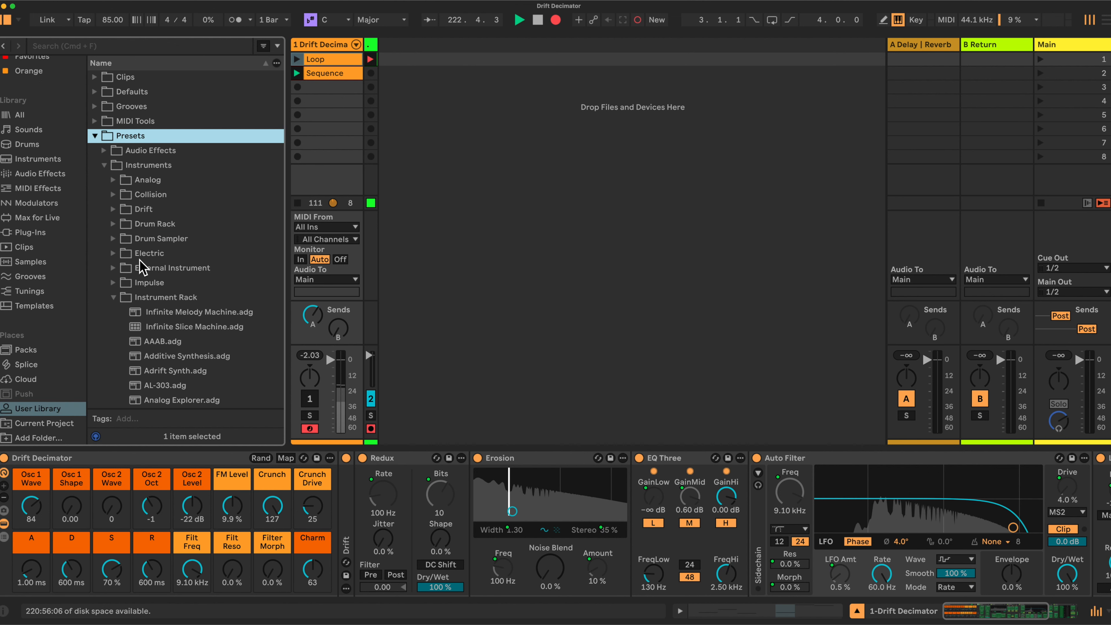
{"action": "left_click", "coordinate": [144, 298]}
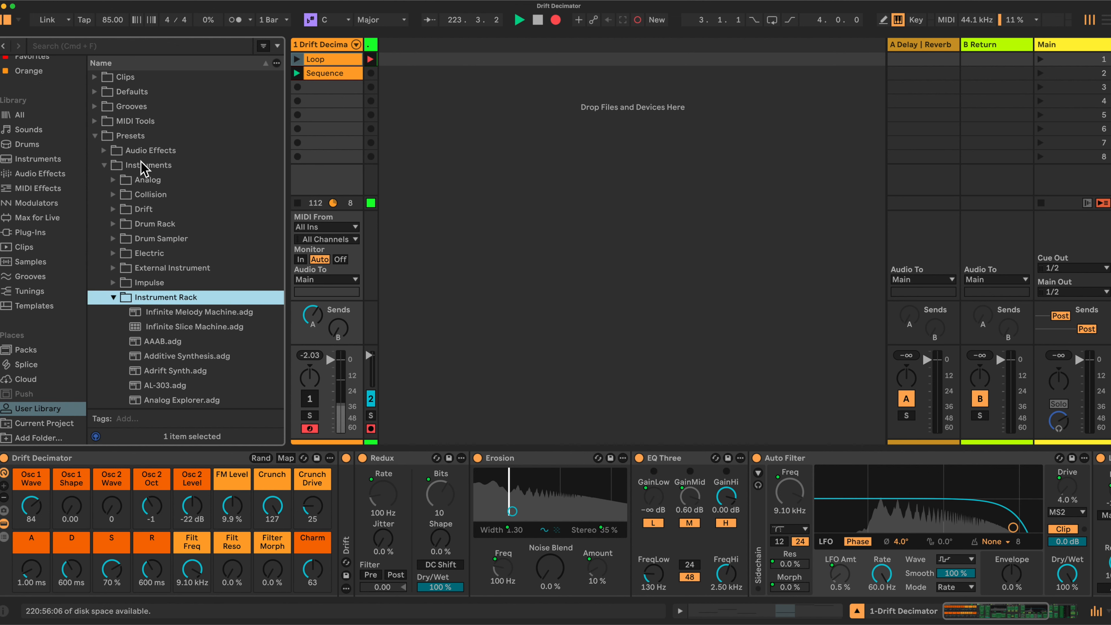
{"action": "left_click", "coordinate": [131, 137]}
{"action": "left_click", "coordinate": [151, 166]}
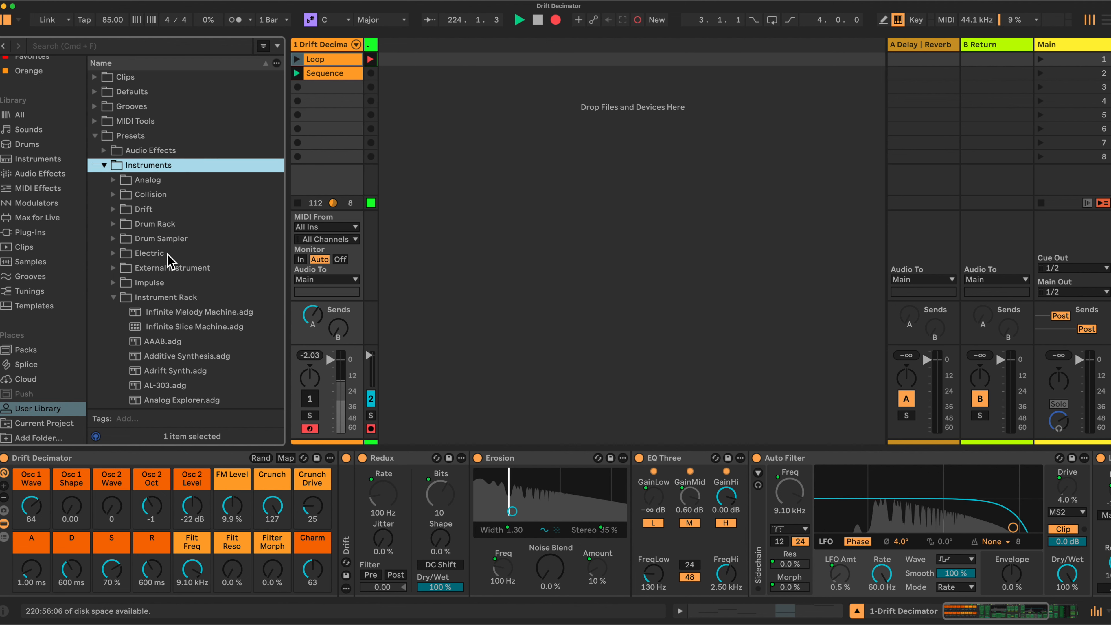
{"action": "left_click", "coordinate": [167, 298]}
{"action": "left_click", "coordinate": [35, 160]}
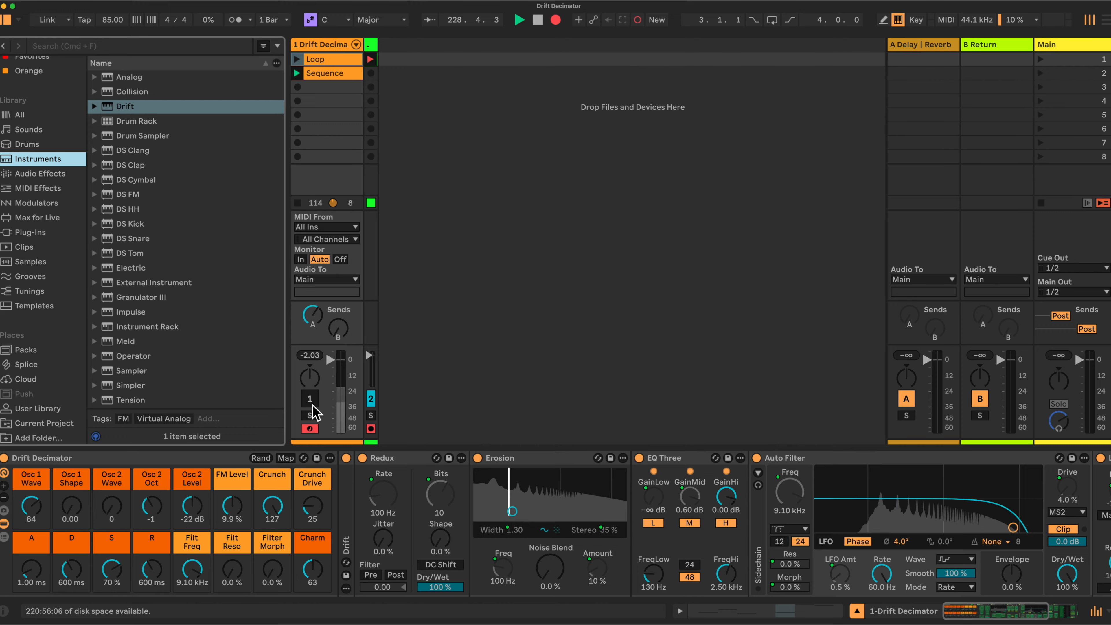
Show the rack's macro variations, recall the BASE variation and switch track 1 on.
{"action": "left_click", "coordinate": [5, 510]}
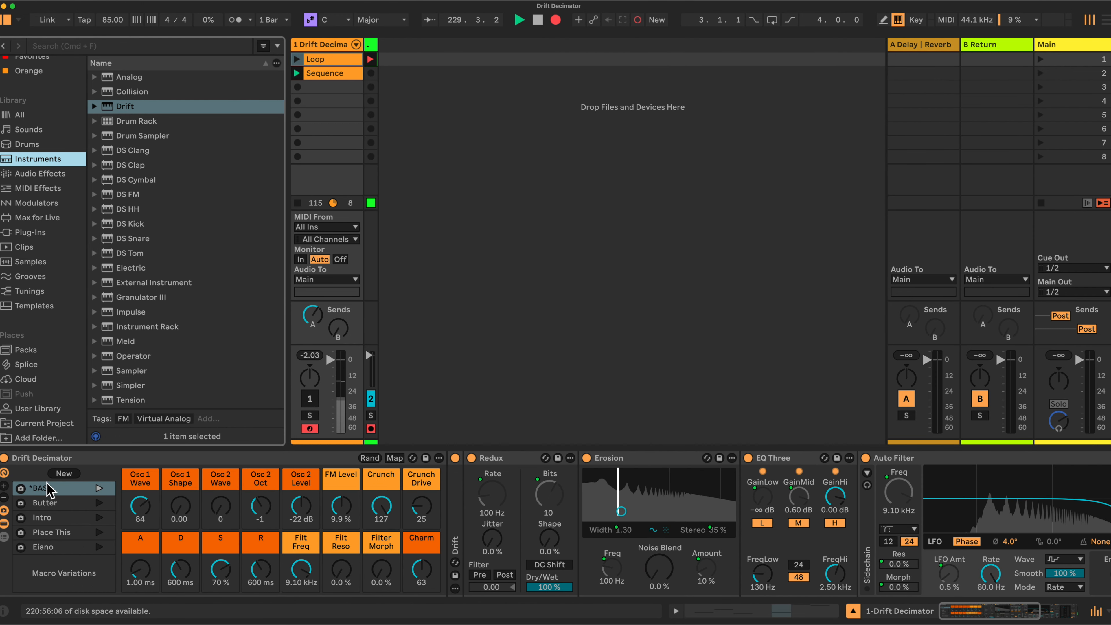
{"action": "double_click", "coordinate": [50, 487]}
{"action": "left_click", "coordinate": [312, 396]}
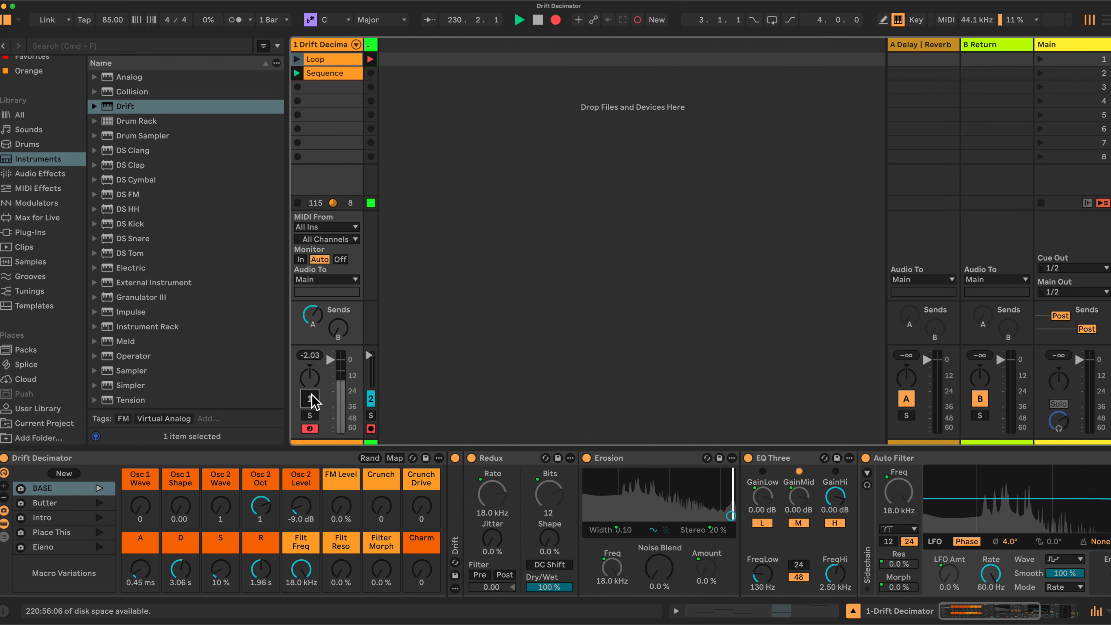
{"action": "left_click", "coordinate": [311, 398]}
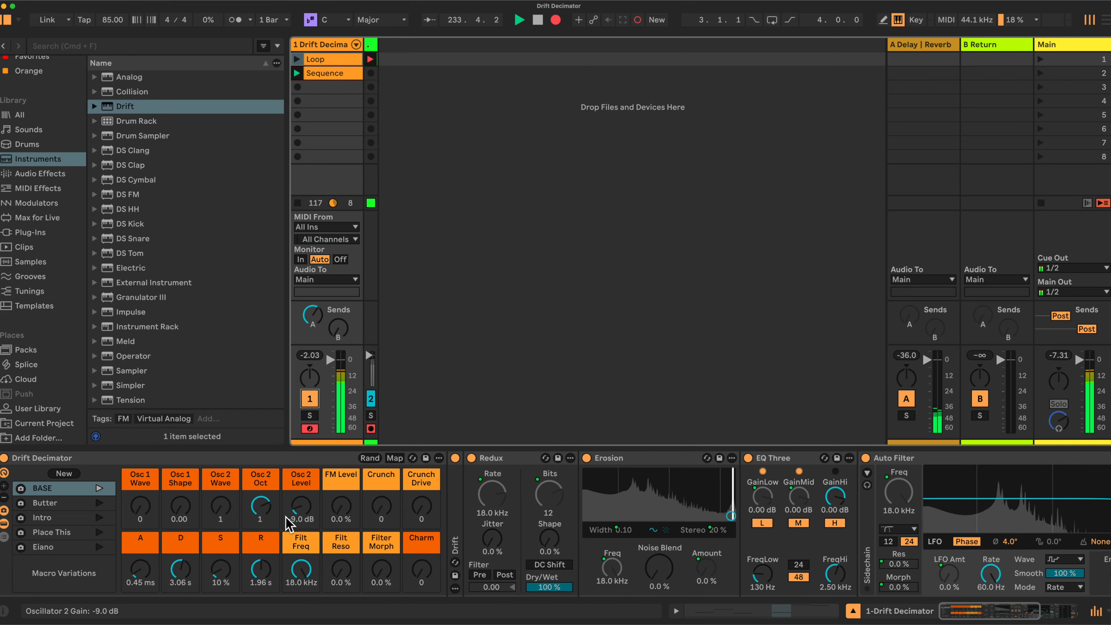
Randomize the rack's macros and save the result as a new macro variation named Hollow.
{"action": "left_click", "coordinate": [369, 458]}
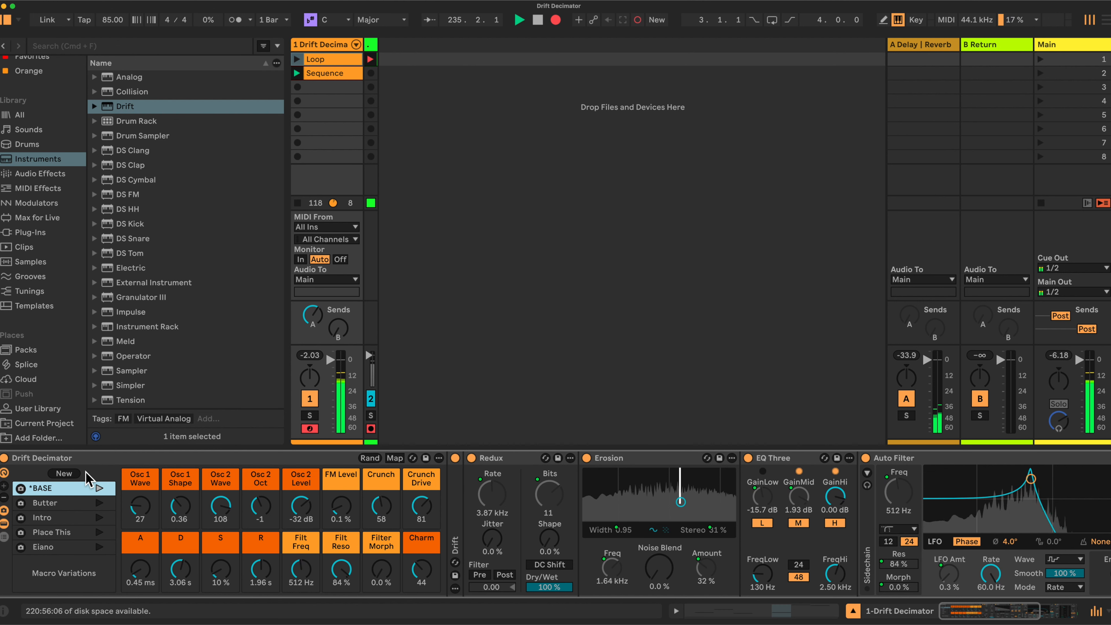
{"action": "left_click", "coordinate": [69, 473]}
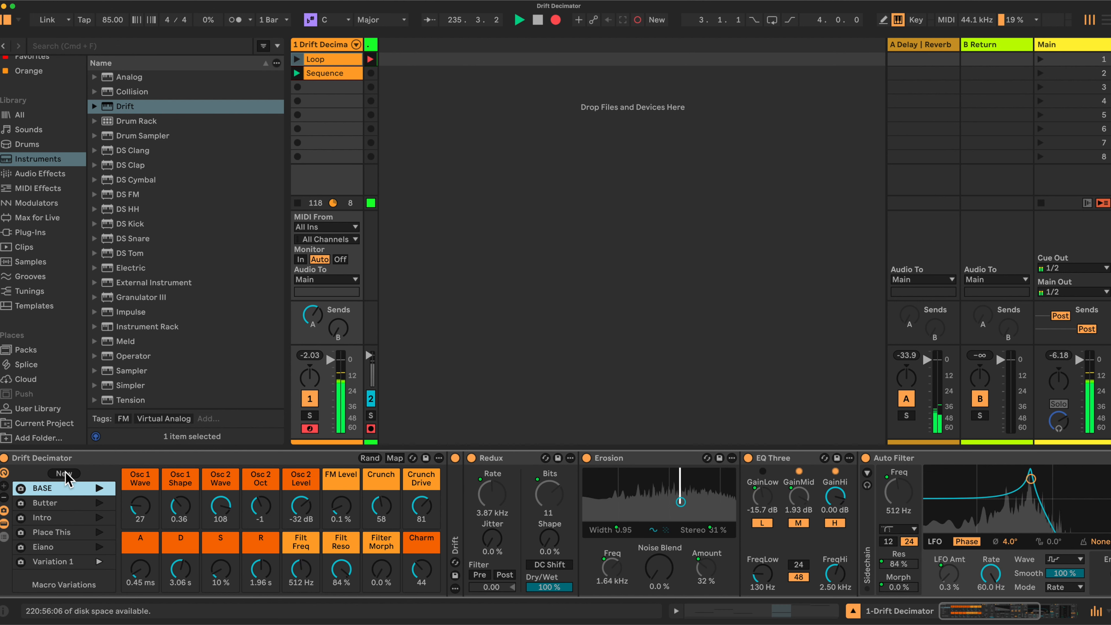
{"action": "right_click", "coordinate": [59, 569]}
{"action": "left_click", "coordinate": [78, 606]}
{"action": "type", "text": "Hollow"}
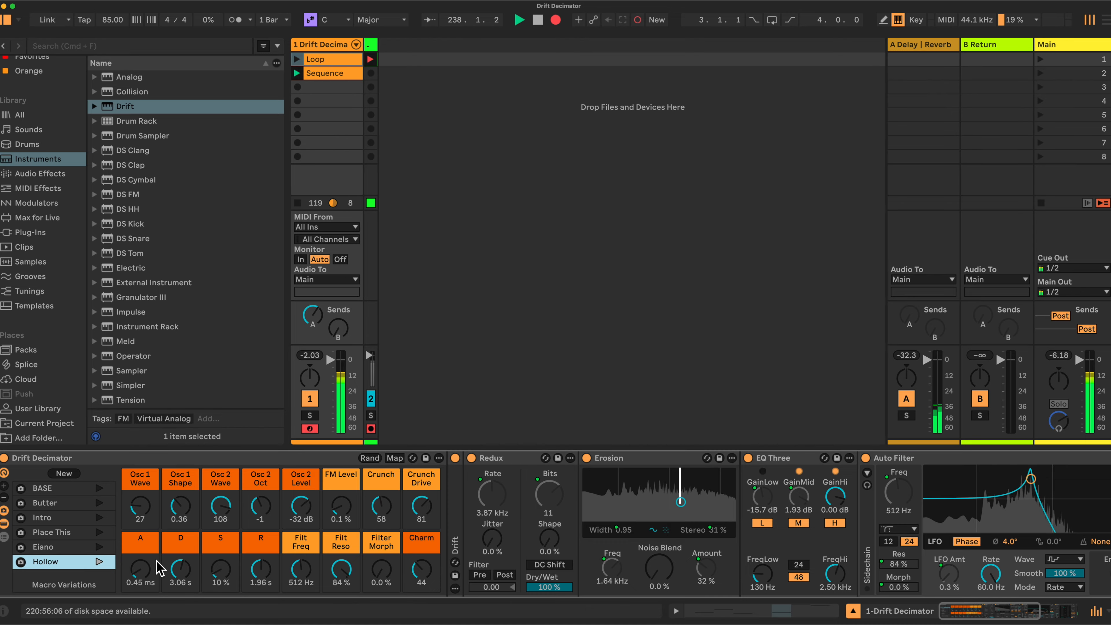
Check the randomization exclusion option of the A and Filter Morph macros.
{"action": "right_click", "coordinate": [144, 570]}
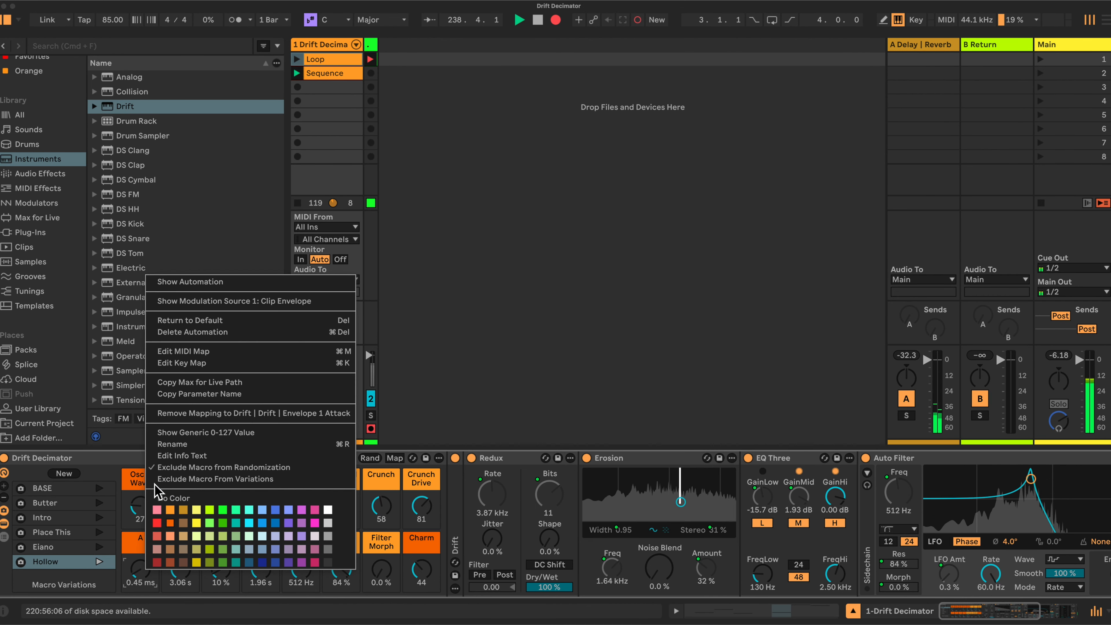
{"action": "left_click", "coordinate": [126, 461]}
{"action": "right_click", "coordinate": [380, 571]}
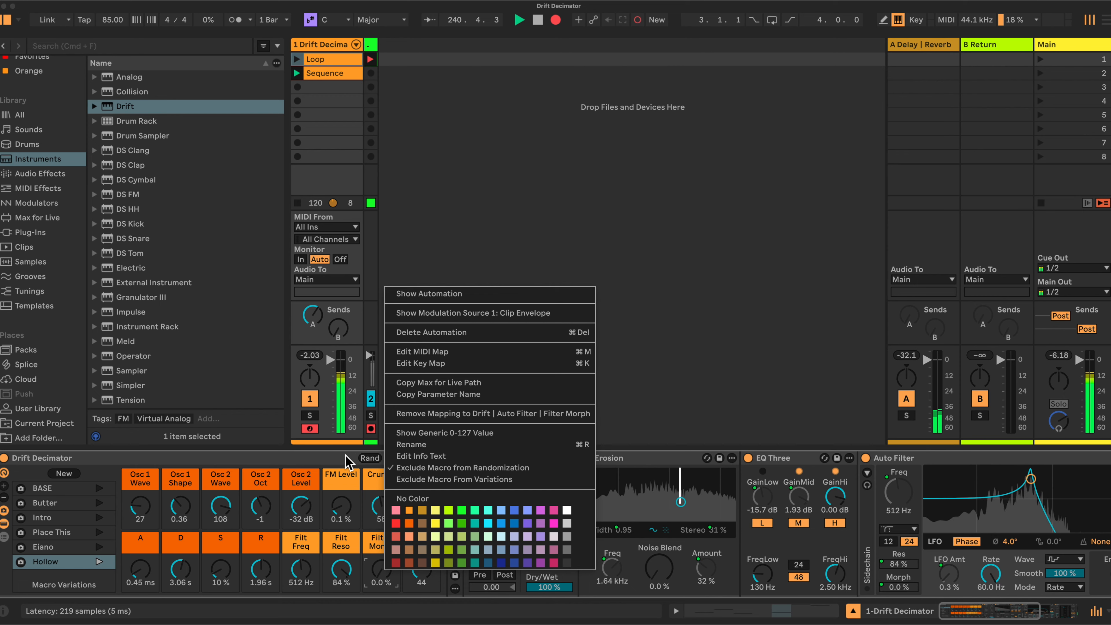
{"action": "left_click", "coordinate": [339, 462]}
Try the Filt Freq macro at 497 Hz and Filt Reso at 64 %, and recall the Butter variation.
{"action": "mouse_move", "coordinate": [302, 569]}
{"action": "left_mouse_down"}
{"action": "mouse_move", "coordinate": [302, 580]}
{"action": "mouse_move", "coordinate": [341, 574]}
{"action": "mouse_move", "coordinate": [342, 584]}
{"action": "mouse_move", "coordinate": [303, 566]}
{"action": "left_mouse_up"}
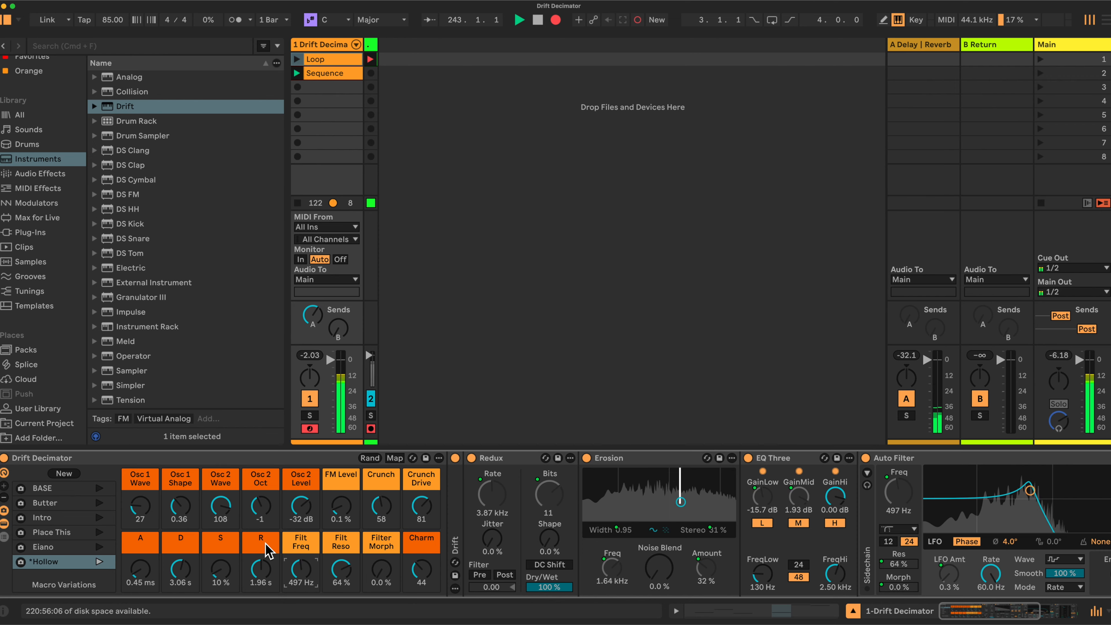
{"action": "left_click", "coordinate": [53, 504]}
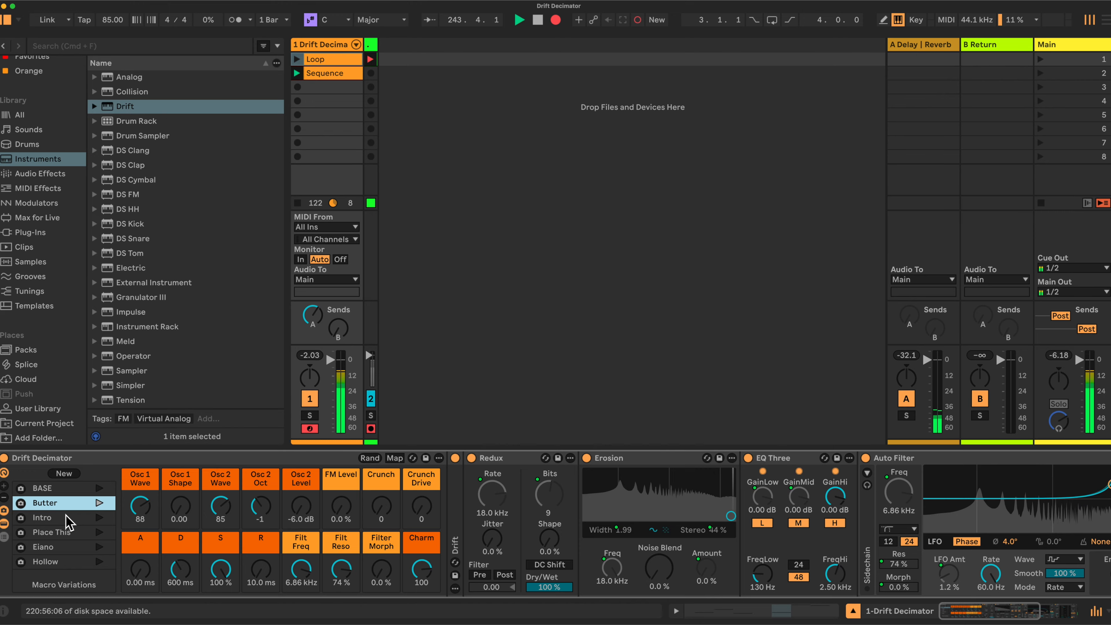
Try FM Level at 20 % and Crunch at 46 on the Butter variation, and recall the Eiano variation.
{"action": "left_click_drag", "start_coordinate": [340, 507], "coordinate": [374, 496]}
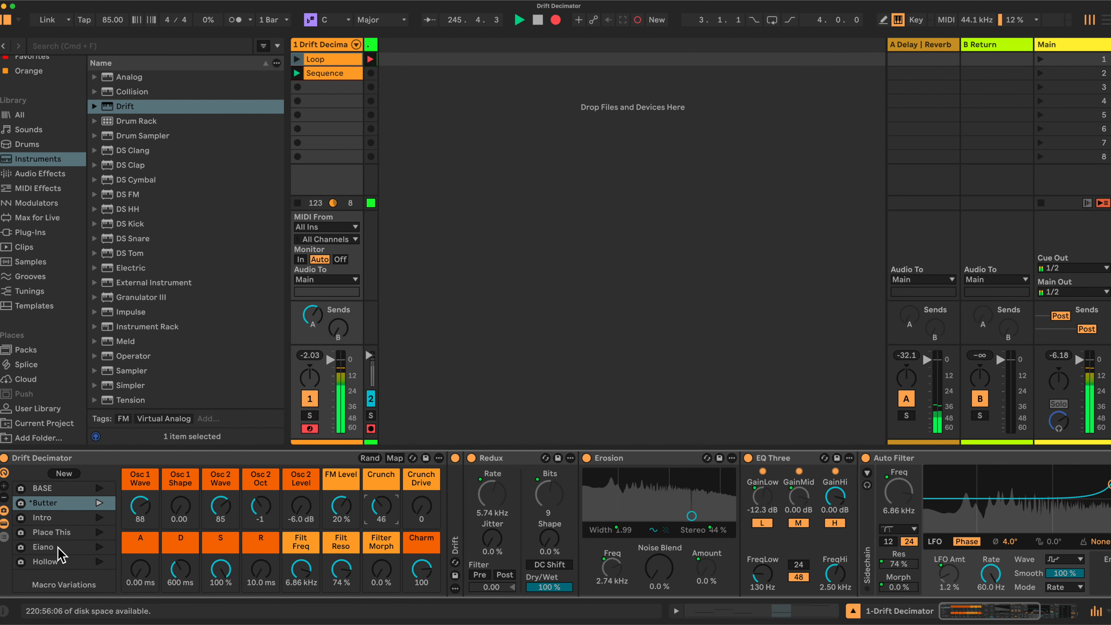
{"action": "left_click", "coordinate": [56, 562]}
{"action": "left_click", "coordinate": [57, 547]}
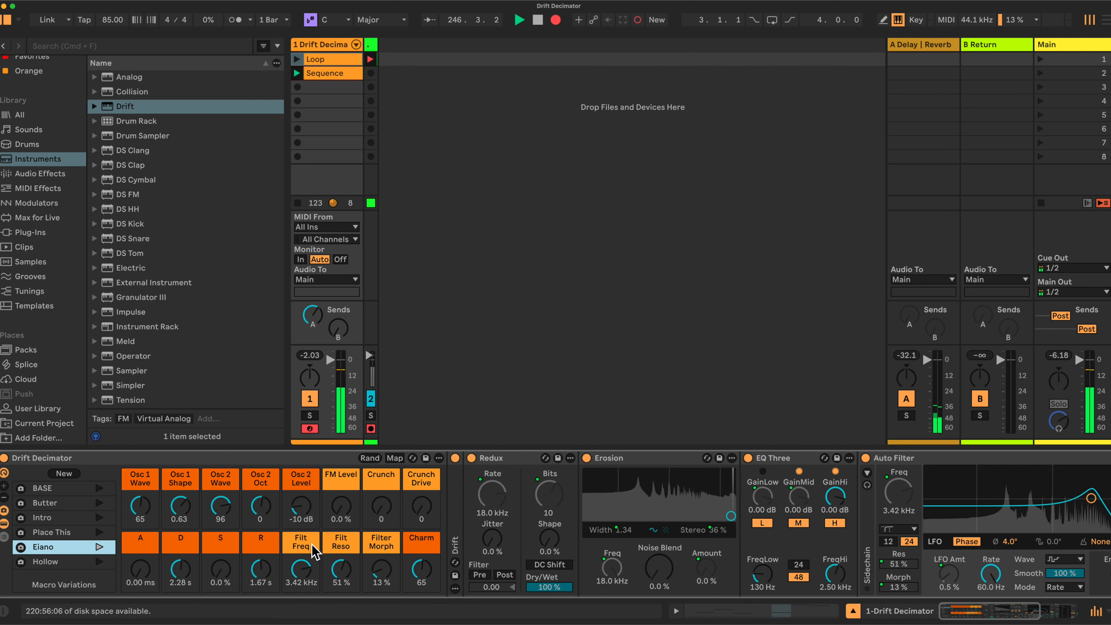
Try the macros at Crunch 84, Crunch Drive 72, Filt Freq 4.47 kHz, Filt Reso 49 %, Filter Morph 8.7 % and Charm 83.
{"action": "left_click_drag", "start_coordinate": [373, 513], "coordinate": [372, 508]}
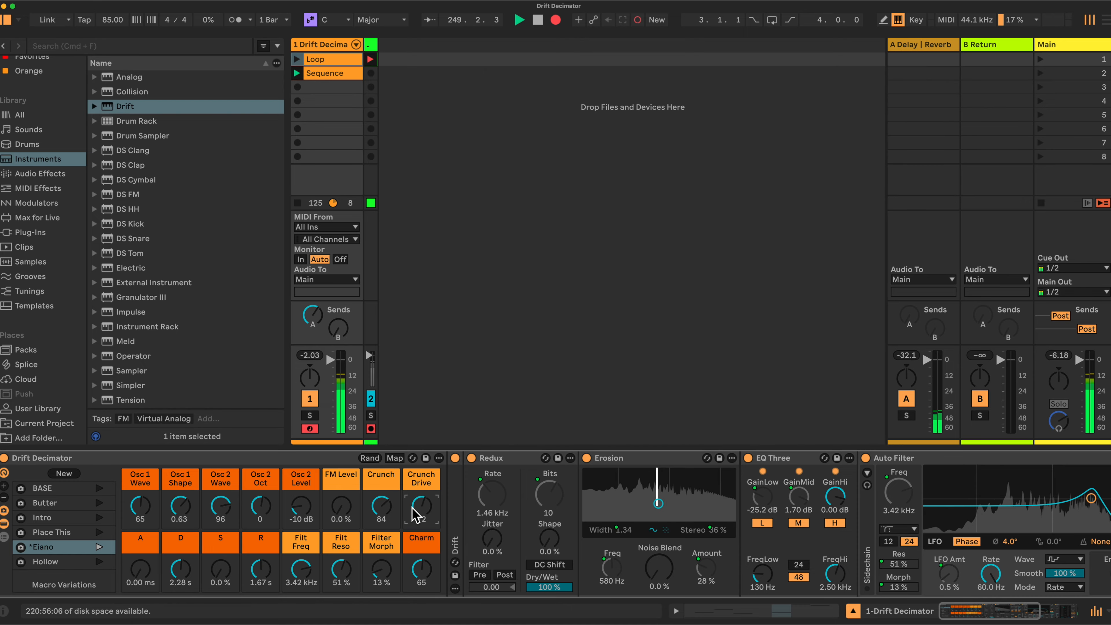
{"action": "left_click_drag", "start_coordinate": [323, 571], "coordinate": [421, 568]}
{"action": "left_click", "coordinate": [421, 570]}
Try the envelope macros with the decay at 304 ms and the release at 4.04 s.
{"action": "left_click_drag", "start_coordinate": [141, 570], "coordinate": [180, 574]}
{"action": "left_click", "coordinate": [180, 568]}
{"action": "left_click_drag", "start_coordinate": [220, 569], "coordinate": [180, 577]}
{"action": "left_click_drag", "start_coordinate": [262, 567], "coordinate": [262, 561]}
Unfold the Drift device in the rack and try other settings of the Osc 1 Wave and Osc 2 Wave macros.
{"action": "left_click_drag", "start_coordinate": [145, 506], "coordinate": [145, 512]}
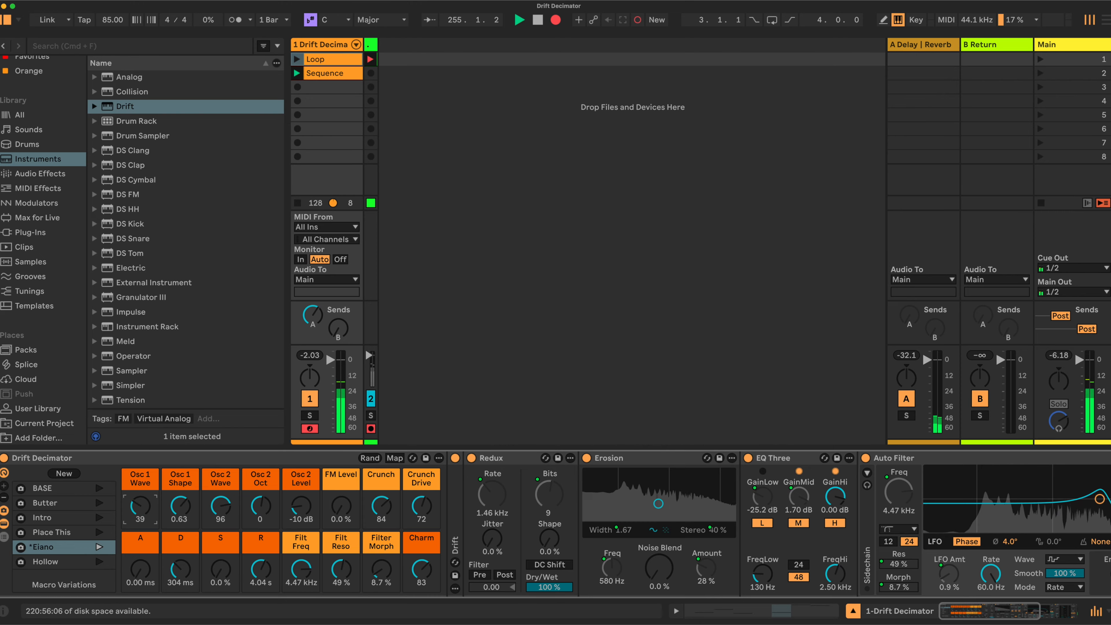
{"action": "double_click", "coordinate": [455, 518]}
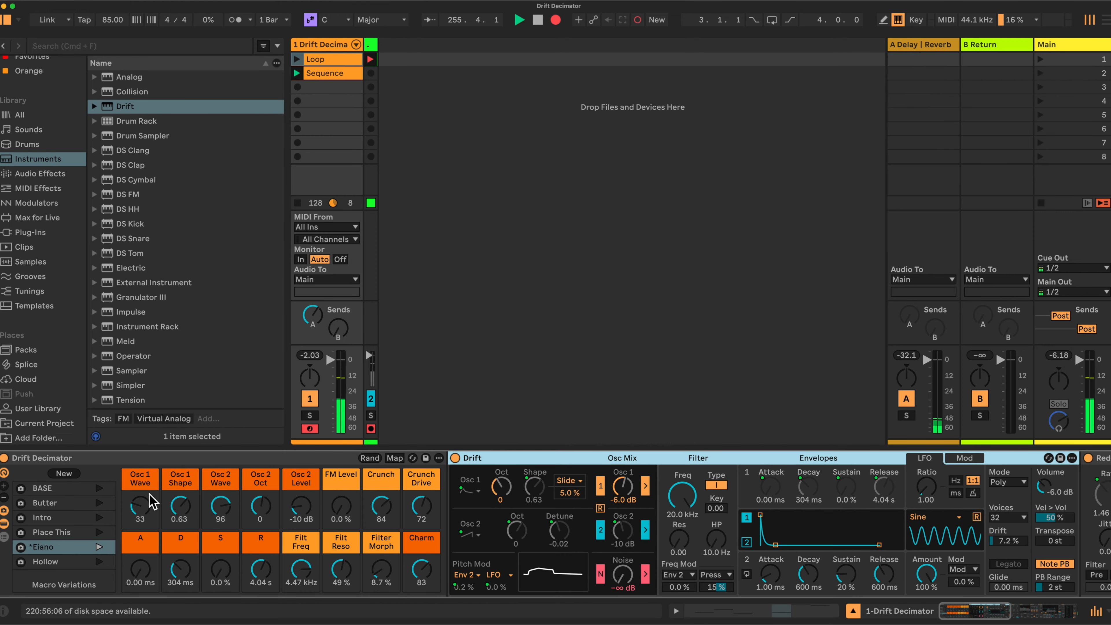
{"action": "left_click_drag", "start_coordinate": [144, 506], "coordinate": [144, 487]}
{"action": "left_click_drag", "start_coordinate": [220, 506], "coordinate": [261, 493]}
Randomize the rack's macros and try FM Level at 7.8 %, Filt Freq at 7.24 kHz and Filt Reso at 62 %.
{"action": "left_click", "coordinate": [370, 458]}
{"action": "left_click", "coordinate": [352, 510]}
{"action": "left_click", "coordinate": [369, 458]}
{"action": "left_click_drag", "start_coordinate": [338, 503], "coordinate": [338, 493]}
{"action": "left_click_drag", "start_coordinate": [307, 574], "coordinate": [307, 491]}
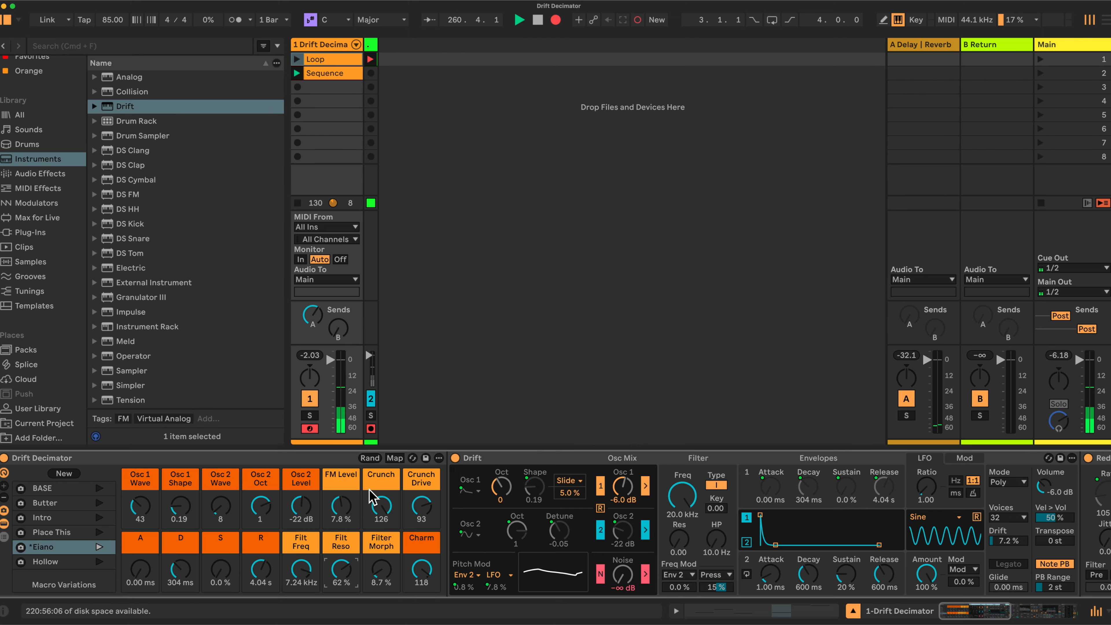
Randomize the macros again and try Filt Freq at 6.51 kHz, Filt Reso at 40 % and FM Level at 15 %.
{"action": "left_click", "coordinate": [370, 458]}
{"action": "left_click_drag", "start_coordinate": [301, 569], "coordinate": [301, 520]}
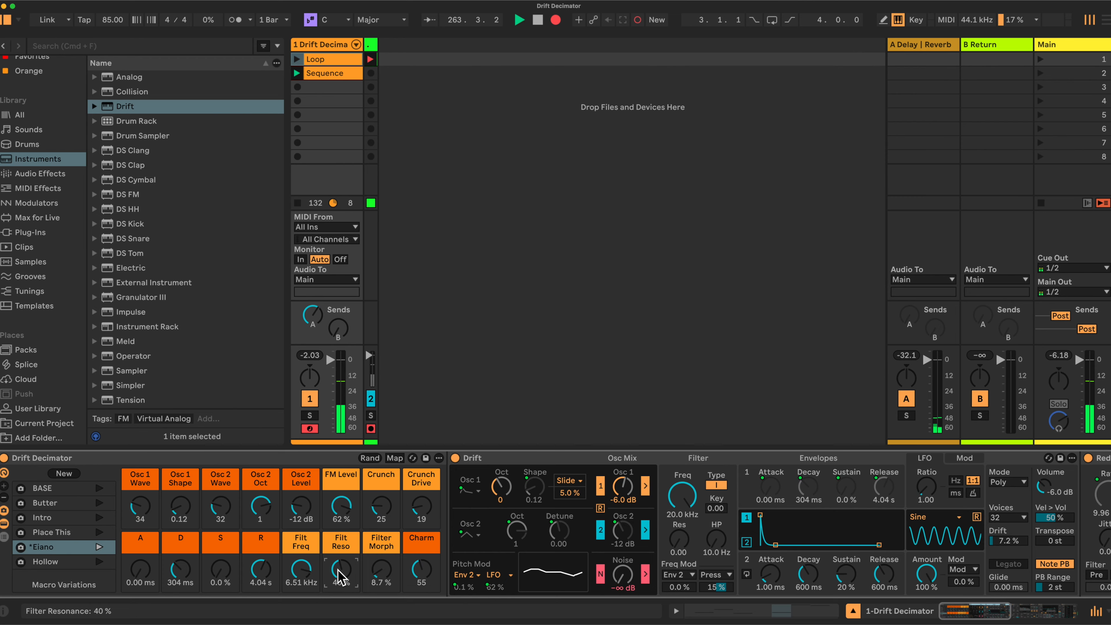
{"action": "left_click_drag", "start_coordinate": [341, 505], "coordinate": [341, 524]}
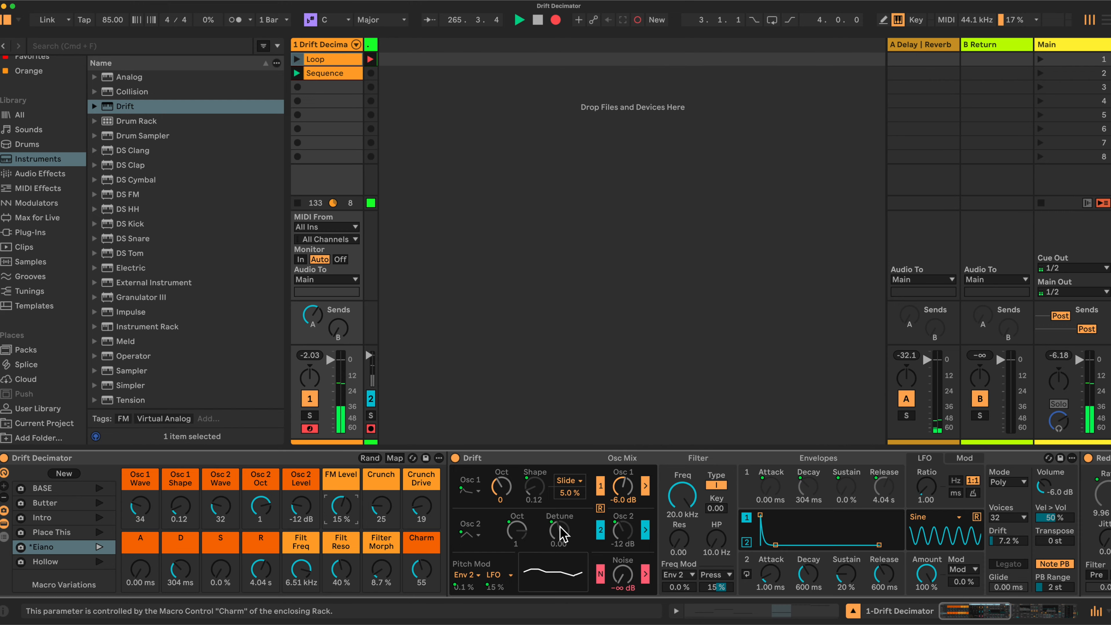
{"action": "left_click_drag", "start_coordinate": [341, 505], "coordinate": [342, 504]}
Recall the Eiano variation and raise track 1's send to return A.
{"action": "left_click", "coordinate": [61, 551]}
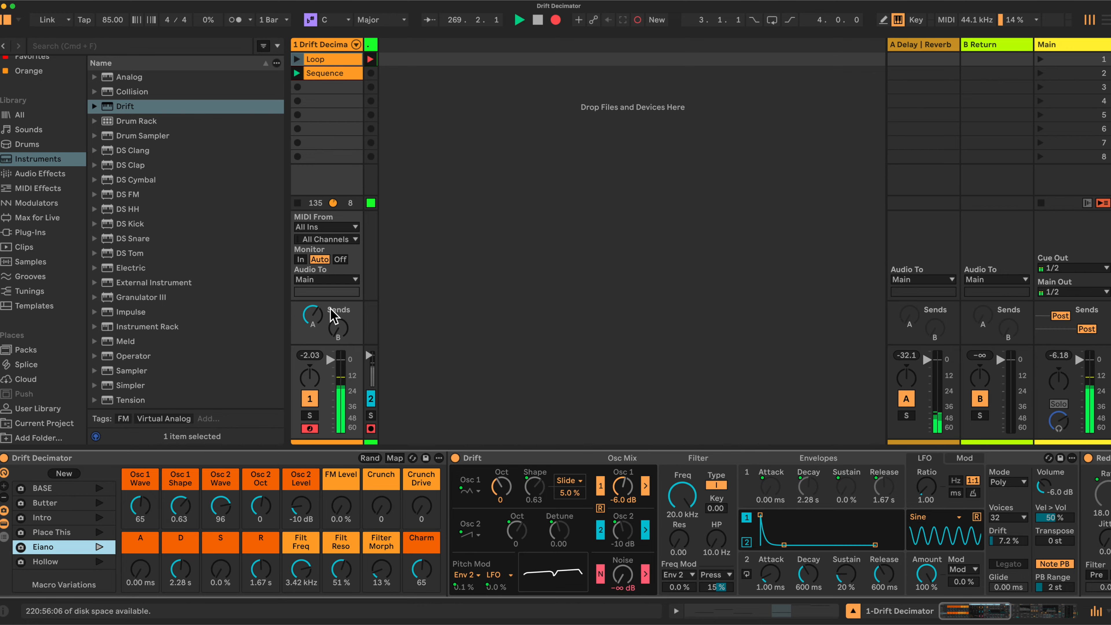
{"action": "left_click", "coordinate": [314, 316]}
Set the macros FM Level to 31 %, Crunch to 58, Crunch Drive to 85, Filt Freq to 1.71 kHz and Filt Reso to 56 %.
{"action": "left_click_drag", "start_coordinate": [342, 508], "coordinate": [422, 476]}
{"action": "left_click_drag", "start_coordinate": [338, 567], "coordinate": [313, 573]}
{"action": "left_click_drag", "start_coordinate": [341, 508], "coordinate": [379, 506]}
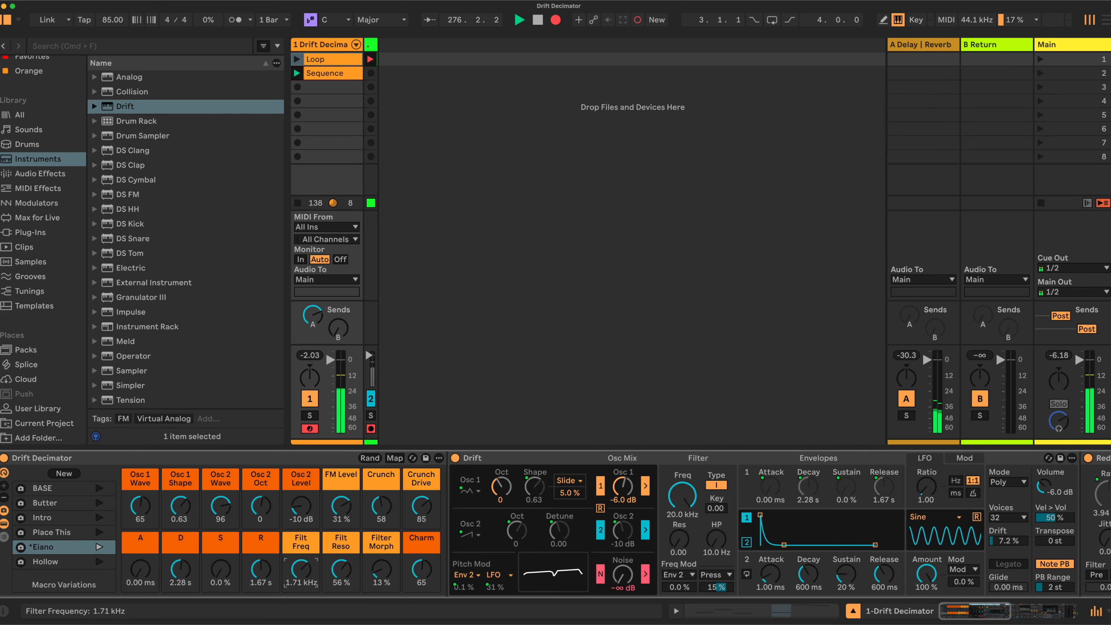